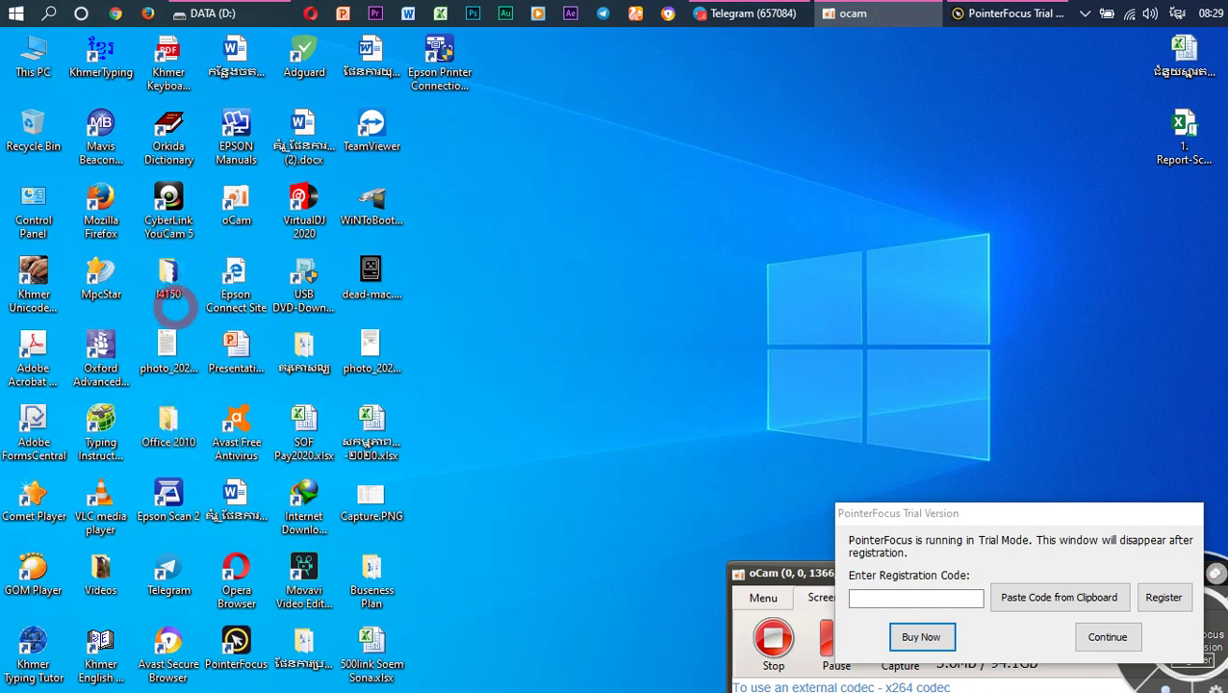
Open the workbook 1. Report-School.xlsm from the DATA (D:) drive and close the Office activation wizard.
{"action": "left_click", "coordinate": [372, 589]}
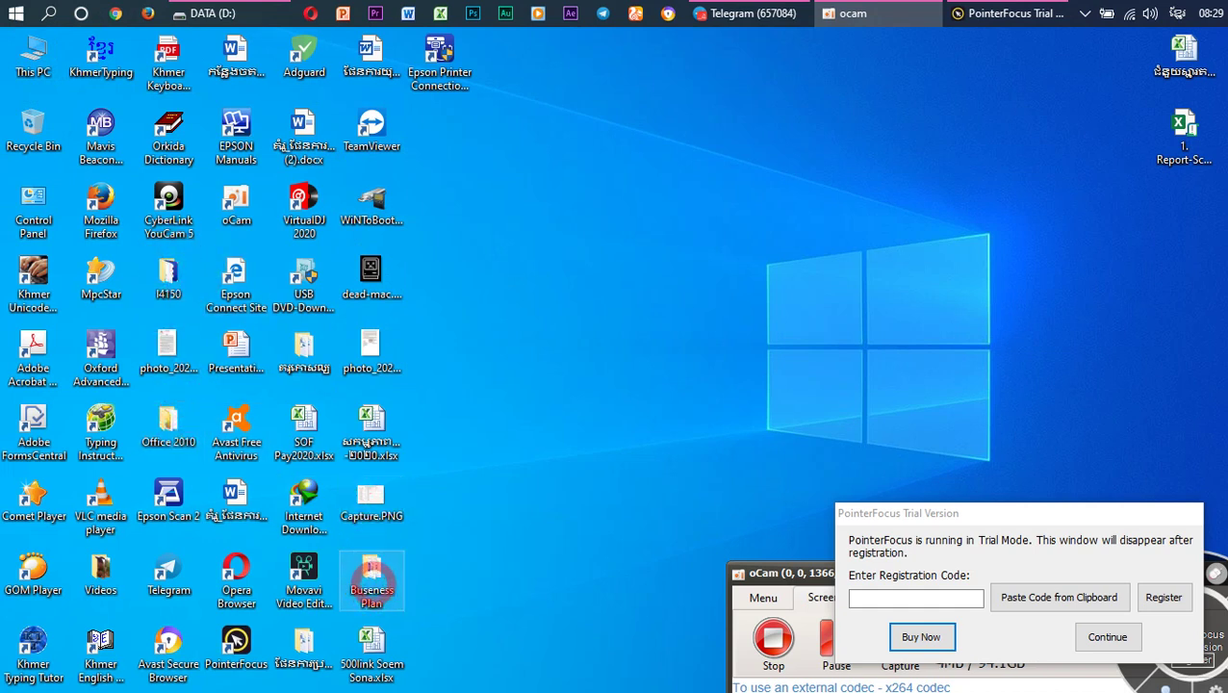
{"action": "double_click", "coordinate": [371, 583]}
{"action": "left_click_drag", "start_coordinate": [967, 66], "coordinate": [577, 46]}
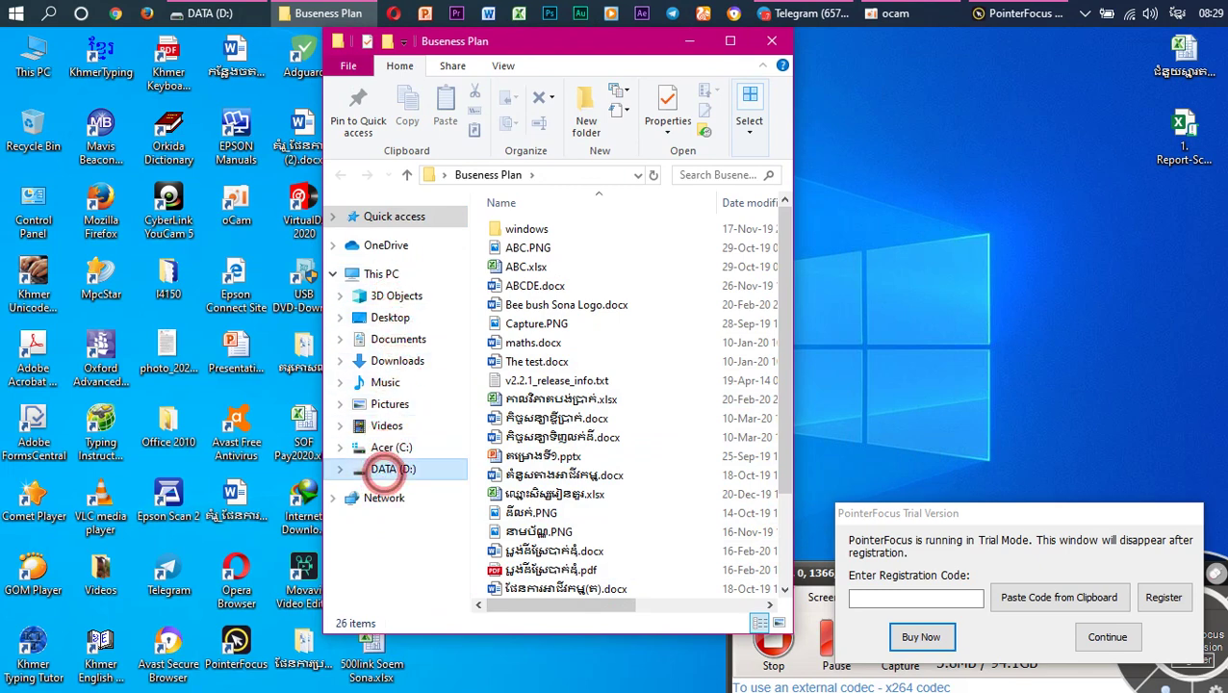
{"action": "left_click", "coordinate": [384, 468]}
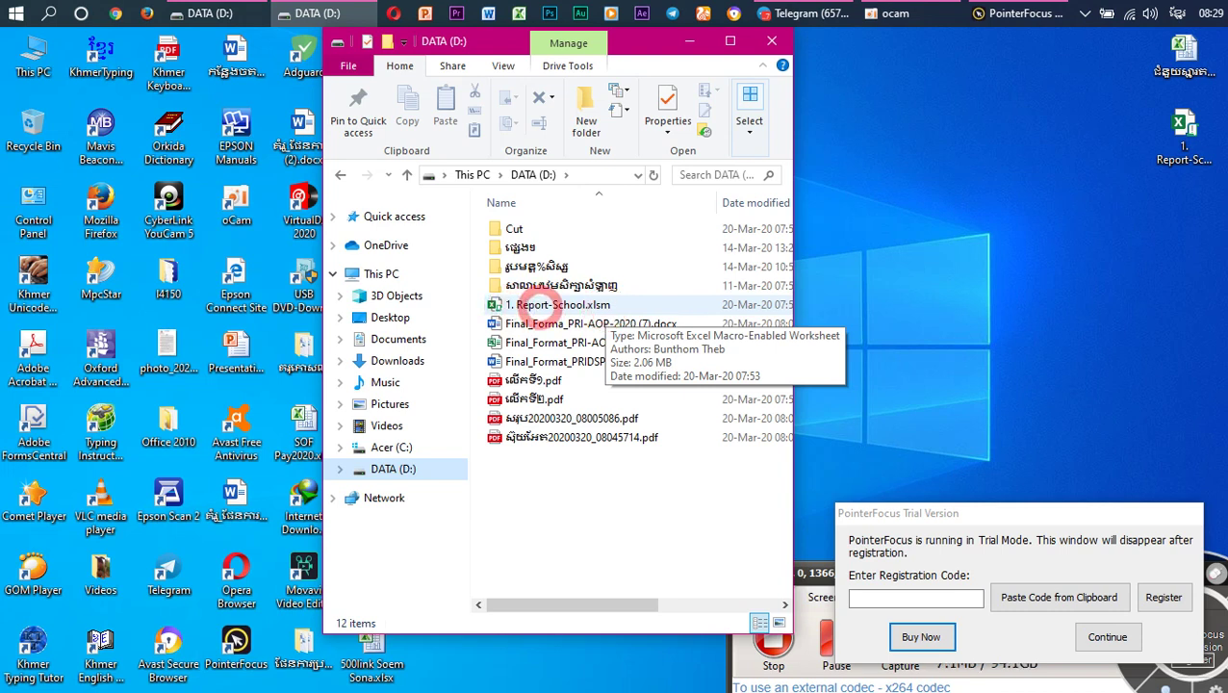
{"action": "left_click", "coordinate": [535, 306]}
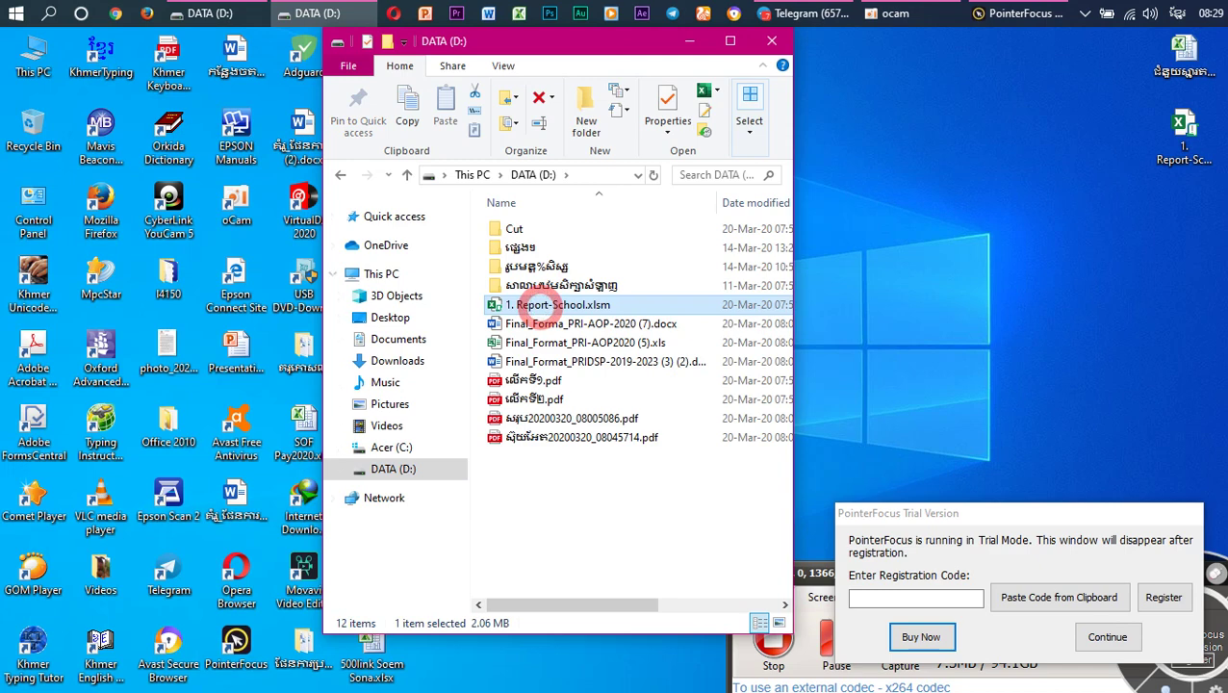
{"action": "double_click", "coordinate": [535, 306]}
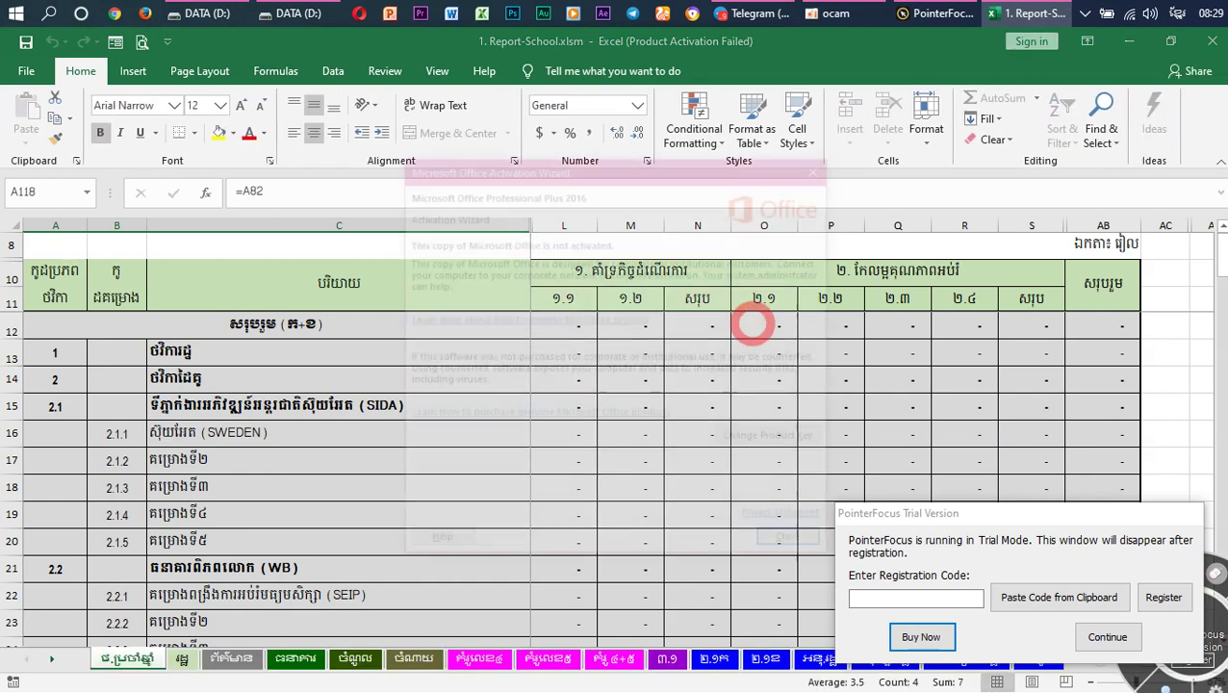
{"action": "left_click", "coordinate": [823, 166]}
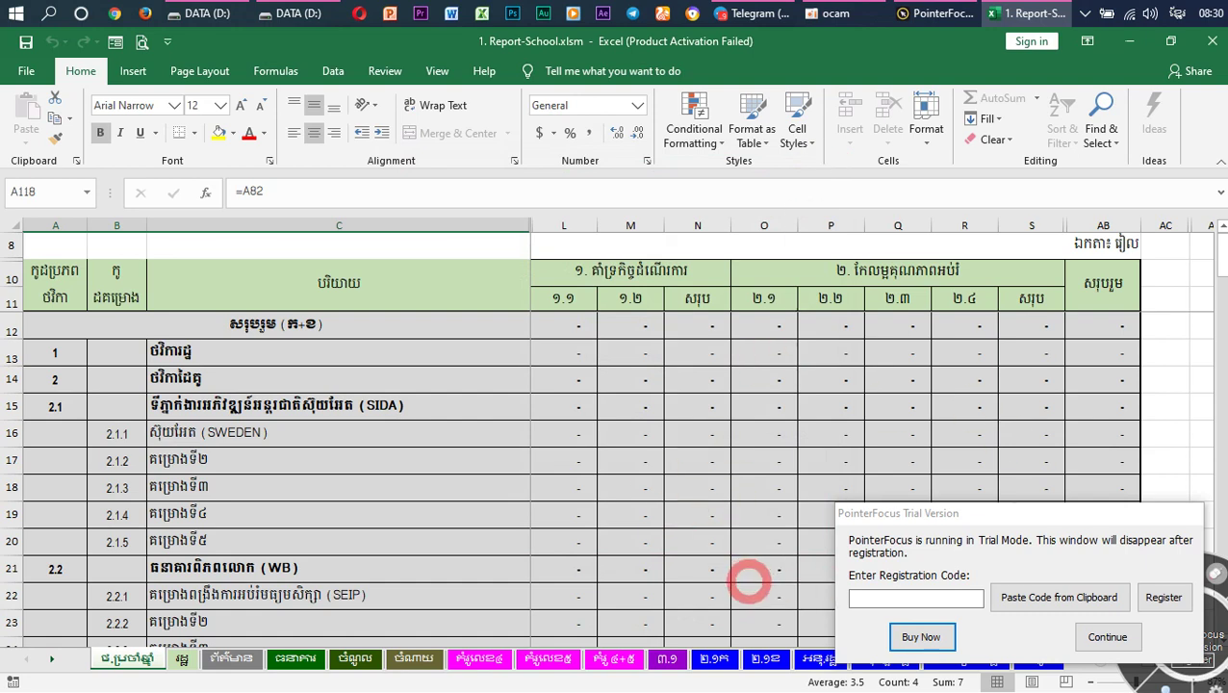
Dismiss the PointerFocus trial notice and examine the annual plan sheet ផ.ប្រចាំឆ្នាំ from the summary rows to the 2020 annual budget section.
{"action": "left_click", "coordinate": [231, 660]}
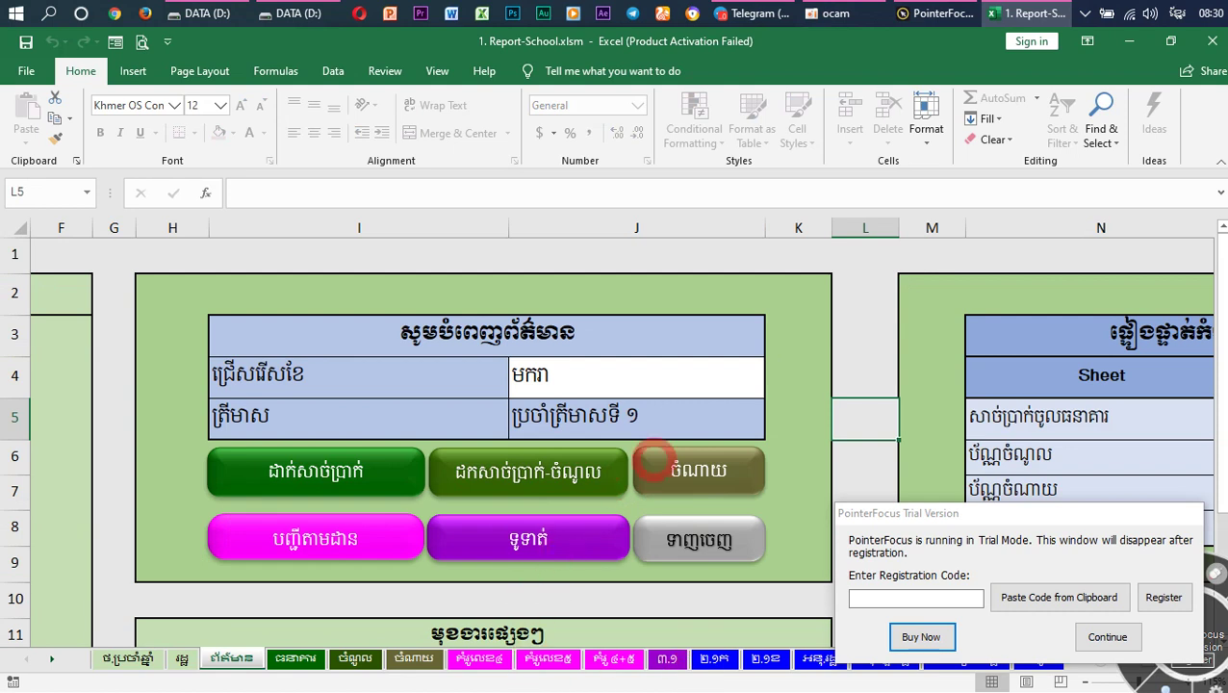
{"action": "left_click", "coordinate": [1107, 636]}
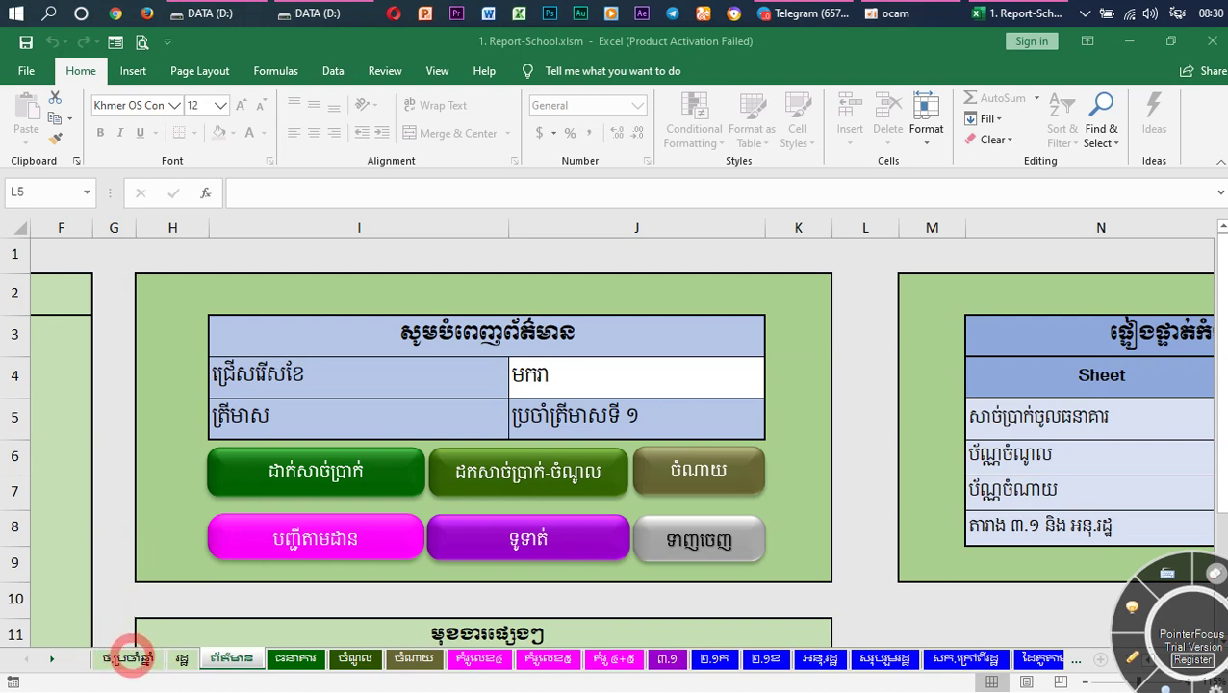
{"action": "left_click", "coordinate": [130, 658]}
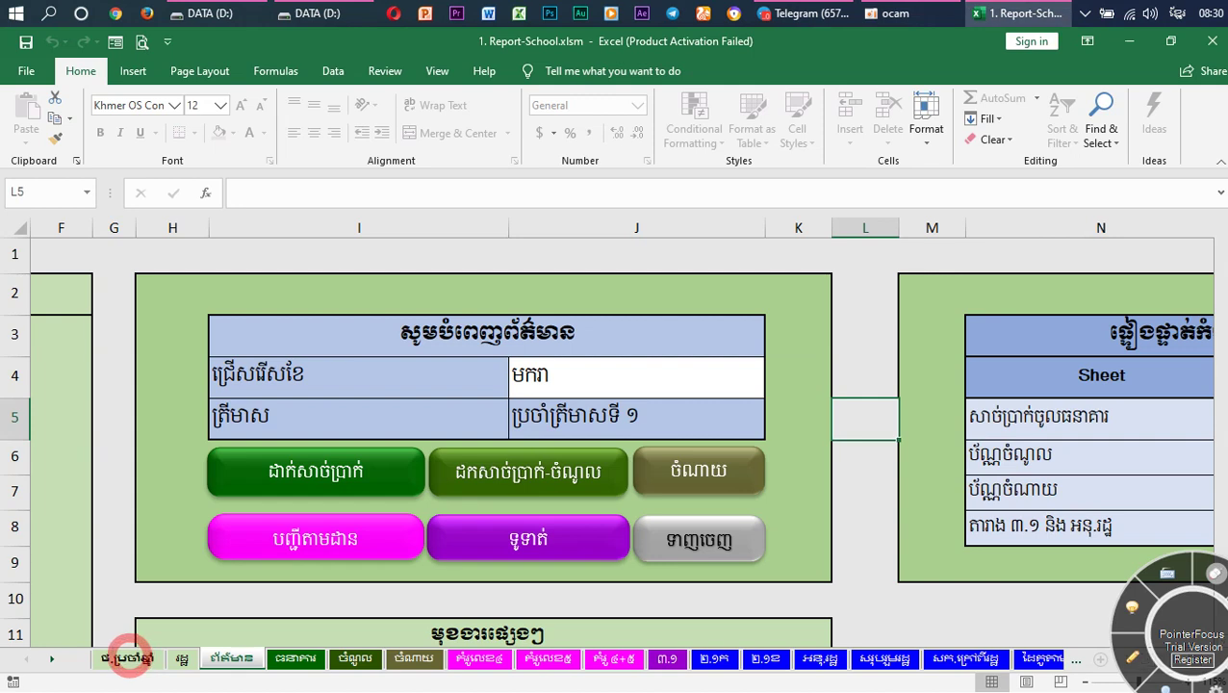
{"action": "left_click", "coordinate": [130, 658]}
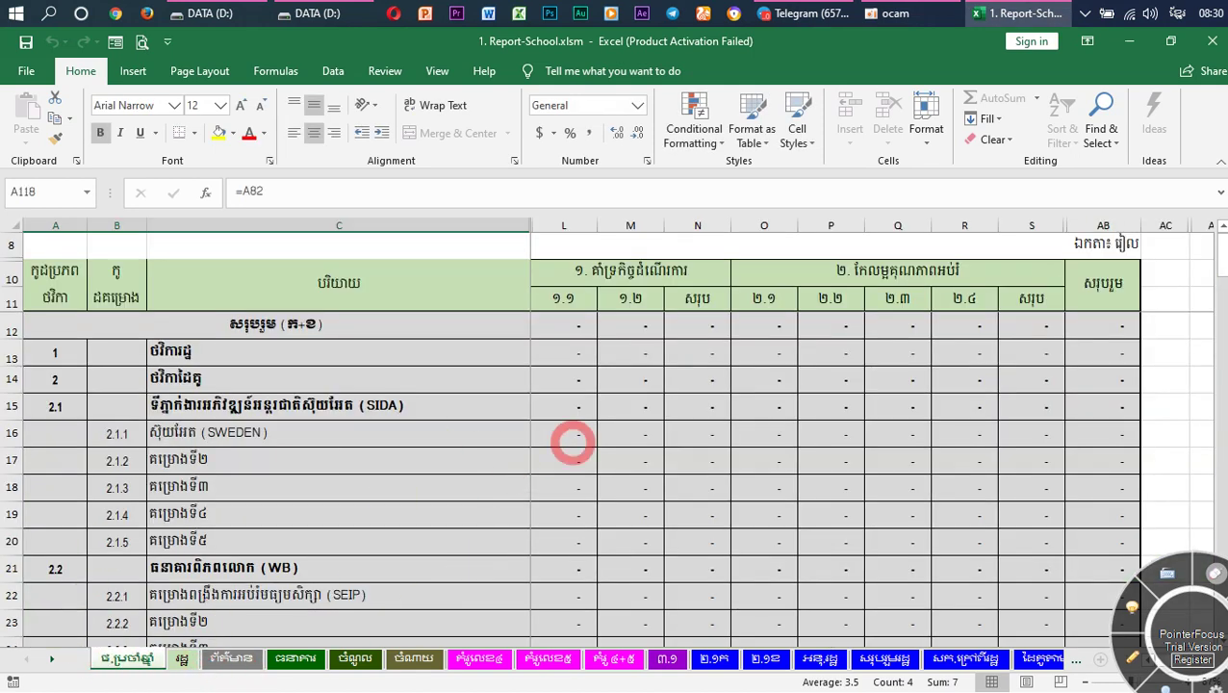
{"action": "scroll", "coordinate": [775, 467], "scroll_direction": "down", "scroll_amount": 4}
{"action": "scroll", "coordinate": [775, 467], "scroll_direction": "down", "scroll_amount": 5}
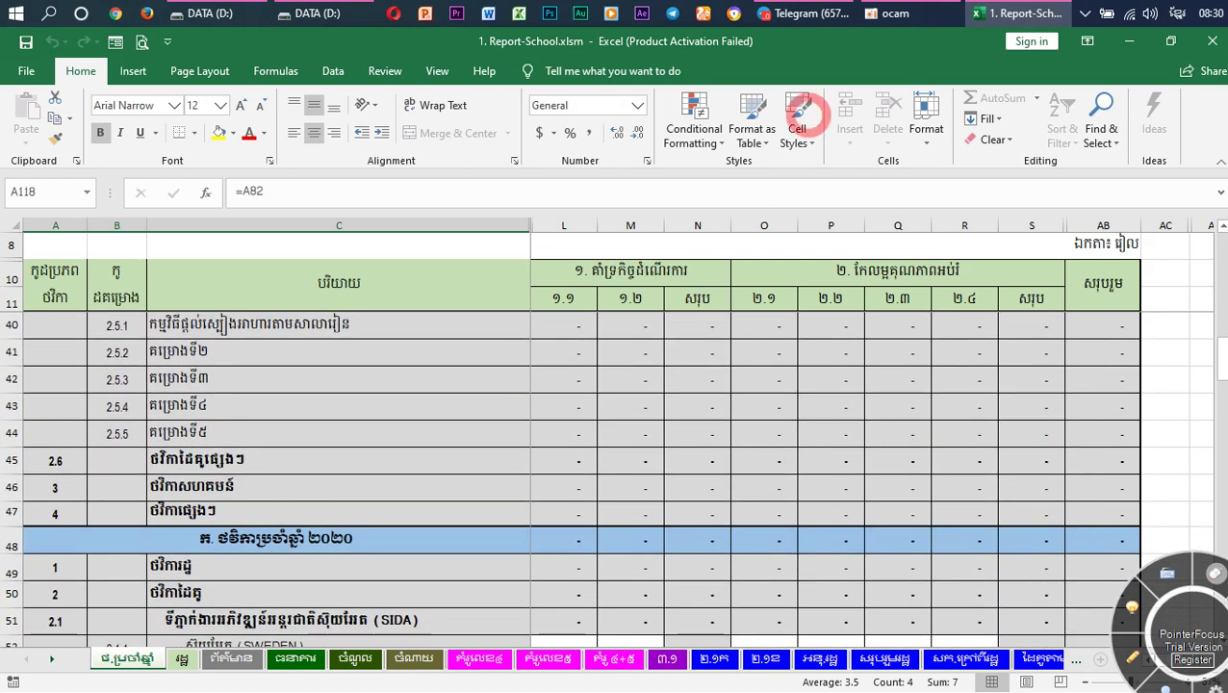
{"action": "left_click", "coordinate": [888, 13]}
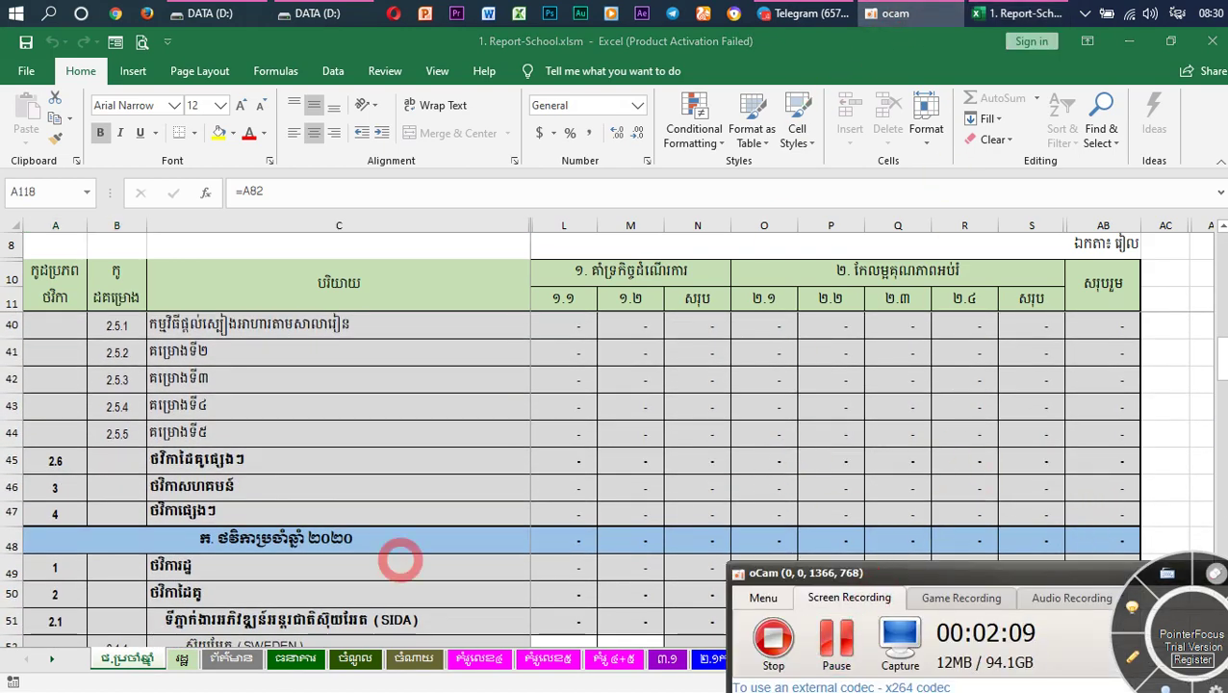
{"action": "left_click", "coordinate": [401, 558]}
{"action": "scroll", "coordinate": [445, 498], "scroll_direction": "down", "scroll_amount": 2}
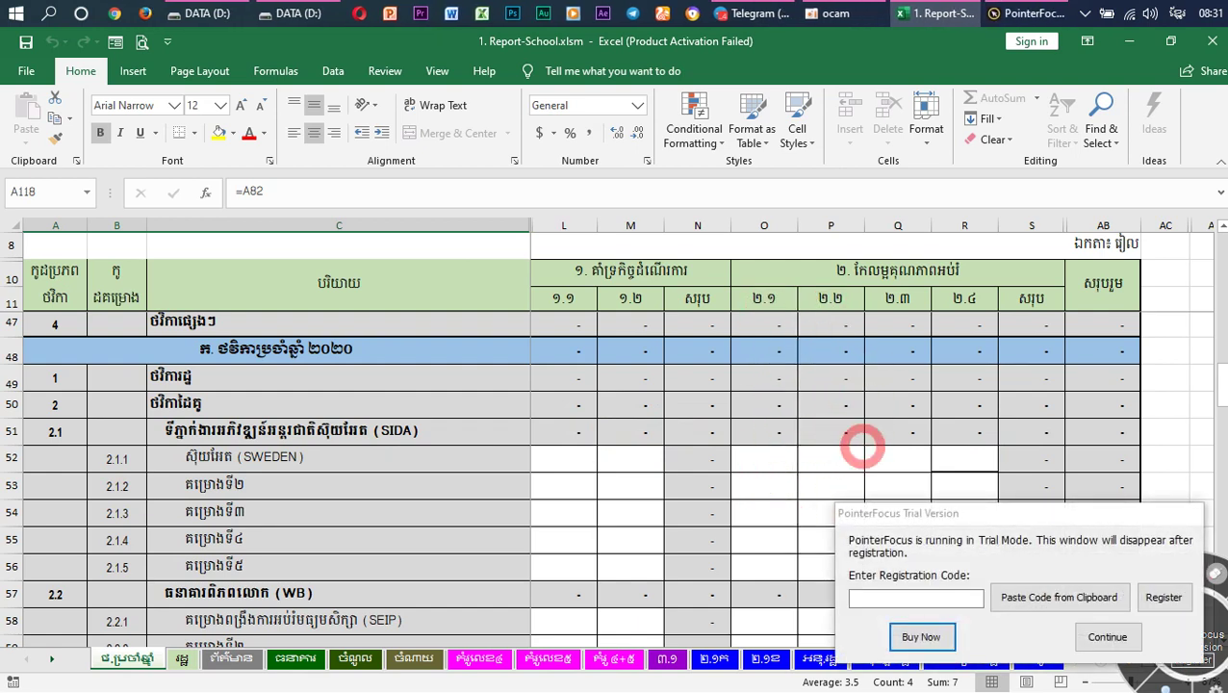
{"action": "scroll", "coordinate": [732, 457], "scroll_direction": "up", "scroll_amount": 3}
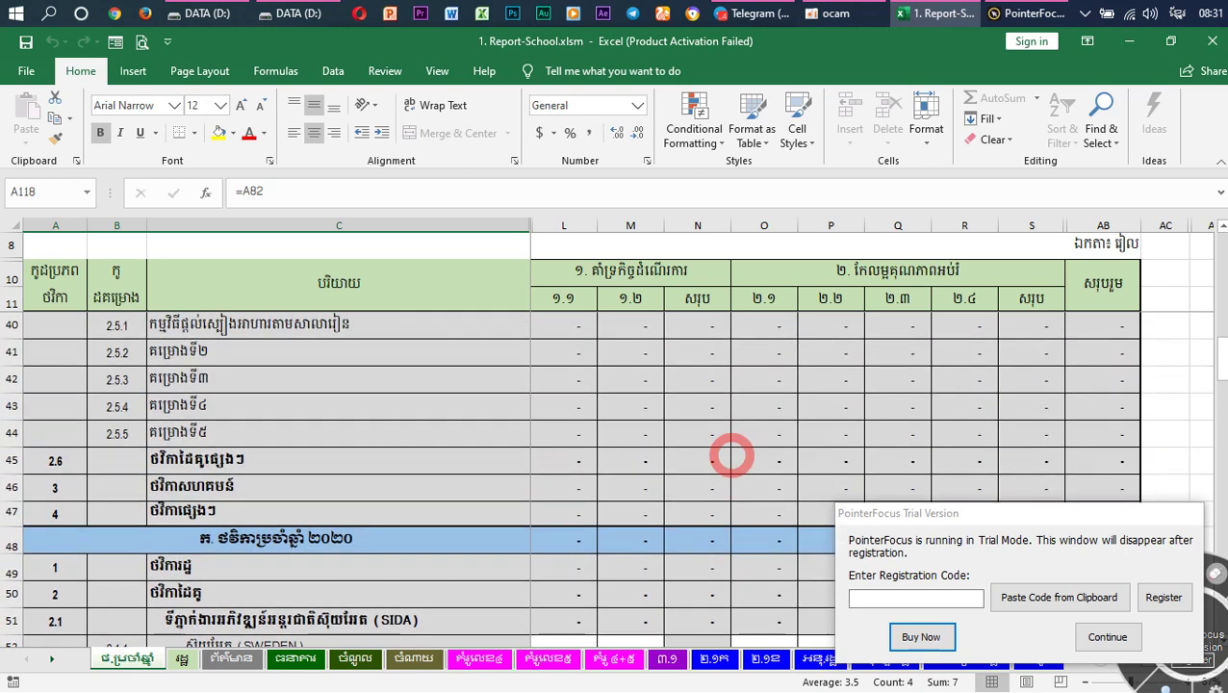
{"action": "scroll", "coordinate": [733, 456], "scroll_direction": "down", "scroll_amount": 2}
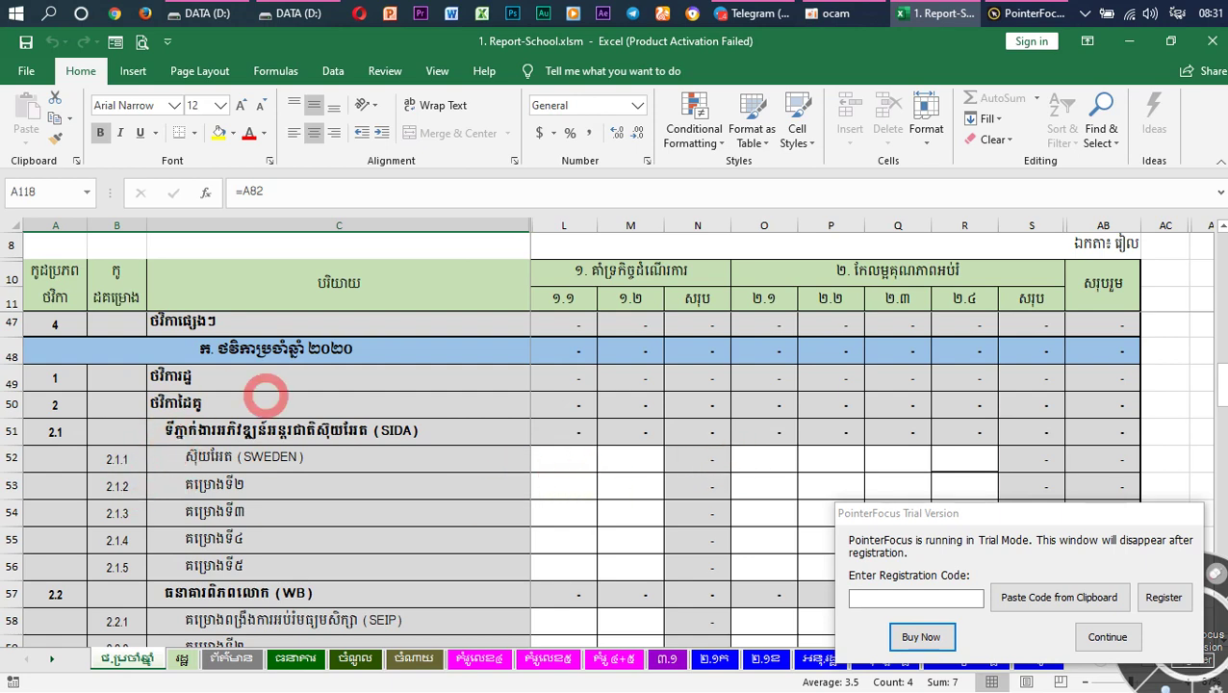
Open ស៊ុយអែត20200320_08045714.pdf from the DATA (D:) drive, rotate it upright and examine the Swedish budget allocations for each primary school.
{"action": "left_click", "coordinate": [299, 15]}
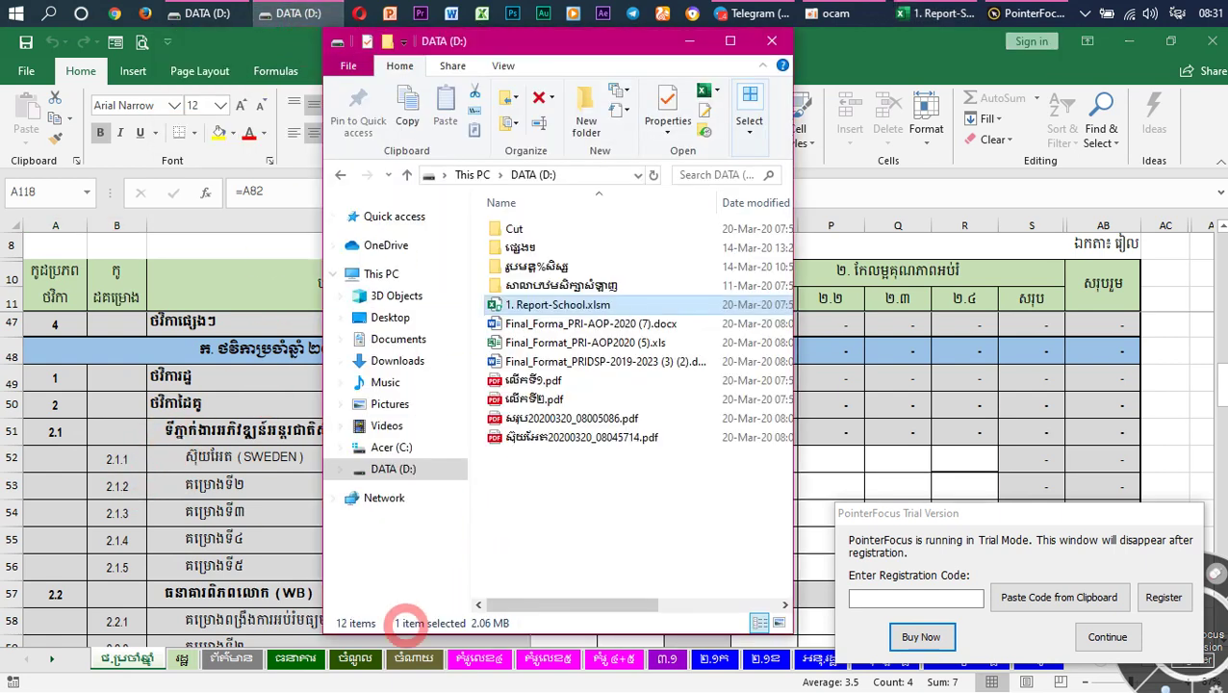
{"action": "double_click", "coordinate": [518, 439]}
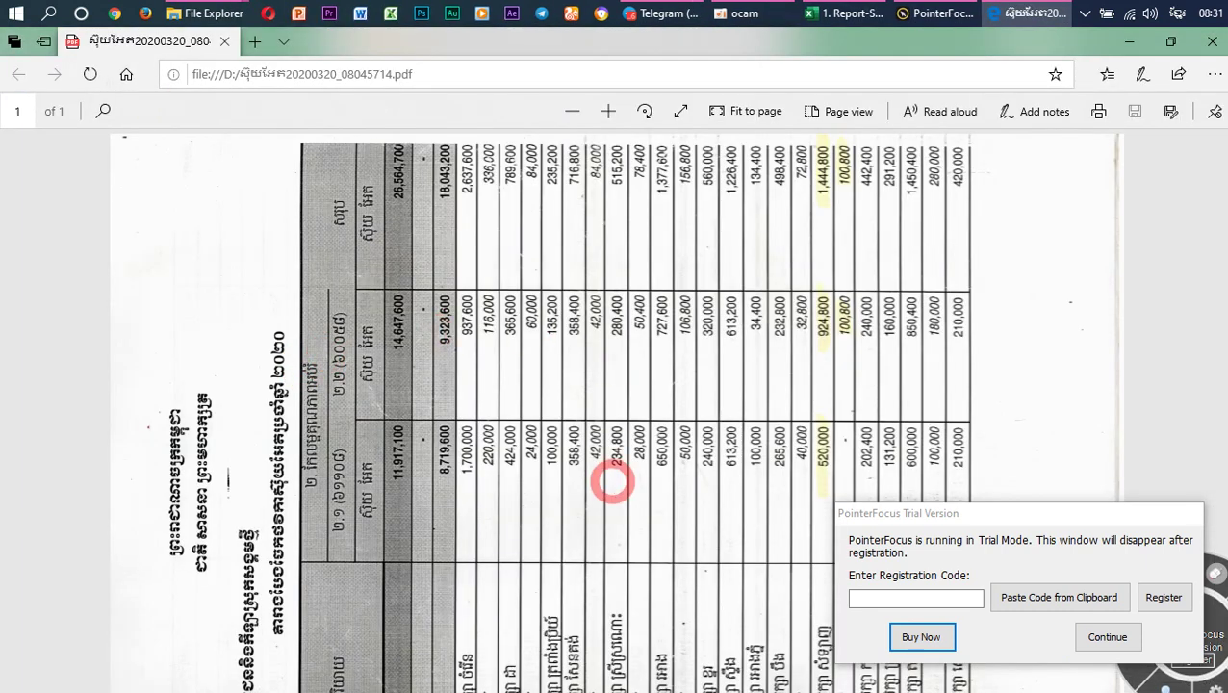
{"action": "left_click", "coordinate": [646, 112]}
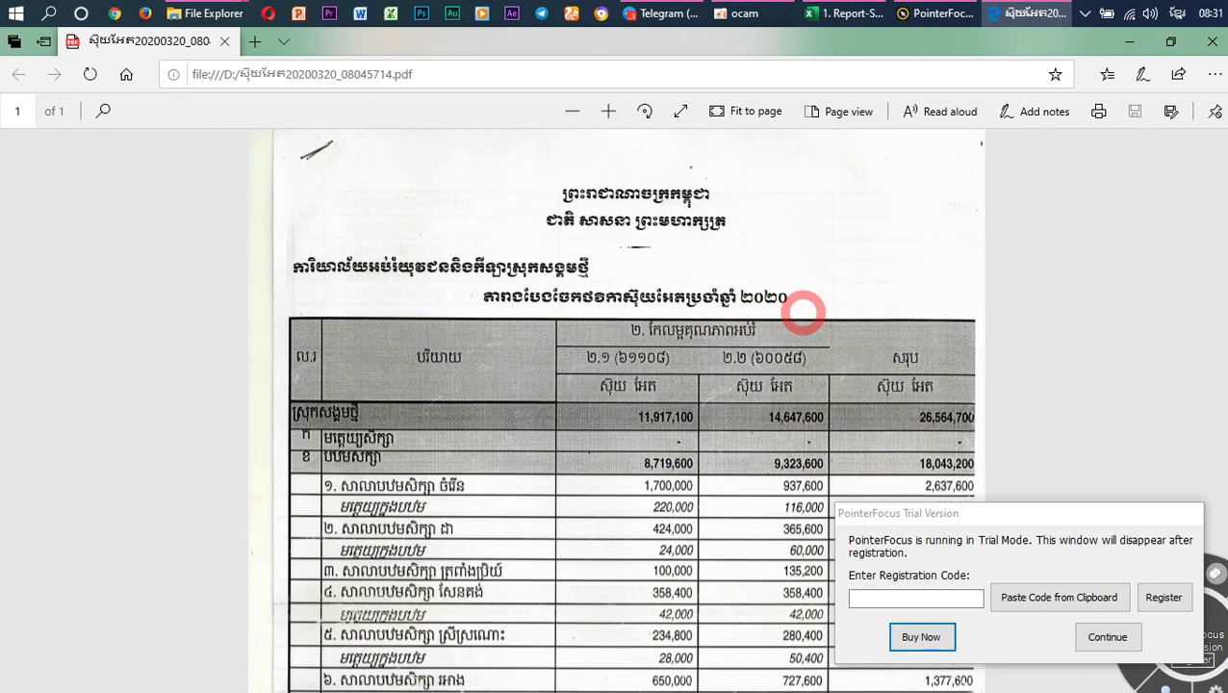
{"action": "scroll", "coordinate": [631, 467], "scroll_direction": "down", "scroll_amount": 3}
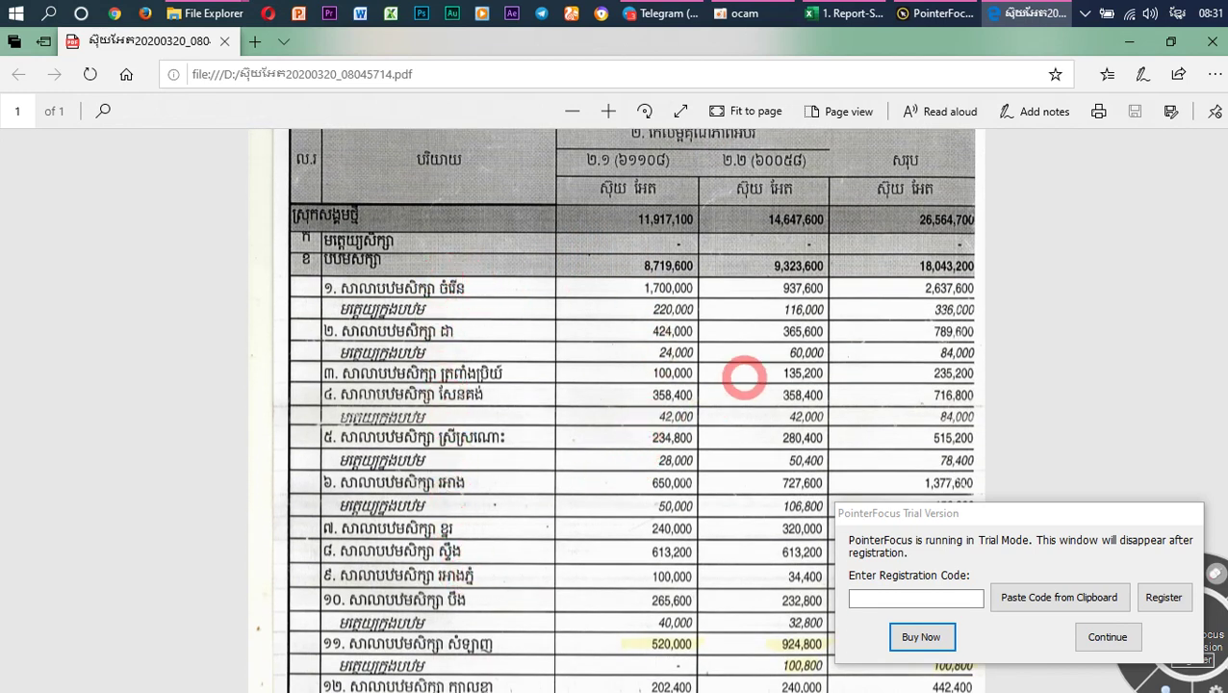
{"action": "scroll", "coordinate": [743, 381], "scroll_direction": "down", "scroll_amount": 3}
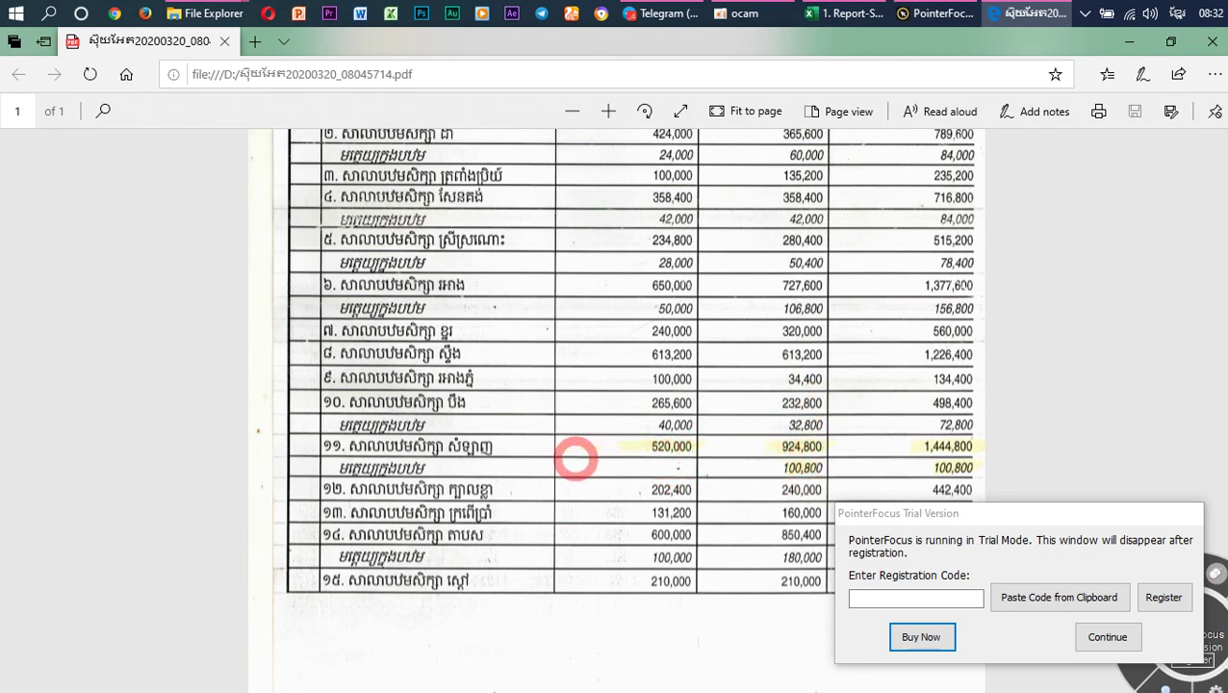
{"action": "scroll", "coordinate": [670, 443], "scroll_direction": "up", "scroll_amount": 4}
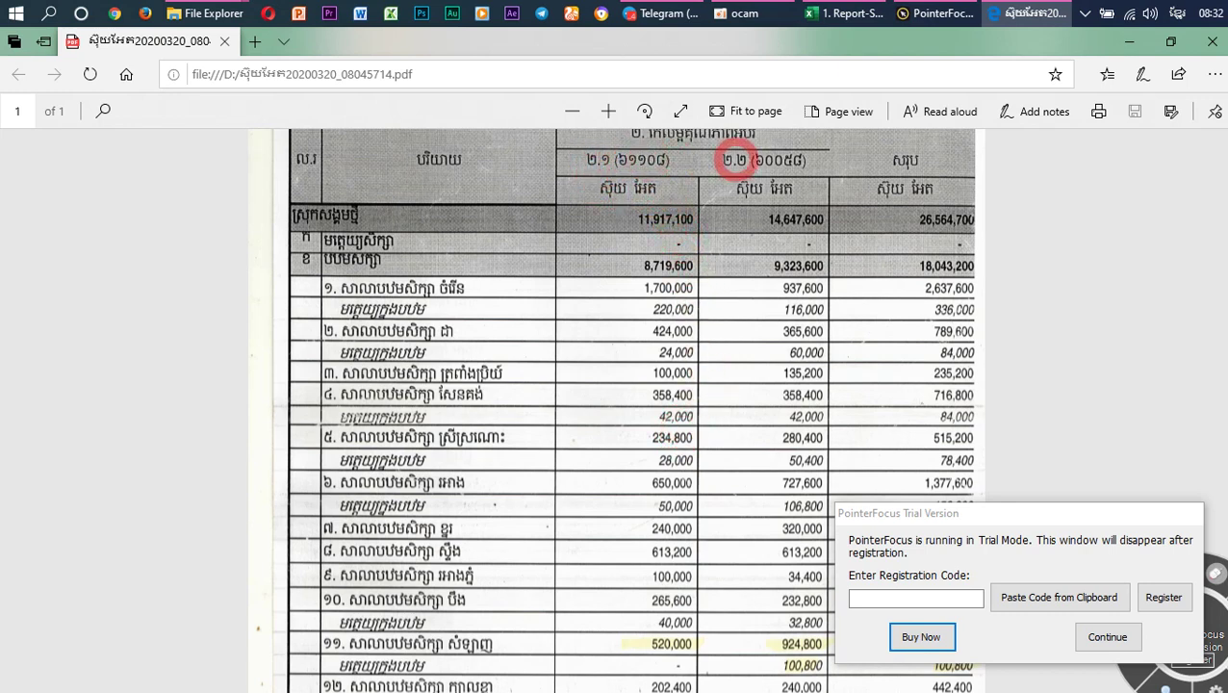
{"action": "scroll", "coordinate": [708, 381], "scroll_direction": "down", "scroll_amount": 2}
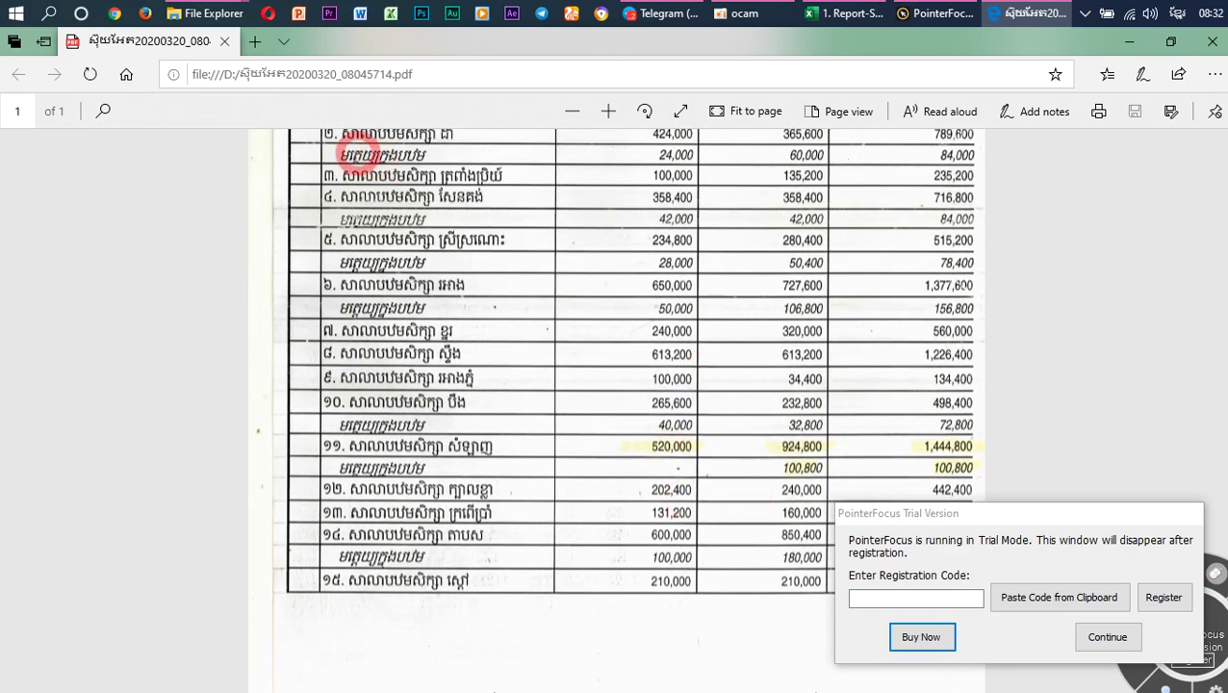
Switch back to the Report-School workbook in Excel, dismiss the PointerFocus trial notice and review the summary funding rows and columns of the annual plan sheet.
{"action": "left_click", "coordinate": [848, 13]}
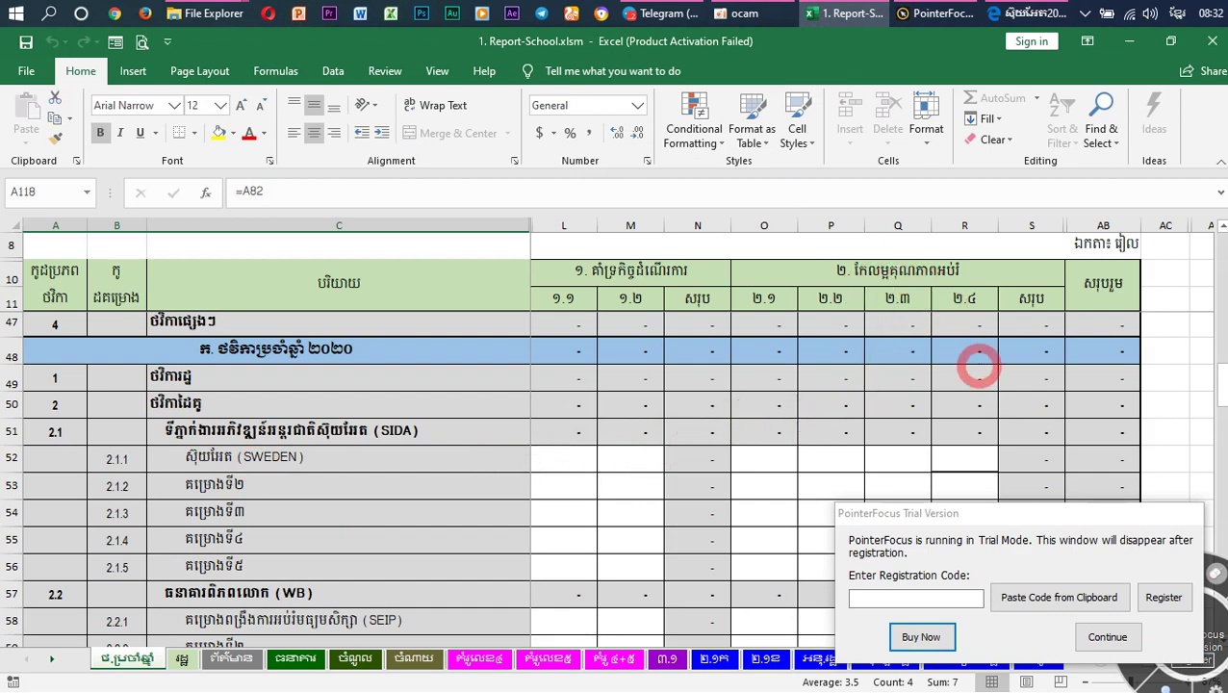
{"action": "scroll", "coordinate": [986, 430], "scroll_direction": "up", "scroll_amount": 3}
{"action": "scroll", "coordinate": [987, 430], "scroll_direction": "up", "scroll_amount": 9}
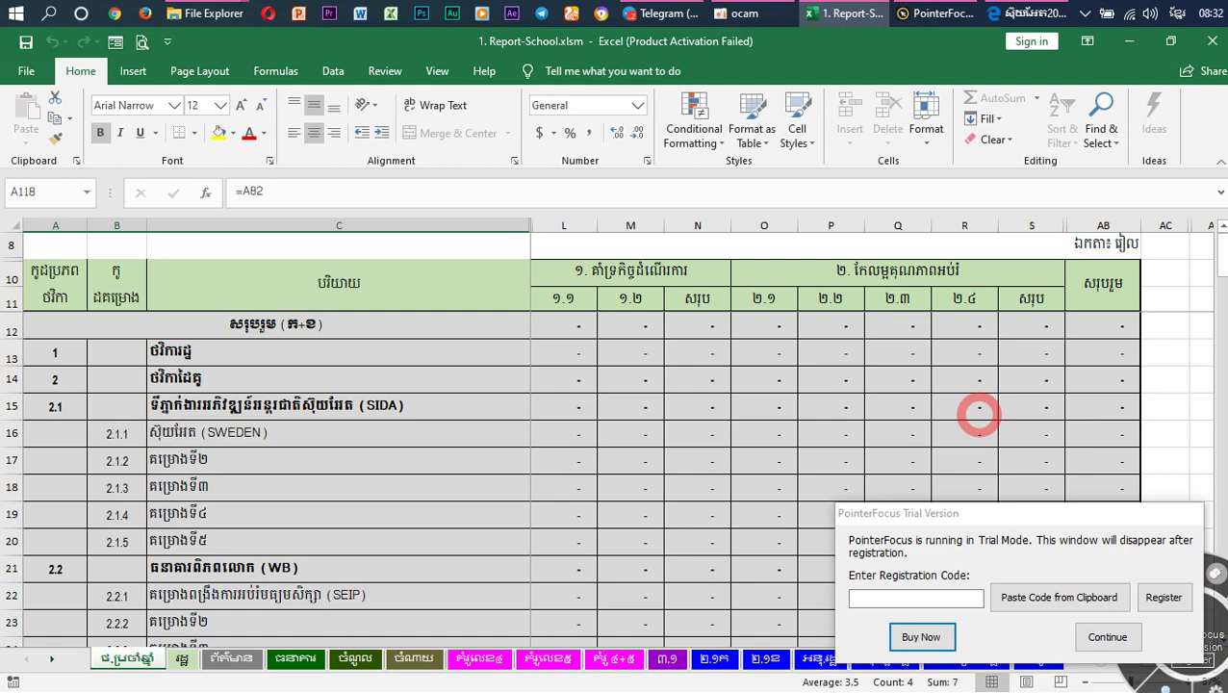
{"action": "scroll", "coordinate": [979, 414], "scroll_direction": "down", "scroll_amount": 2}
{"action": "scroll", "coordinate": [979, 414], "scroll_direction": "down", "scroll_amount": 2}
{"action": "scroll", "coordinate": [979, 414], "scroll_direction": "up", "scroll_amount": 4}
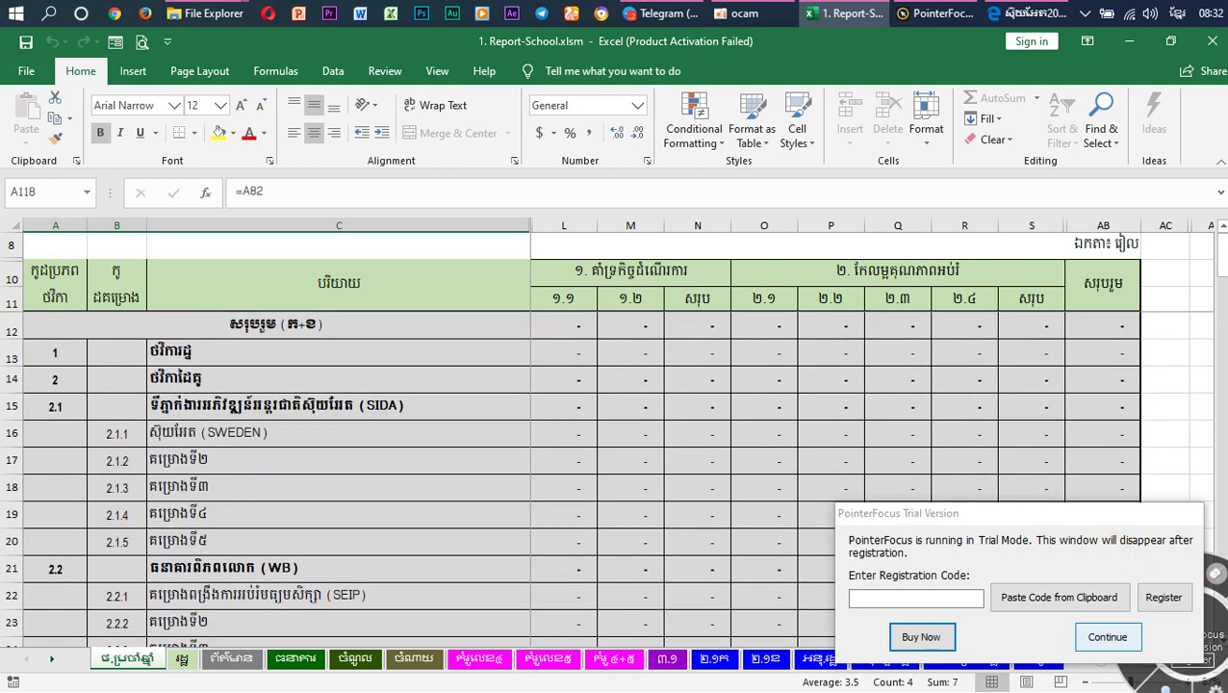
{"action": "left_click", "coordinate": [1108, 636]}
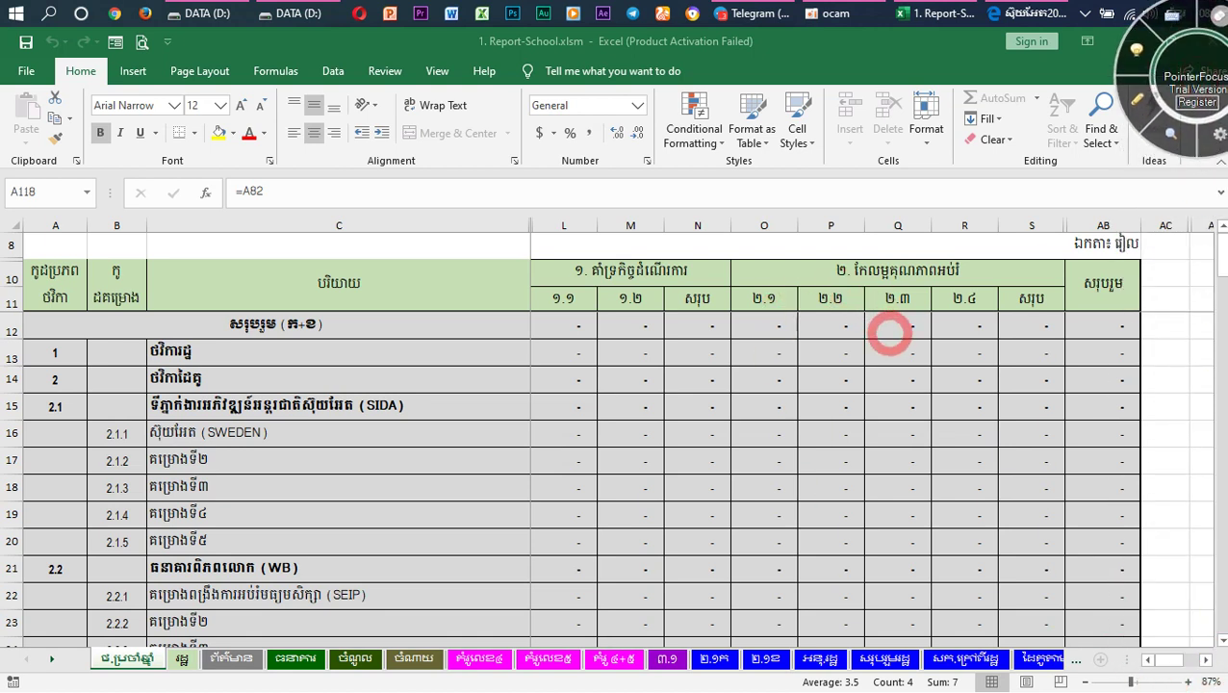
{"action": "left_click", "coordinate": [1155, 658]}
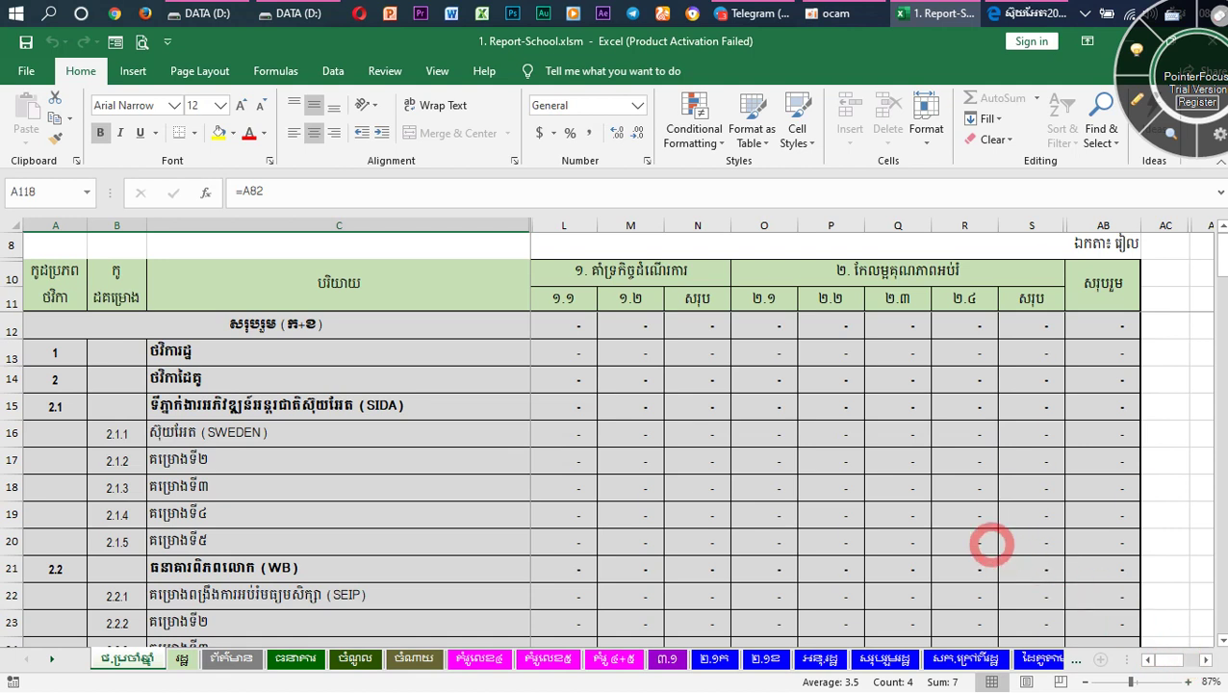
{"action": "left_click_drag", "start_coordinate": [1171, 658], "coordinate": [1191, 659]}
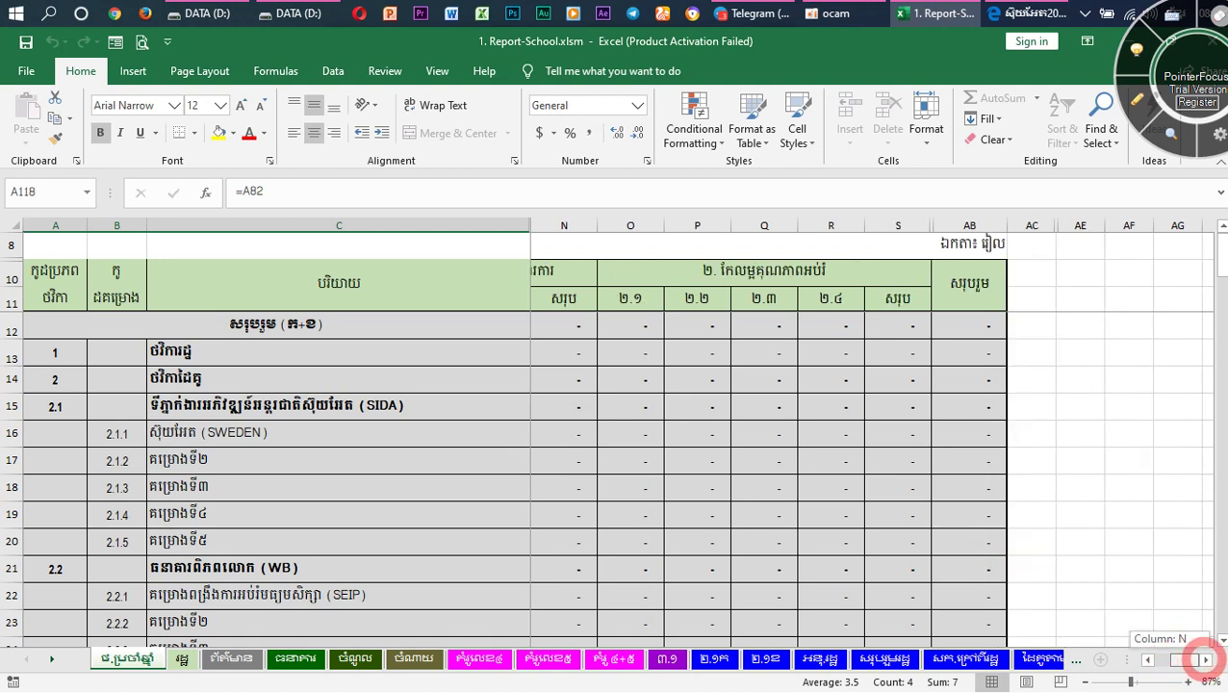
{"action": "left_click_drag", "start_coordinate": [1191, 658], "coordinate": [1176, 660]}
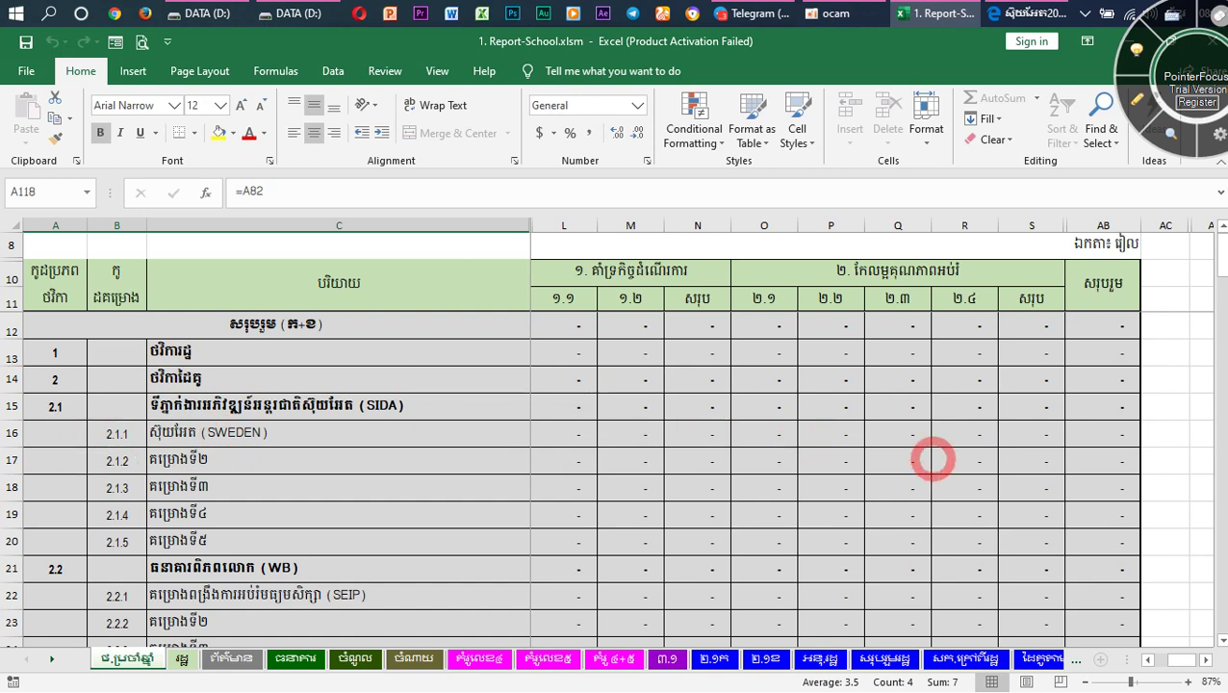
{"action": "scroll", "coordinate": [933, 461], "scroll_direction": "down", "scroll_amount": 2}
{"action": "scroll", "coordinate": [933, 460], "scroll_direction": "down", "scroll_amount": 2}
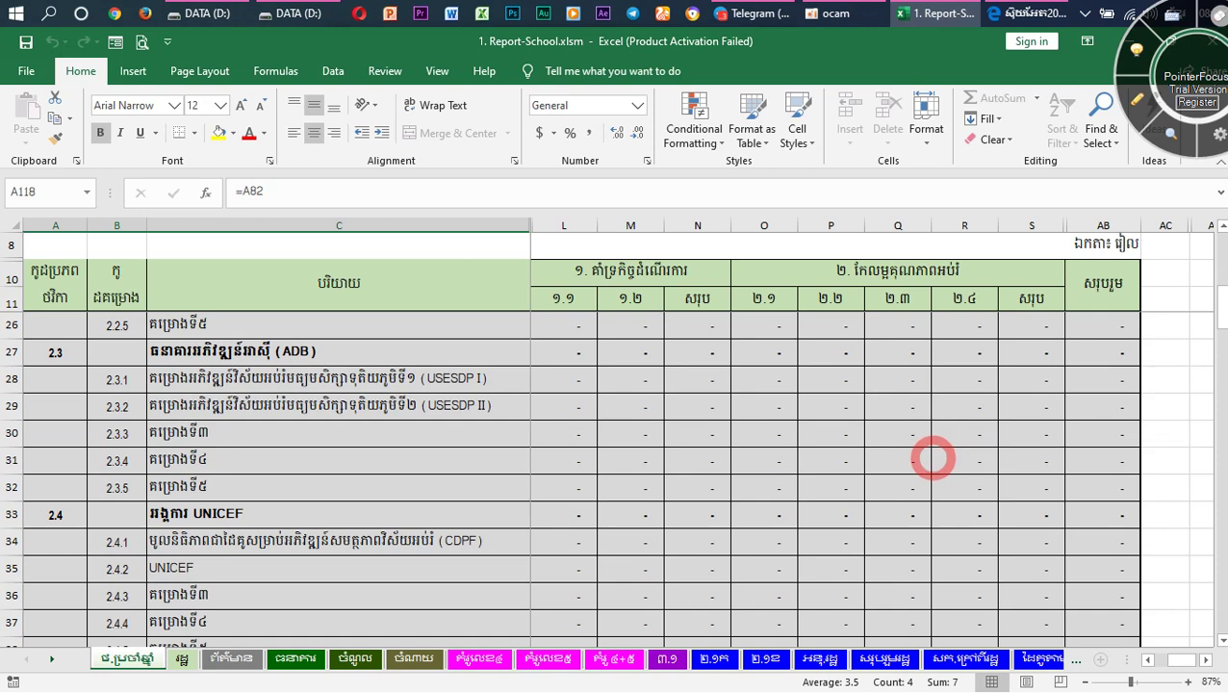
{"action": "scroll", "coordinate": [933, 460], "scroll_direction": "up", "scroll_amount": 4}
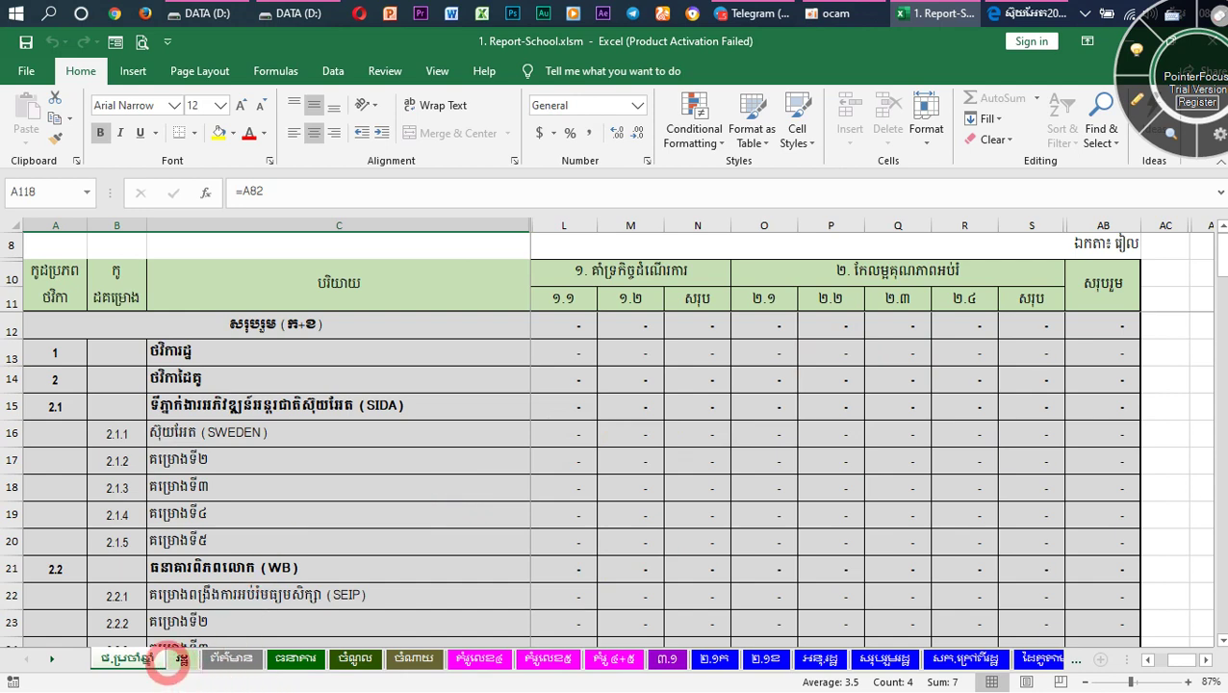
On the ព័ត៌មាន sheet, set the province (រាជធានី ខេត្ត) in the school information form to ខេត្តព្រះវិហារ.
{"action": "left_click", "coordinate": [231, 658]}
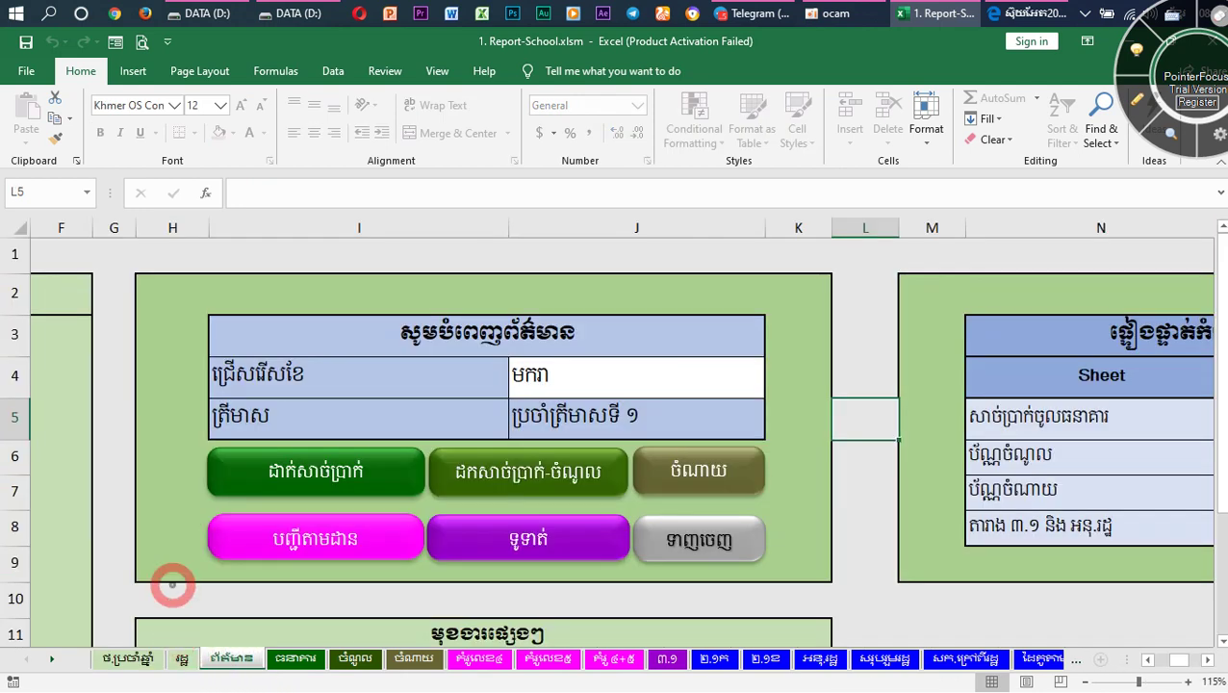
{"action": "left_click", "coordinate": [1107, 637]}
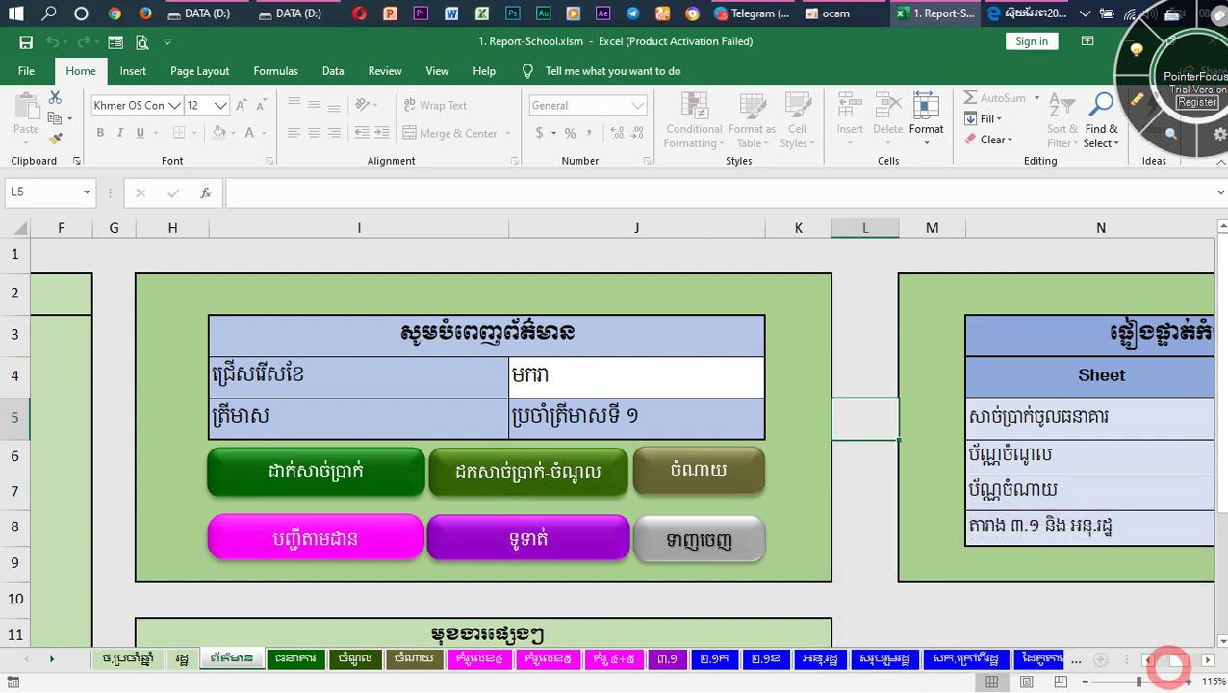
{"action": "left_click_drag", "start_coordinate": [1175, 660], "coordinate": [1158, 661]}
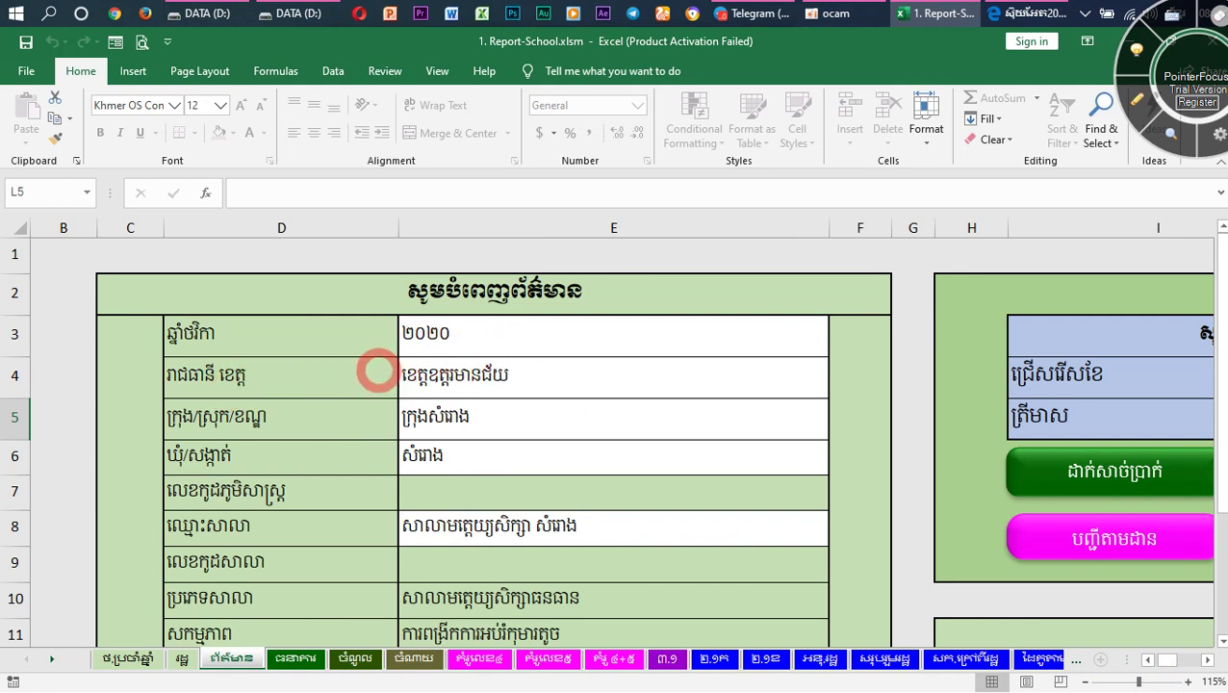
{"action": "left_click", "coordinate": [548, 372]}
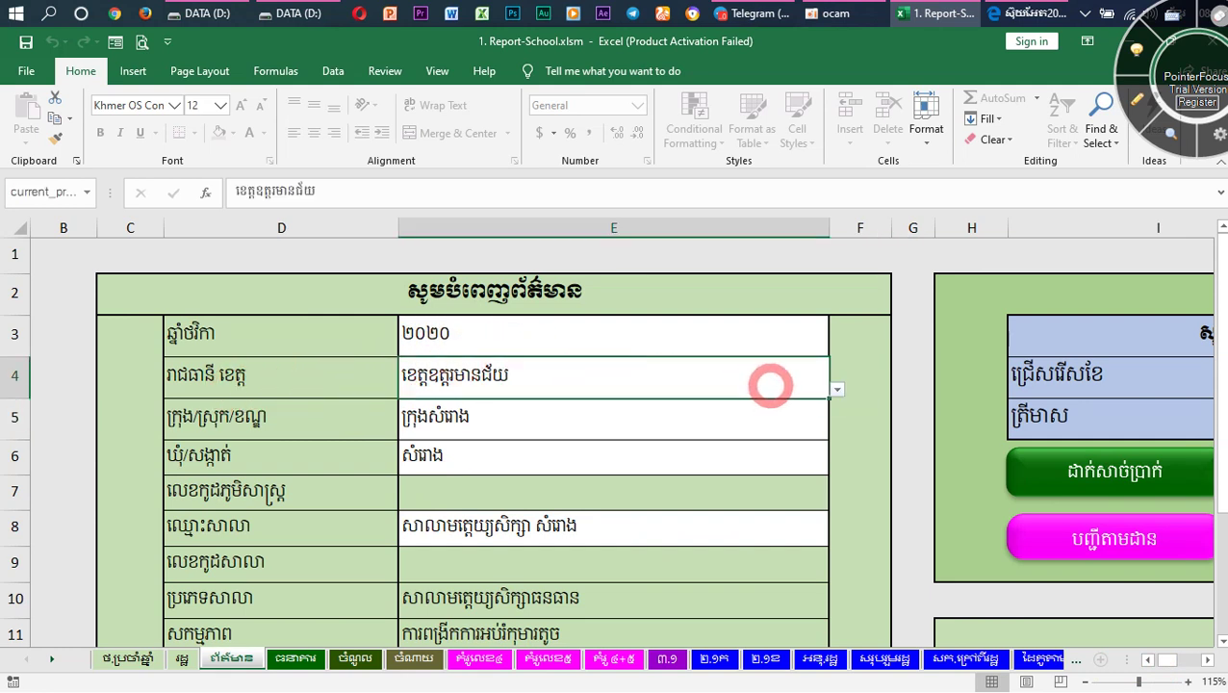
{"action": "left_click", "coordinate": [838, 387]}
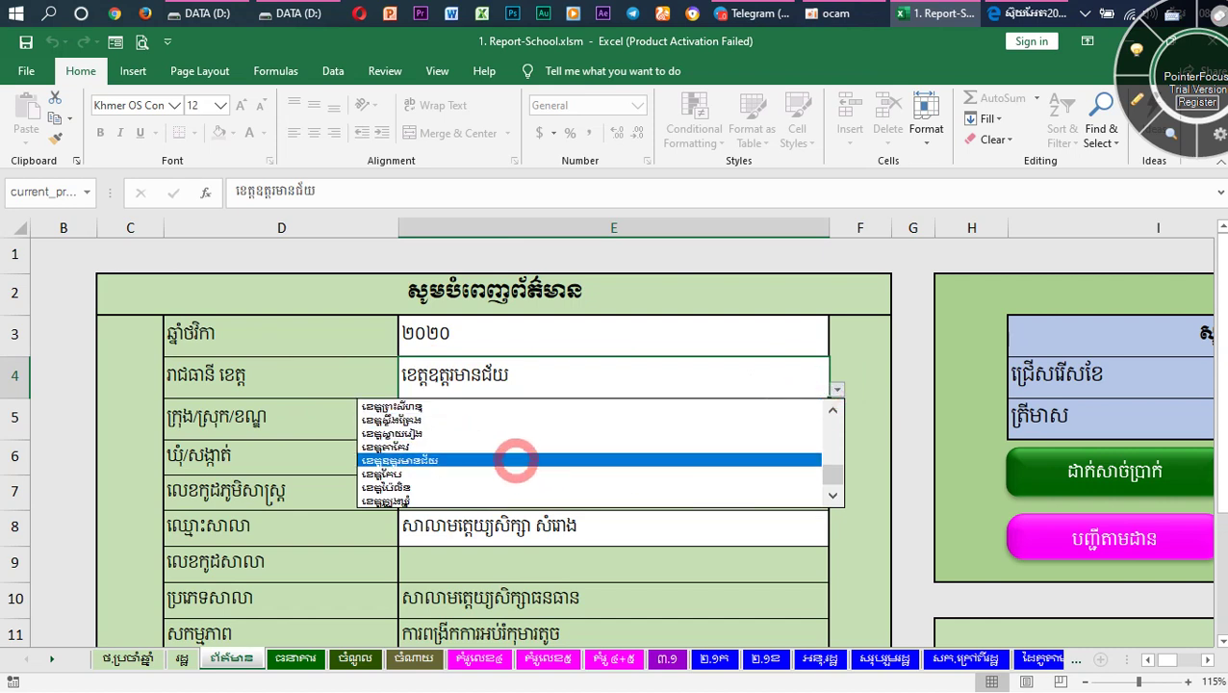
{"action": "left_click_drag", "start_coordinate": [826, 469], "coordinate": [832, 454]}
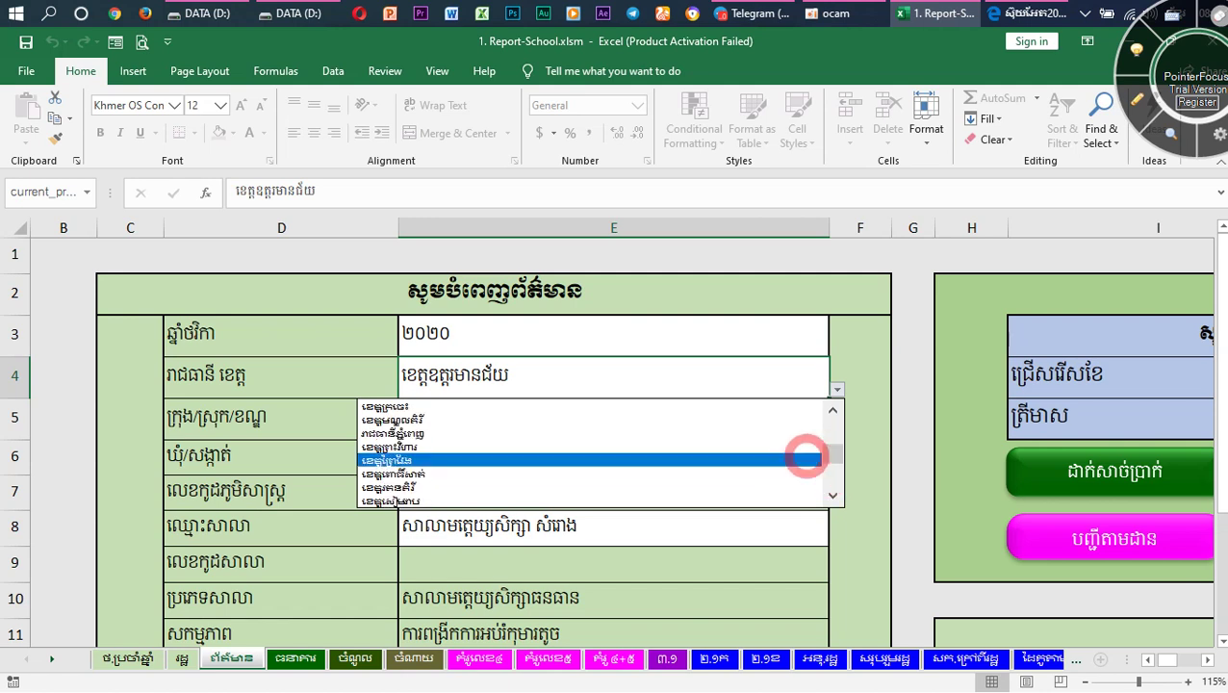
{"action": "left_click", "coordinate": [397, 447]}
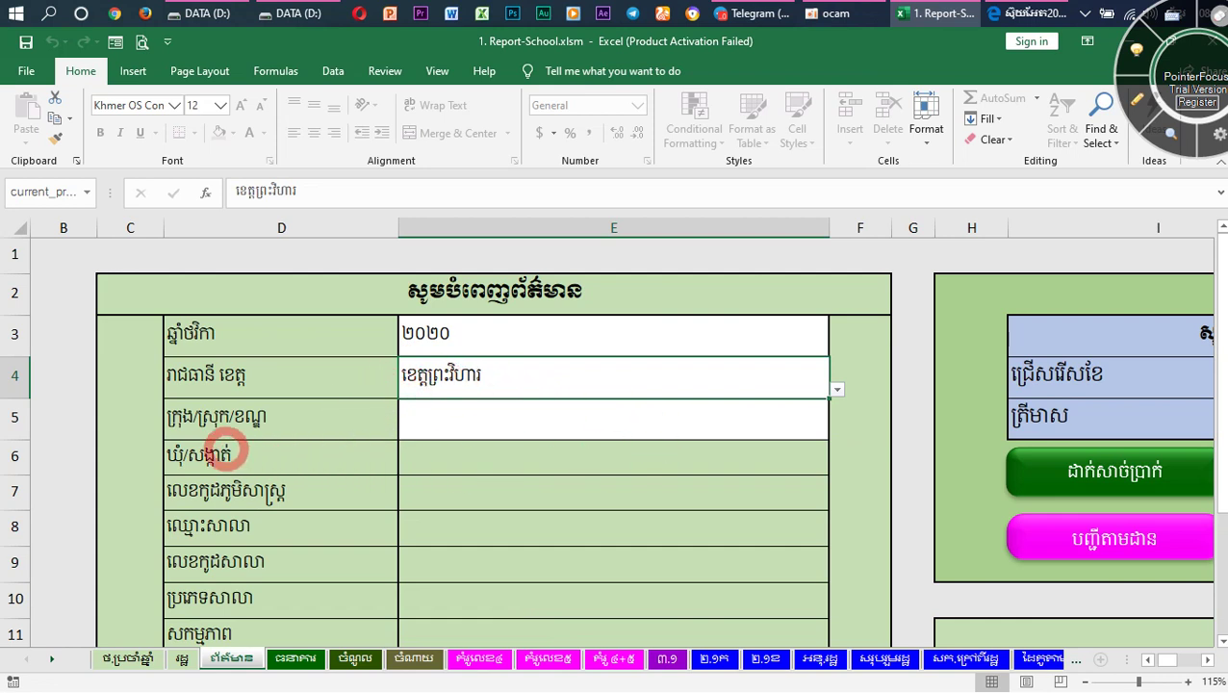
Set the district to ស្រុកសង្គមថ្មី and the commune to ភ្នំត្បែងមួយ in the school information form.
{"action": "left_click", "coordinate": [767, 416]}
{"action": "left_click", "coordinate": [837, 431]}
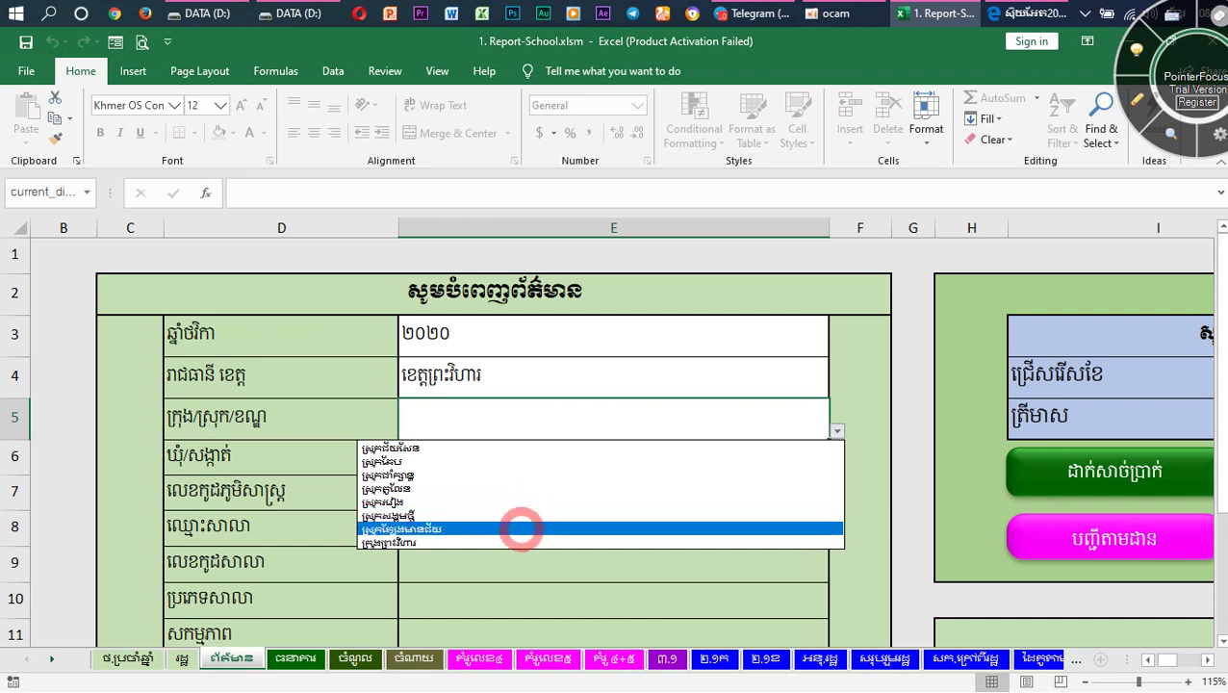
{"action": "left_click", "coordinate": [510, 515]}
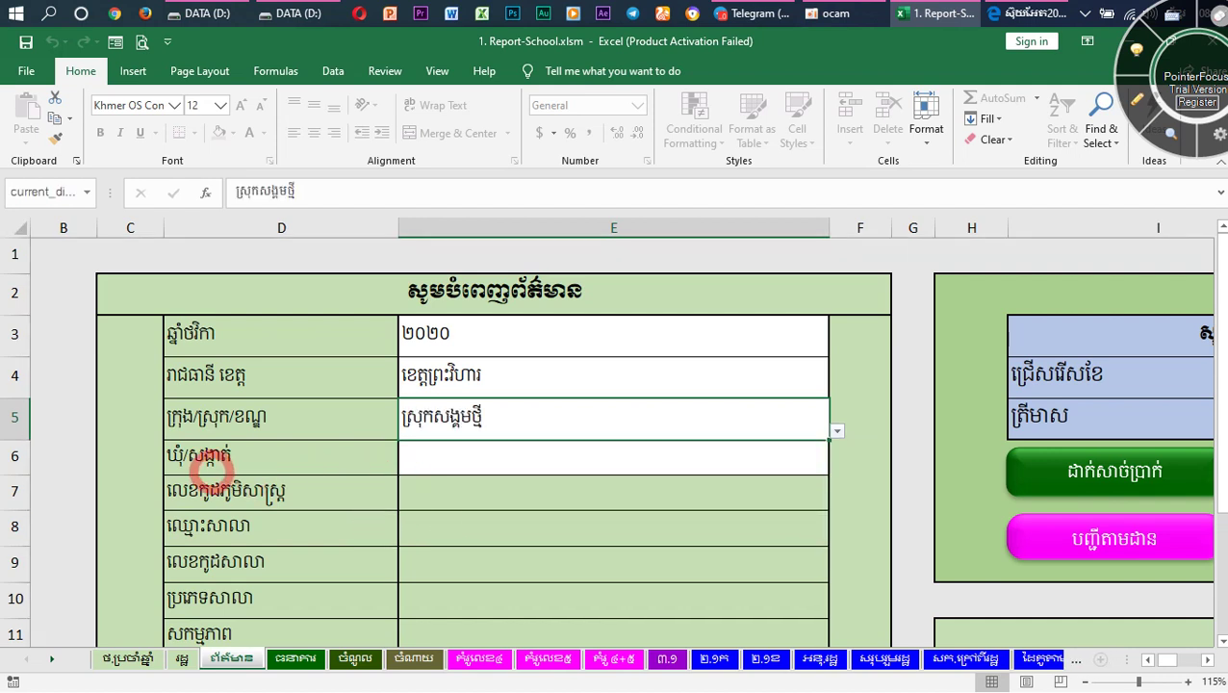
{"action": "left_click", "coordinate": [761, 460]}
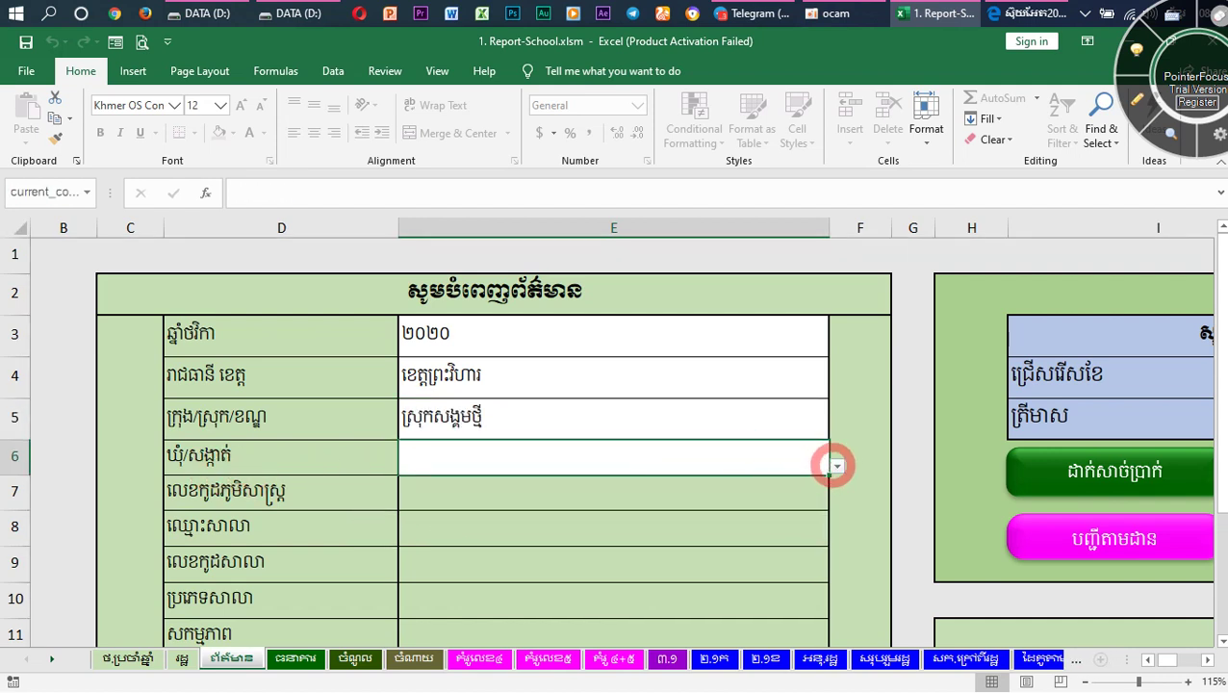
{"action": "left_click", "coordinate": [834, 466]}
{"action": "left_click", "coordinate": [536, 510]}
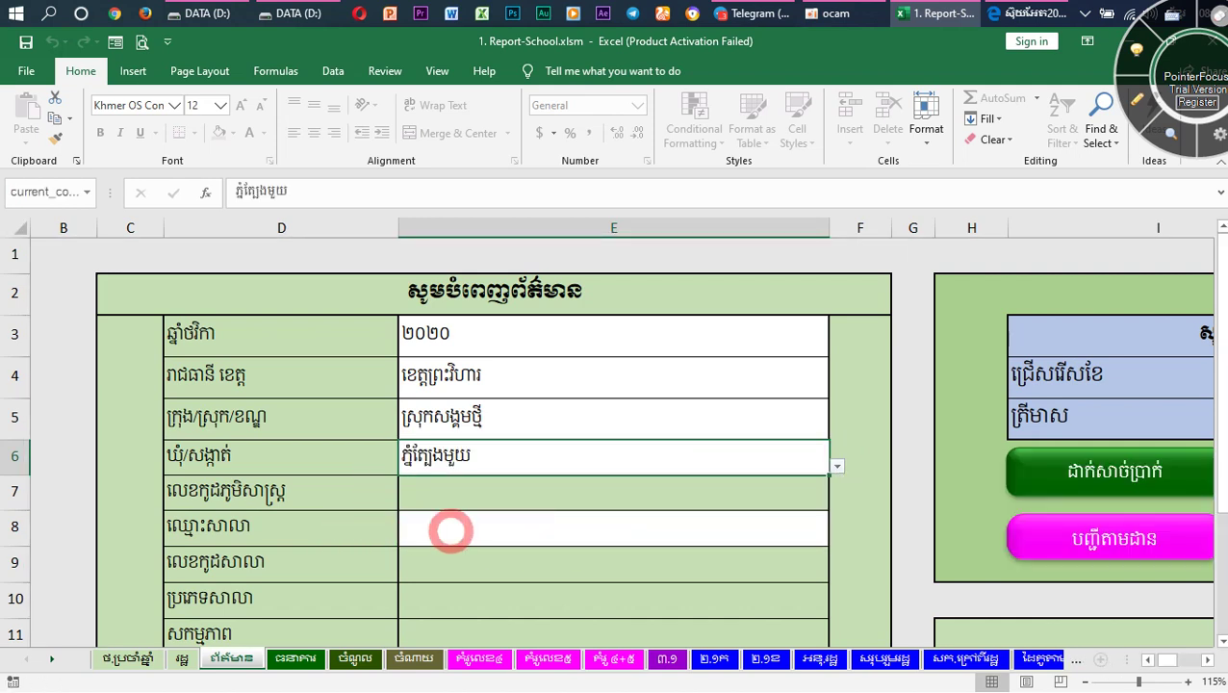
Choose សាលាបឋមសិក្សា សំឡាញ as the school name (ឈ្មោះសាលា).
{"action": "left_click", "coordinate": [517, 528]}
{"action": "left_click", "coordinate": [837, 539]}
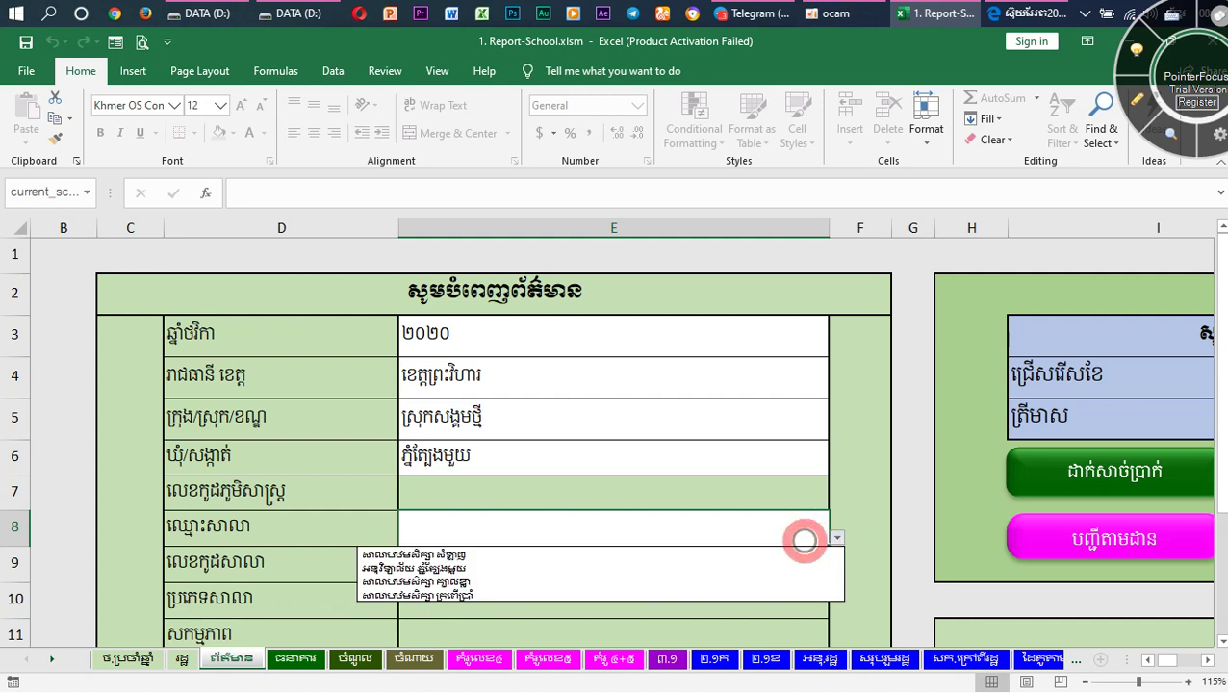
{"action": "left_click", "coordinate": [485, 547]}
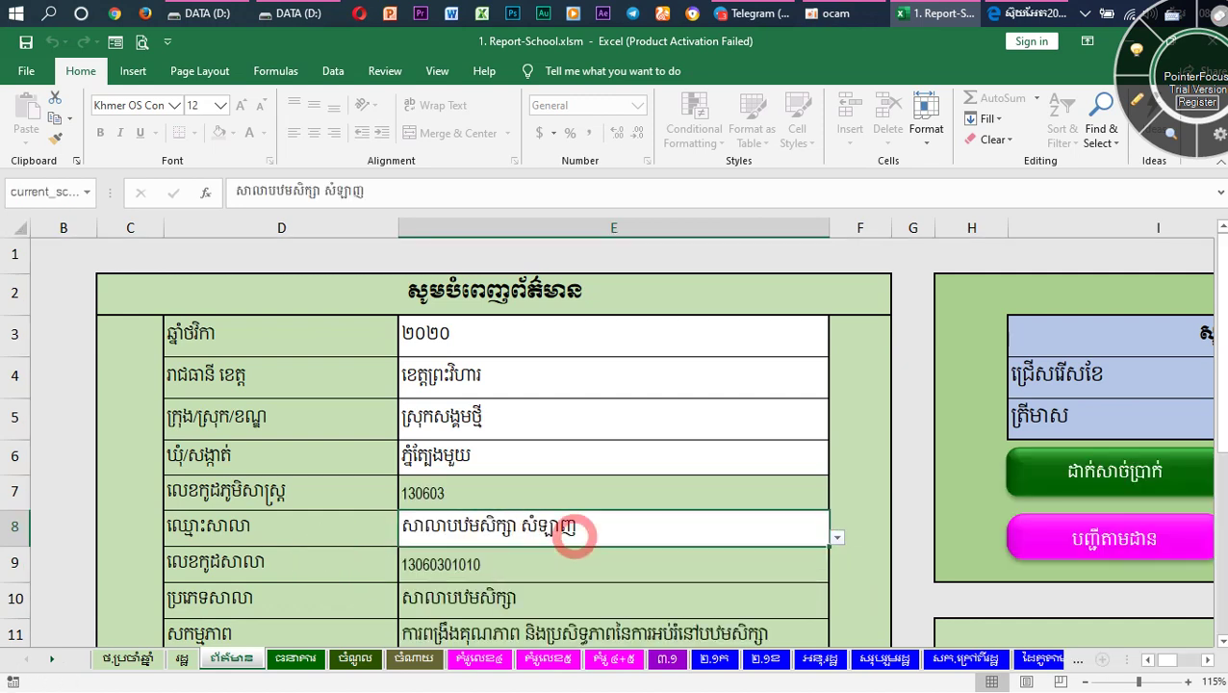
Enter 235 as the number of primary pupils and 117 as the number of female primary pupils.
{"action": "scroll", "coordinate": [807, 519], "scroll_direction": "down", "scroll_amount": 3}
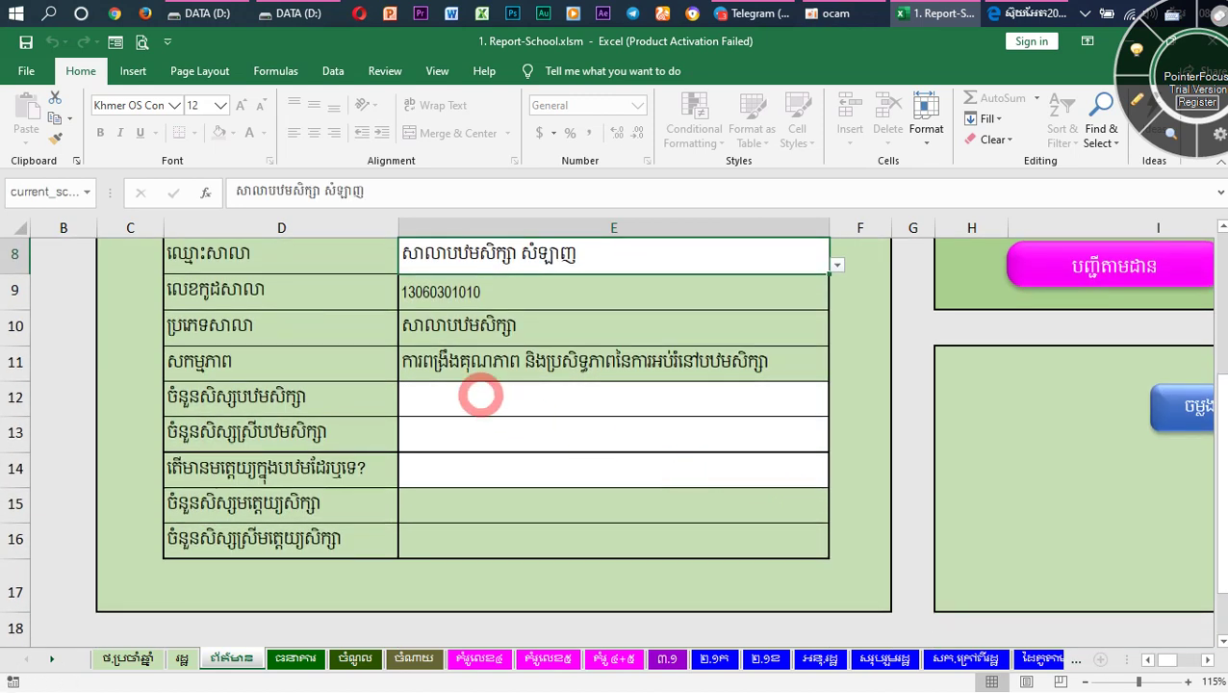
{"action": "left_click", "coordinate": [471, 397]}
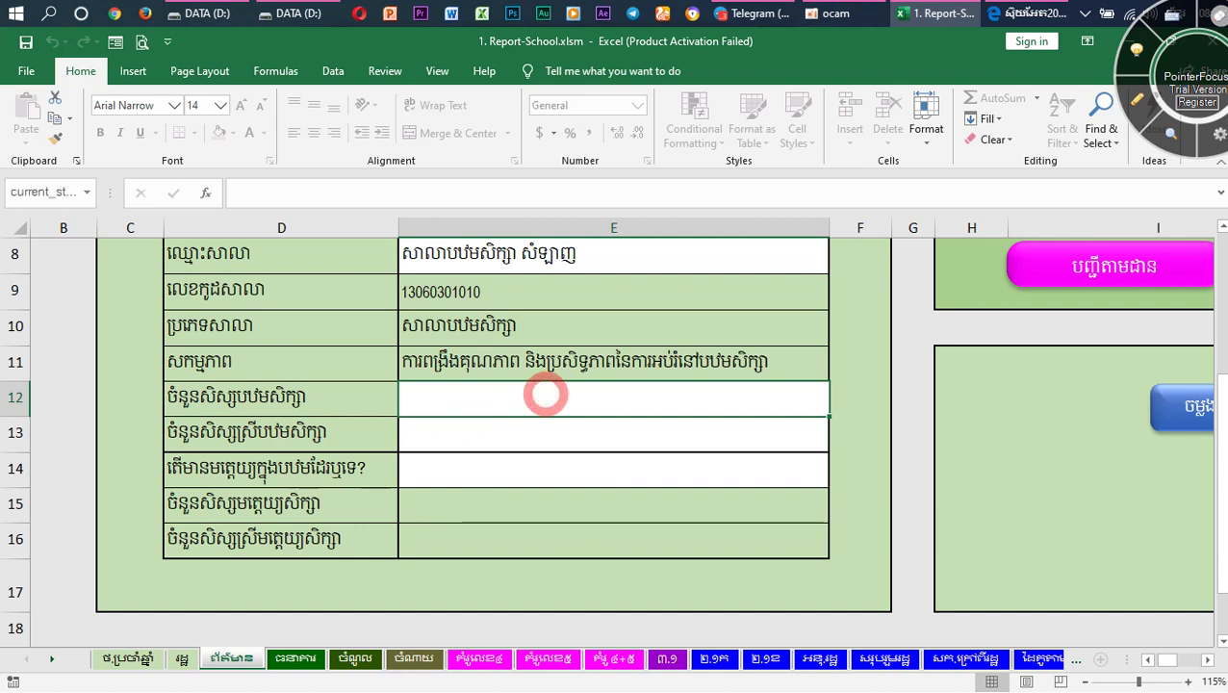
{"action": "type", "text": "23"}
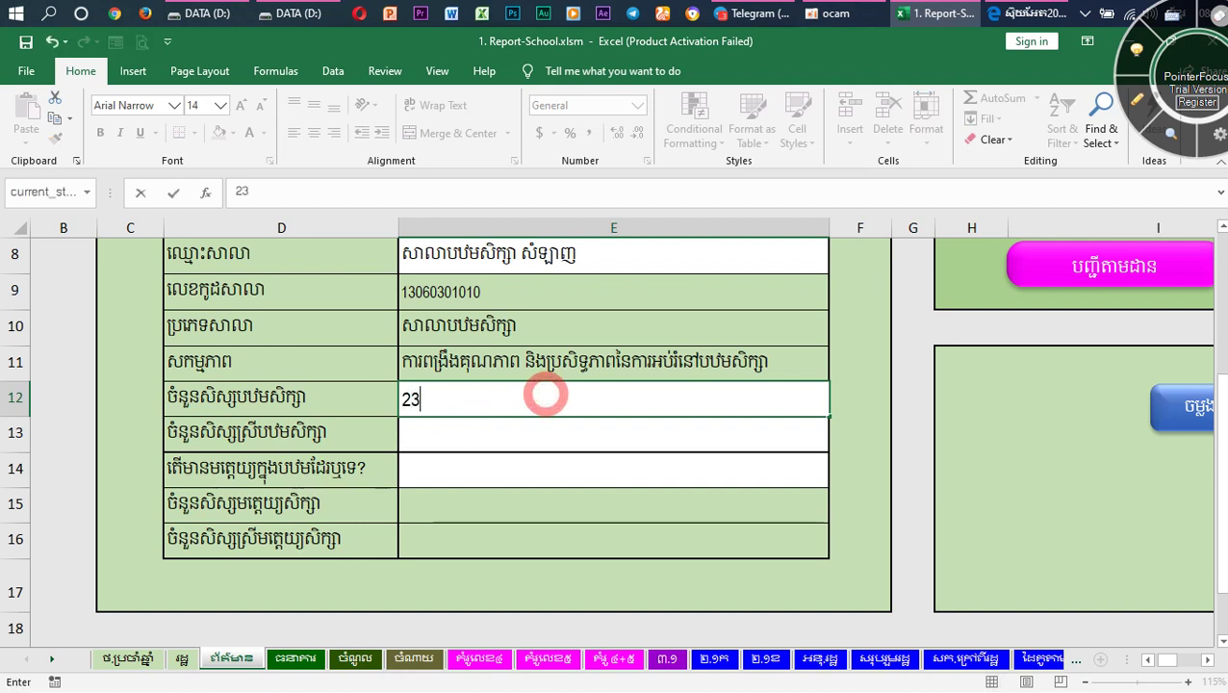
{"action": "type", "text": "5"}
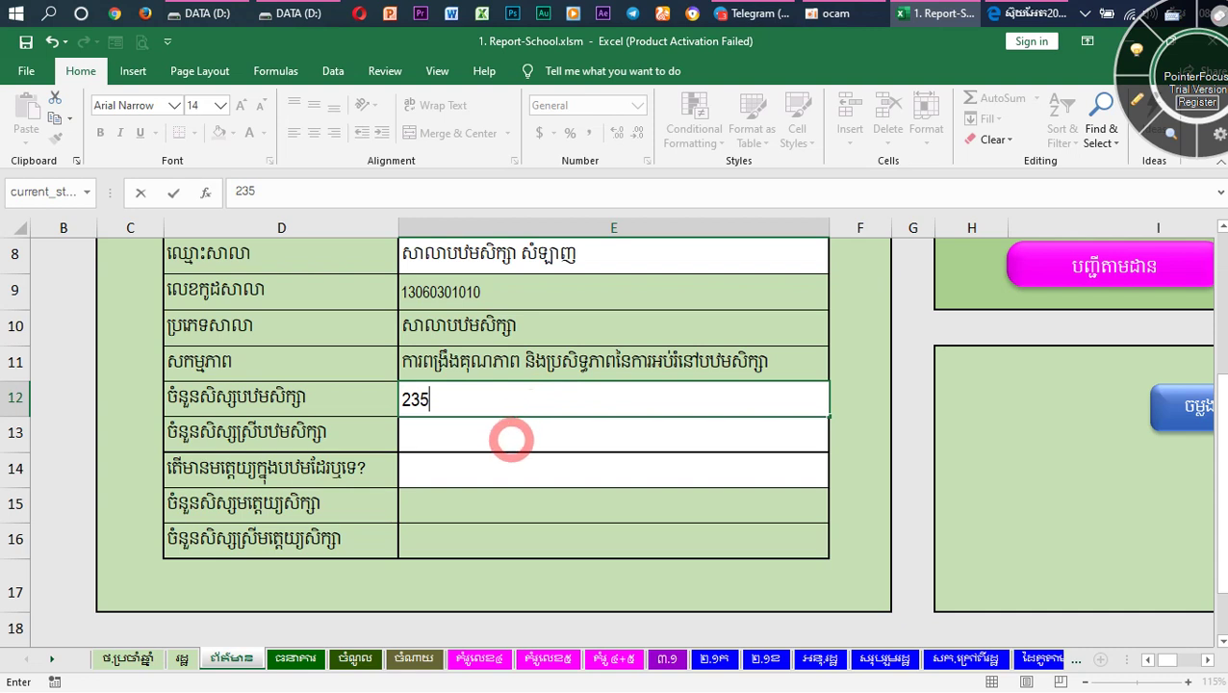
{"action": "left_click", "coordinate": [509, 439]}
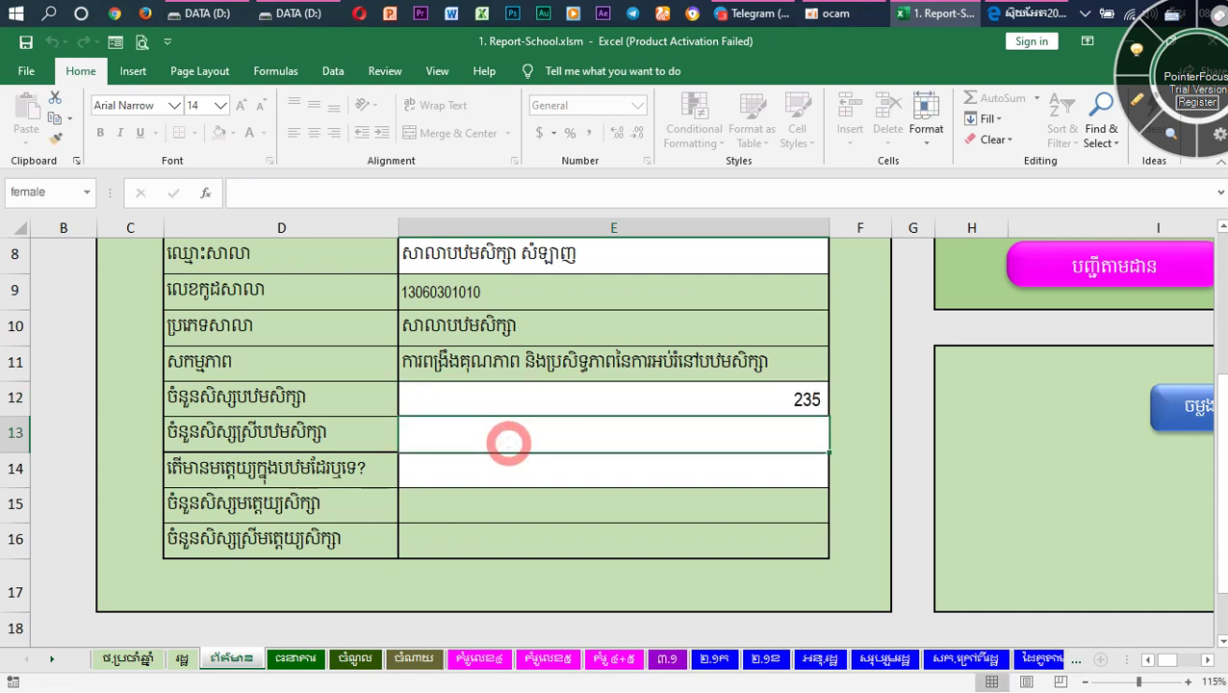
{"action": "type", "text": "117"}
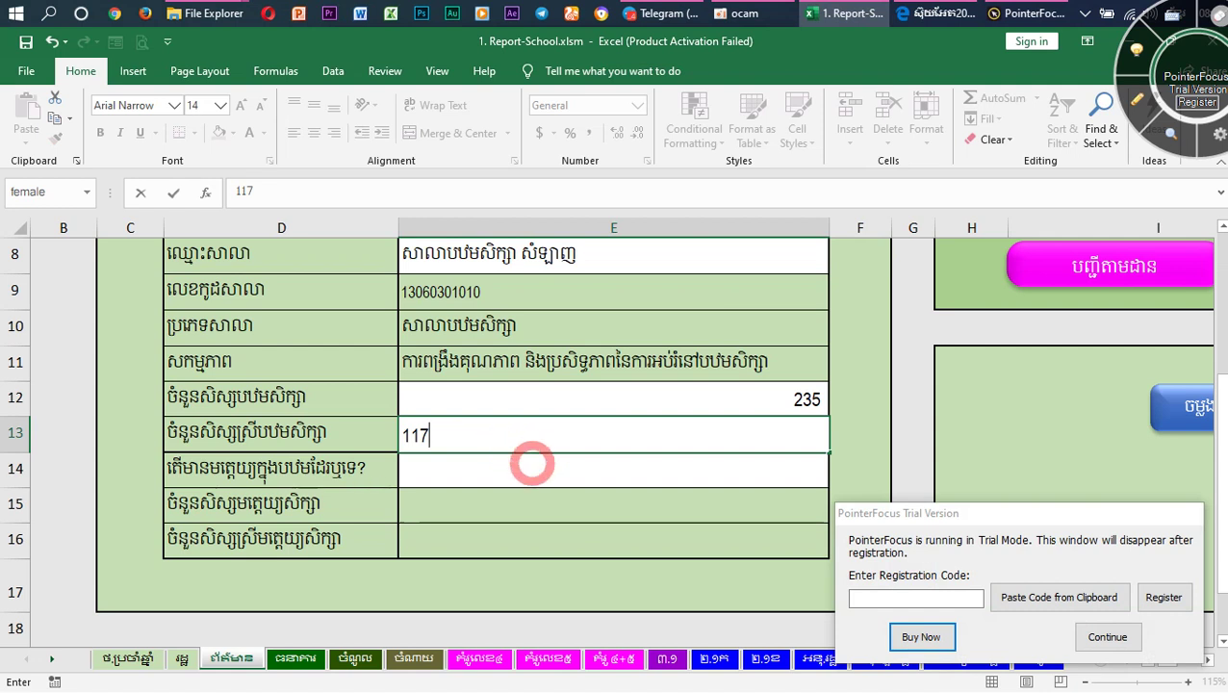
Answer មាន to whether the primary school has a preschool, and enter 18 preschool pupils and 9 female preschool pupils.
{"action": "left_click", "coordinate": [533, 465]}
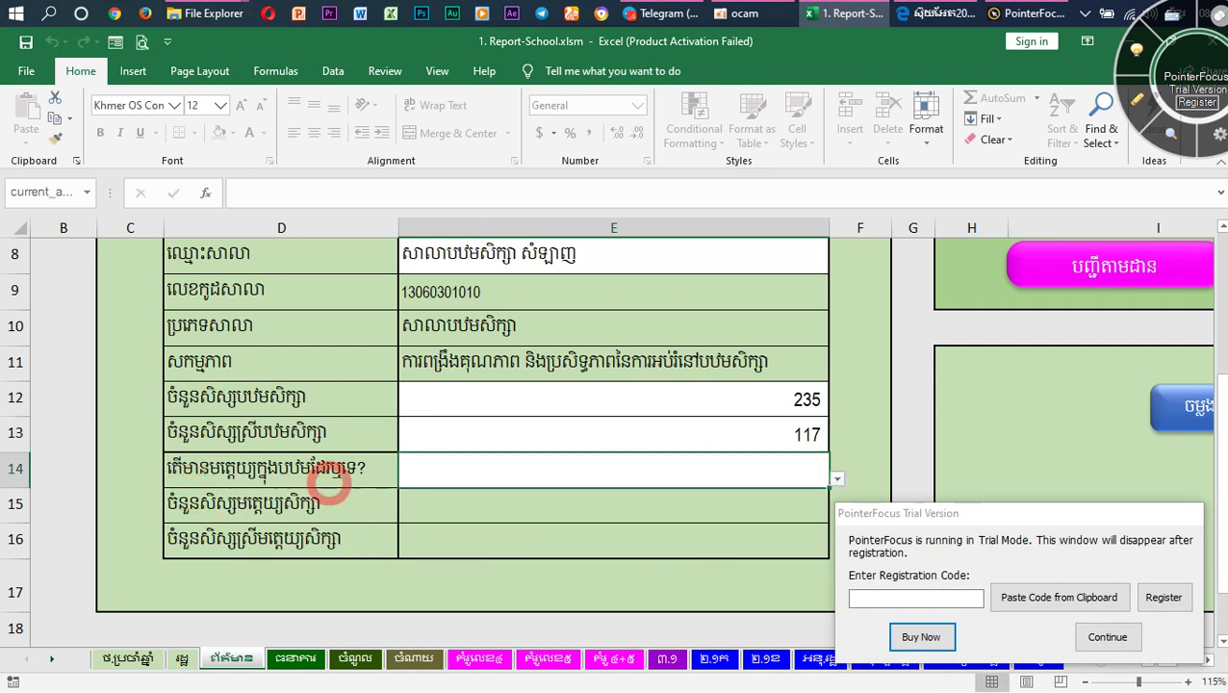
{"action": "left_click", "coordinate": [836, 479]}
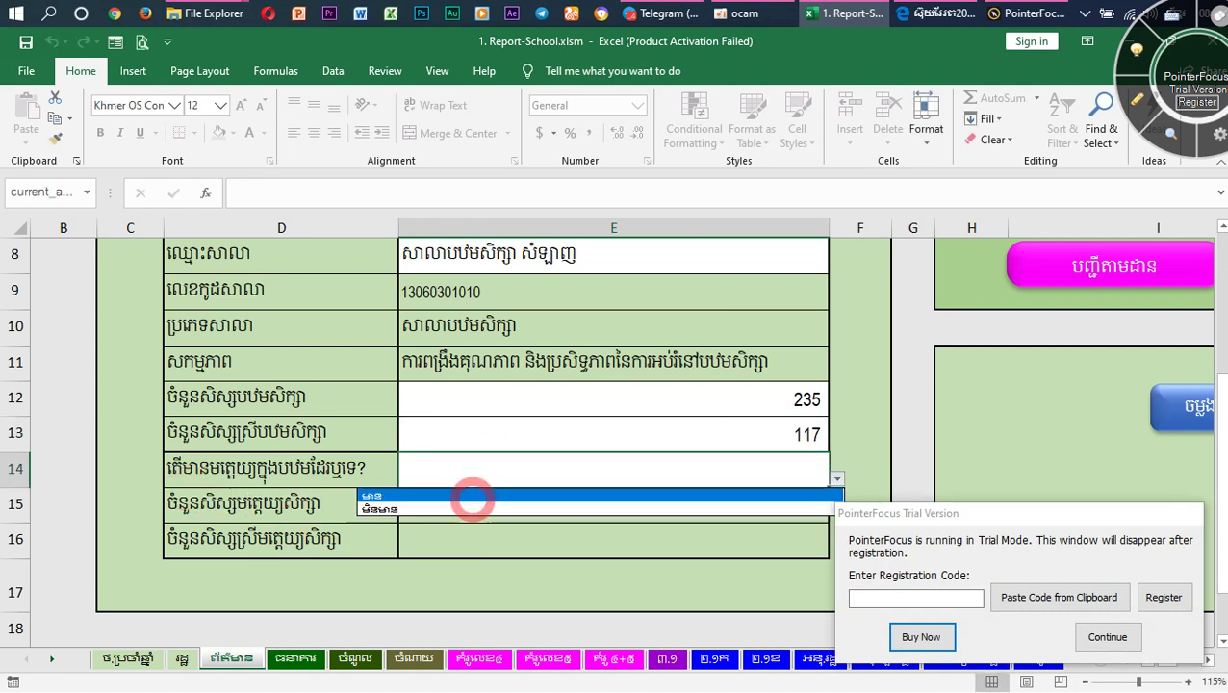
{"action": "left_click", "coordinate": [466, 490]}
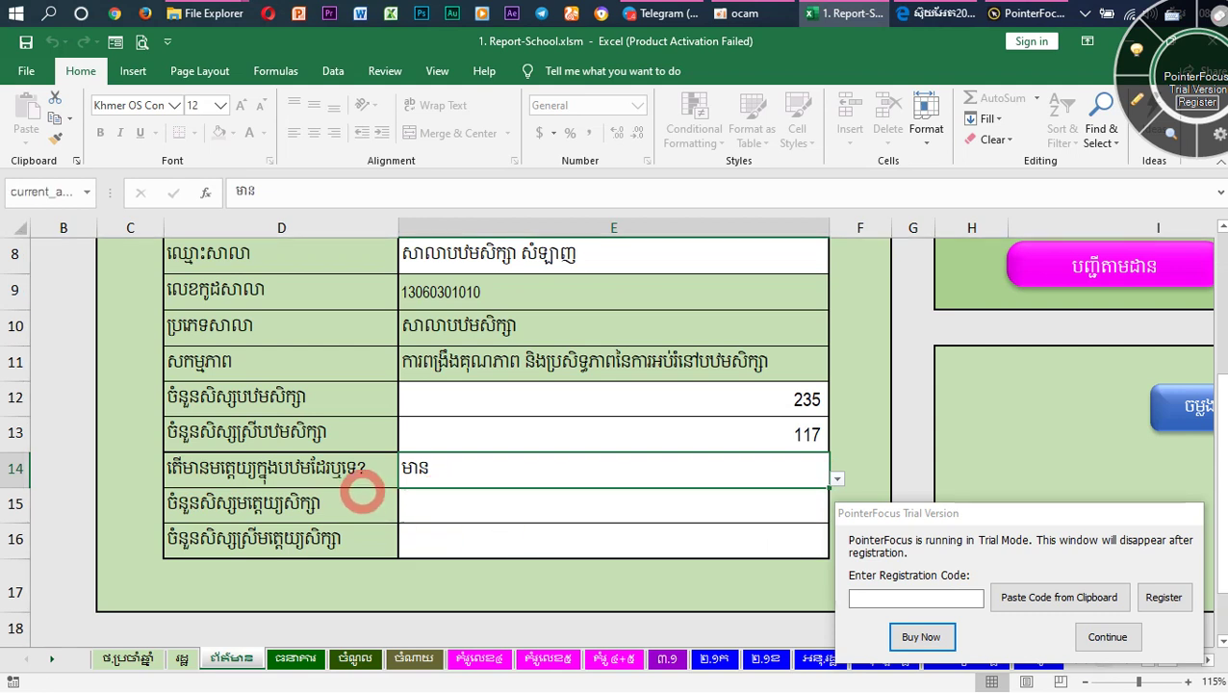
{"action": "left_click", "coordinate": [738, 511]}
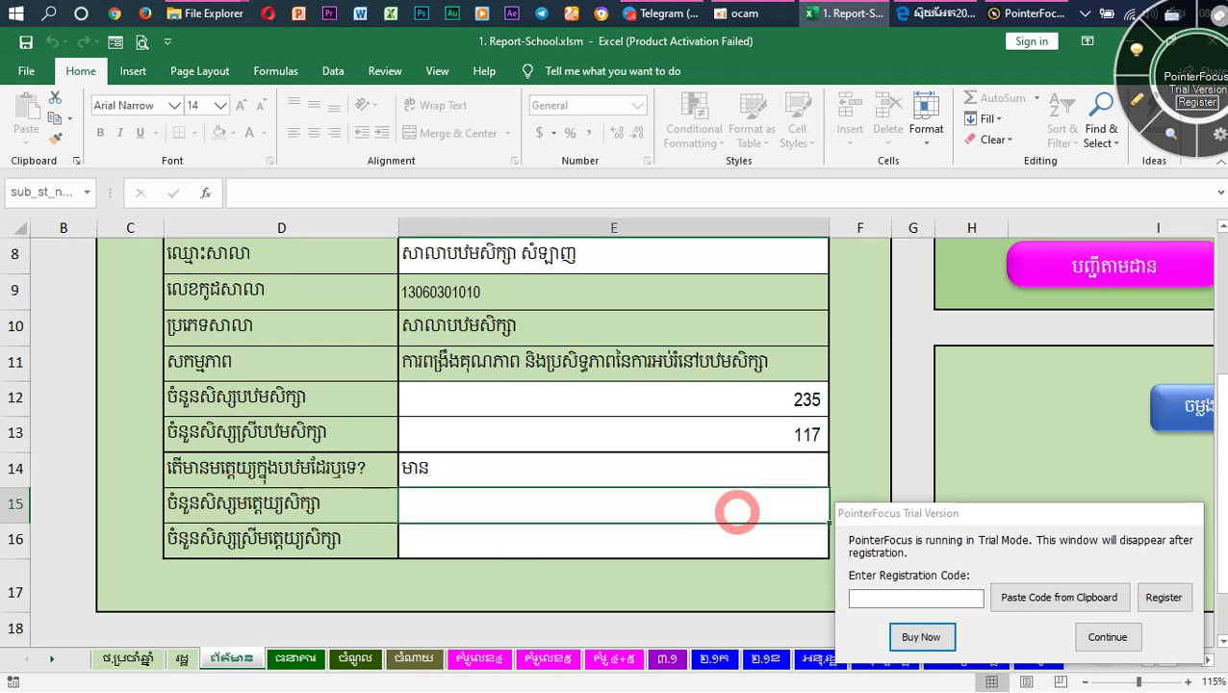
{"action": "type", "text": "18"}
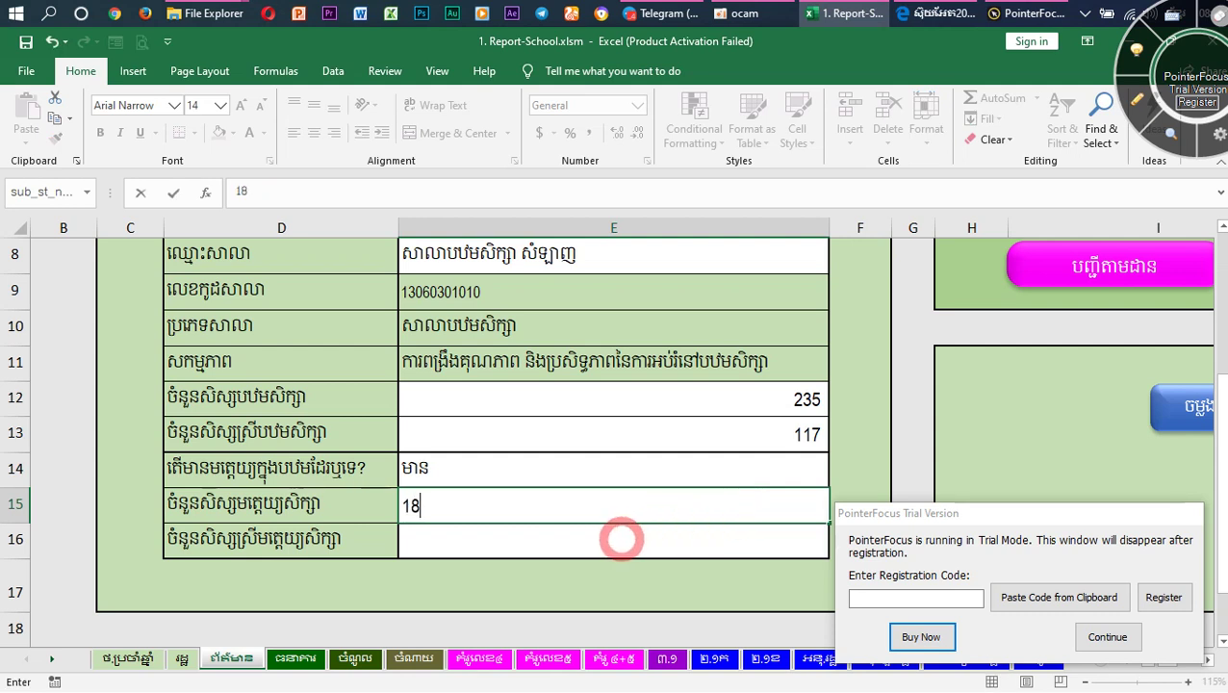
{"action": "left_click", "coordinate": [621, 540]}
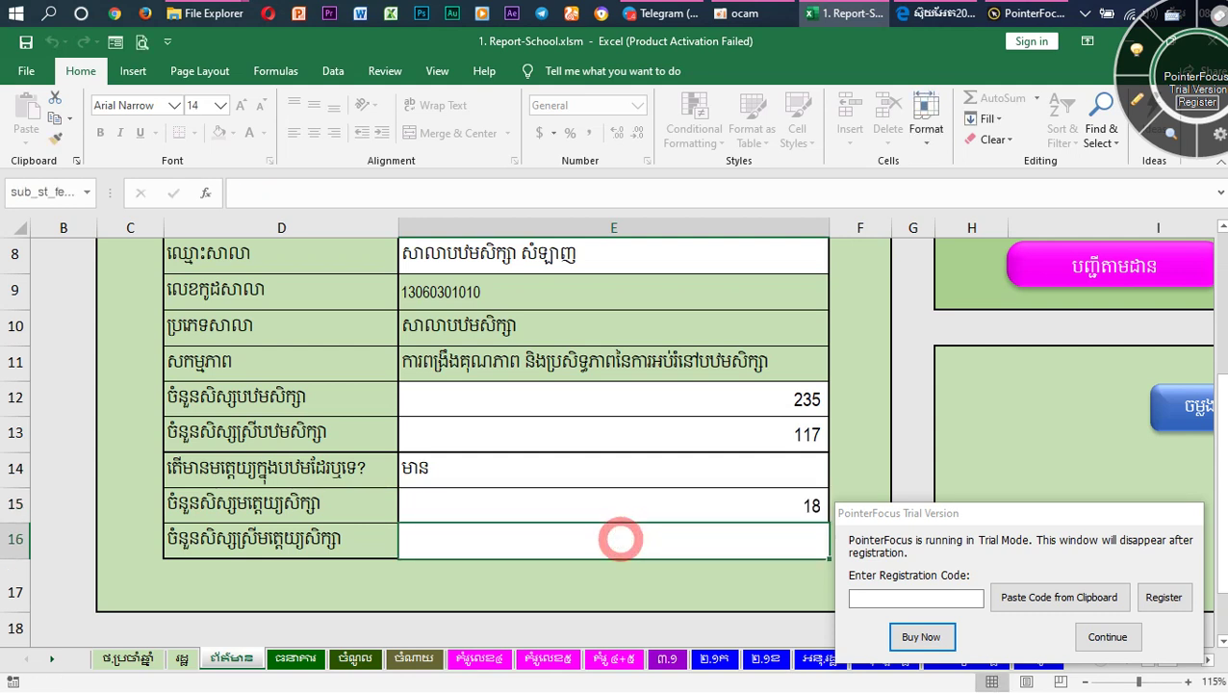
{"action": "type", "text": "9"}
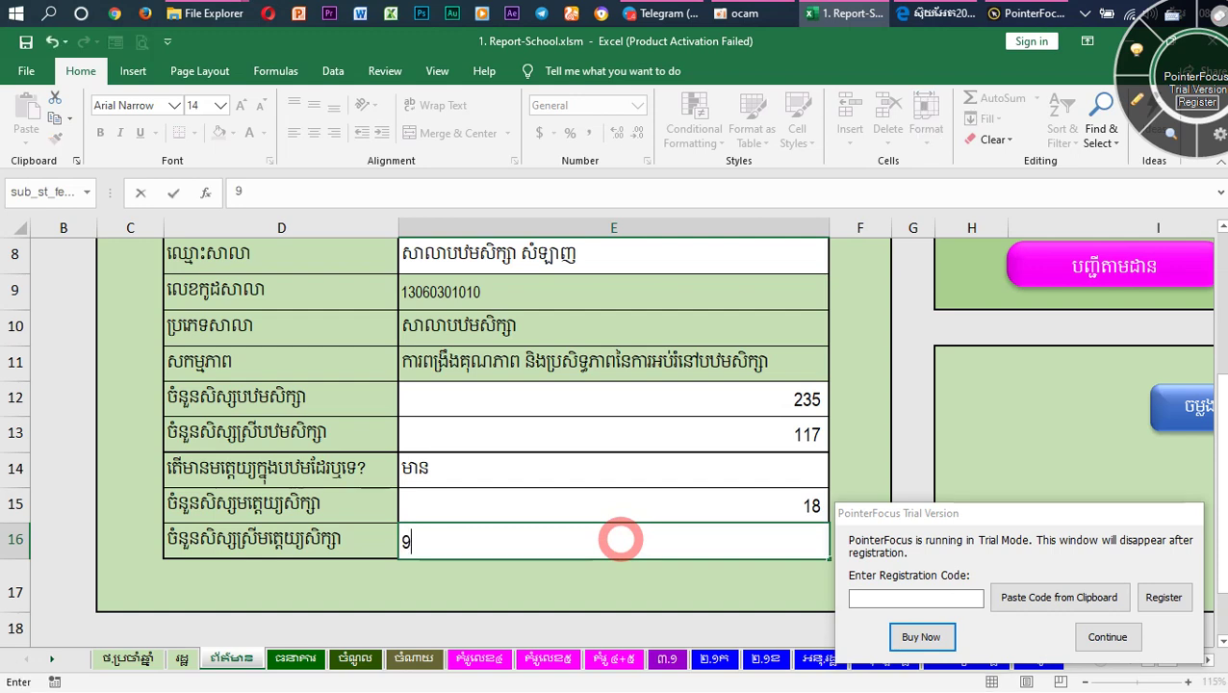
{"action": "left_click", "coordinate": [568, 576]}
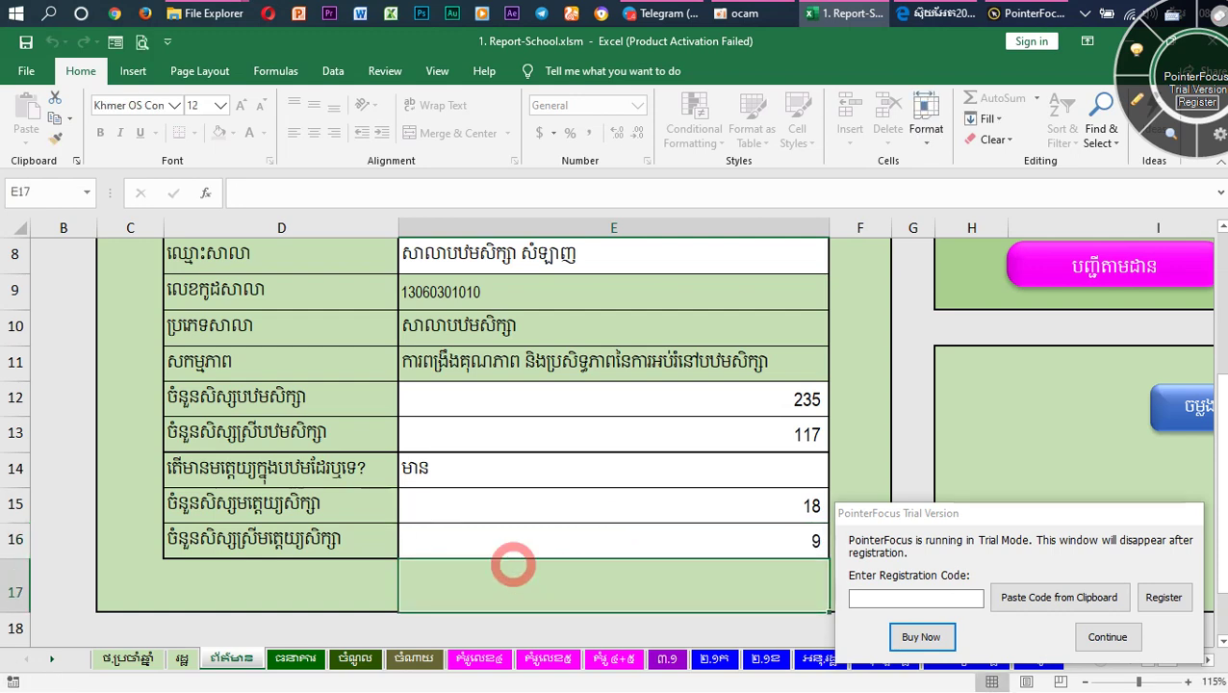
Review the completed school information form from the budget year down to the version line.
{"action": "scroll", "coordinate": [597, 510], "scroll_direction": "down", "scroll_amount": 2}
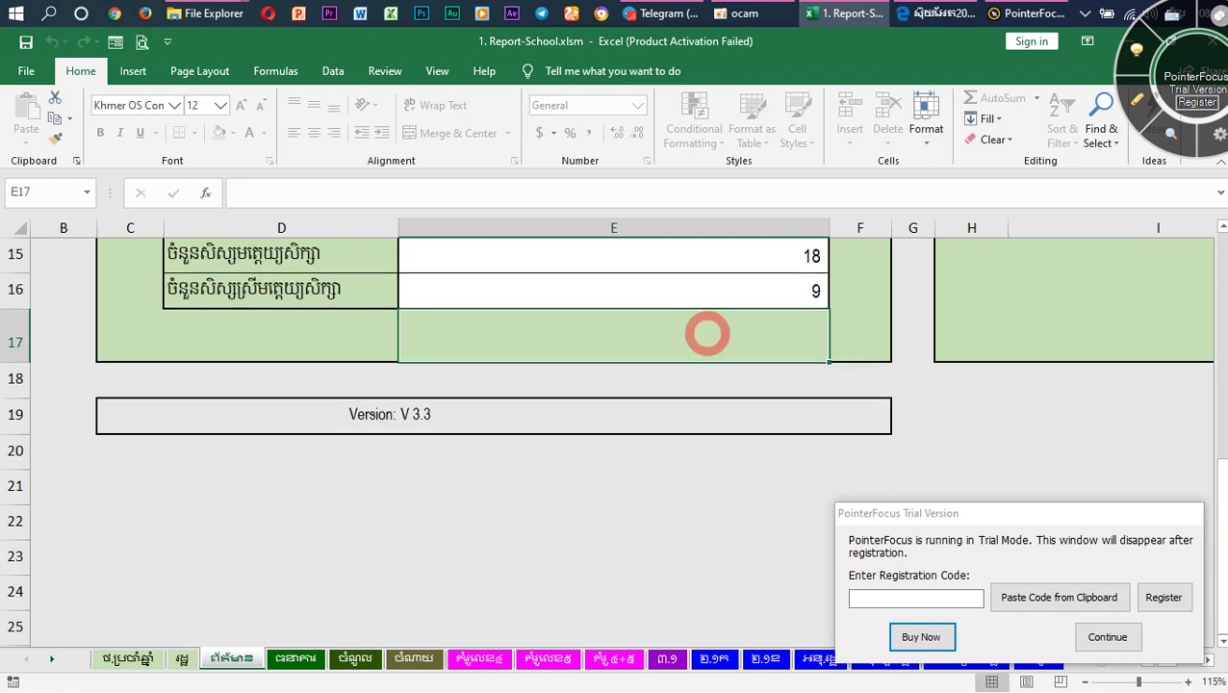
{"action": "scroll", "coordinate": [707, 333], "scroll_direction": "up", "scroll_amount": 5}
{"action": "scroll", "coordinate": [729, 340], "scroll_direction": "down", "scroll_amount": 2}
{"action": "scroll", "coordinate": [730, 340], "scroll_direction": "up", "scroll_amount": 2}
{"action": "scroll", "coordinate": [730, 340], "scroll_direction": "down", "scroll_amount": 2}
{"action": "scroll", "coordinate": [730, 340], "scroll_direction": "up", "scroll_amount": 2}
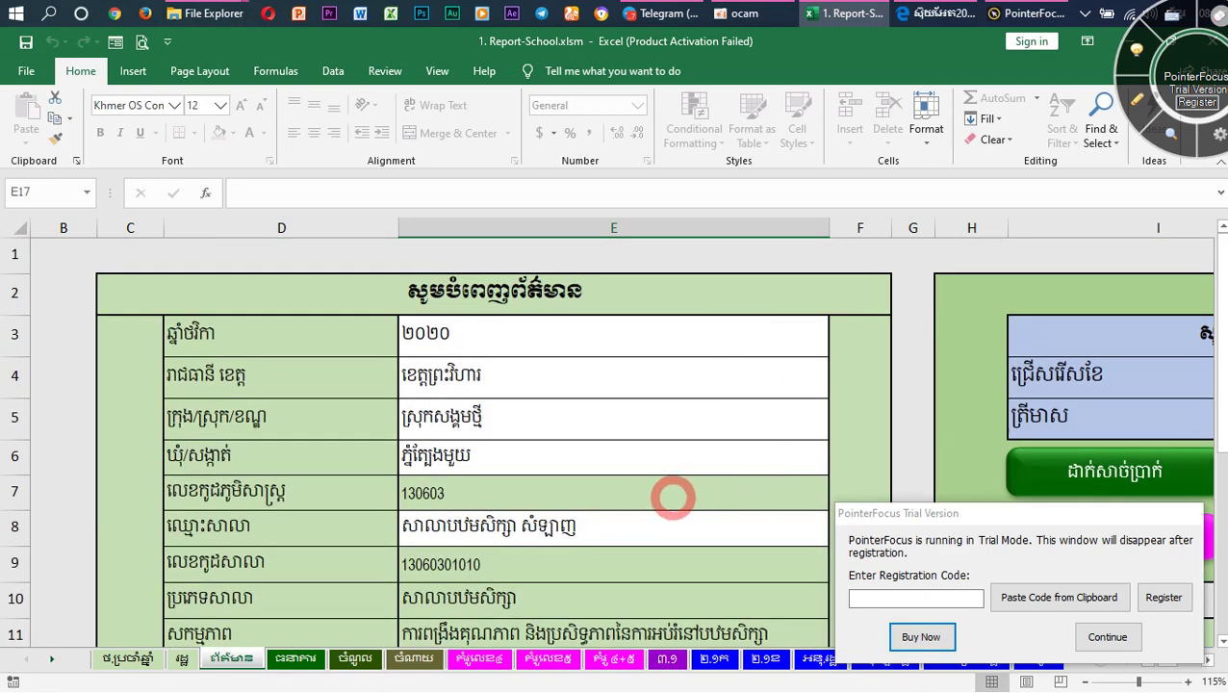
{"action": "scroll", "coordinate": [620, 472], "scroll_direction": "down", "scroll_amount": 4}
{"action": "scroll", "coordinate": [631, 463], "scroll_direction": "down", "scroll_amount": 1}
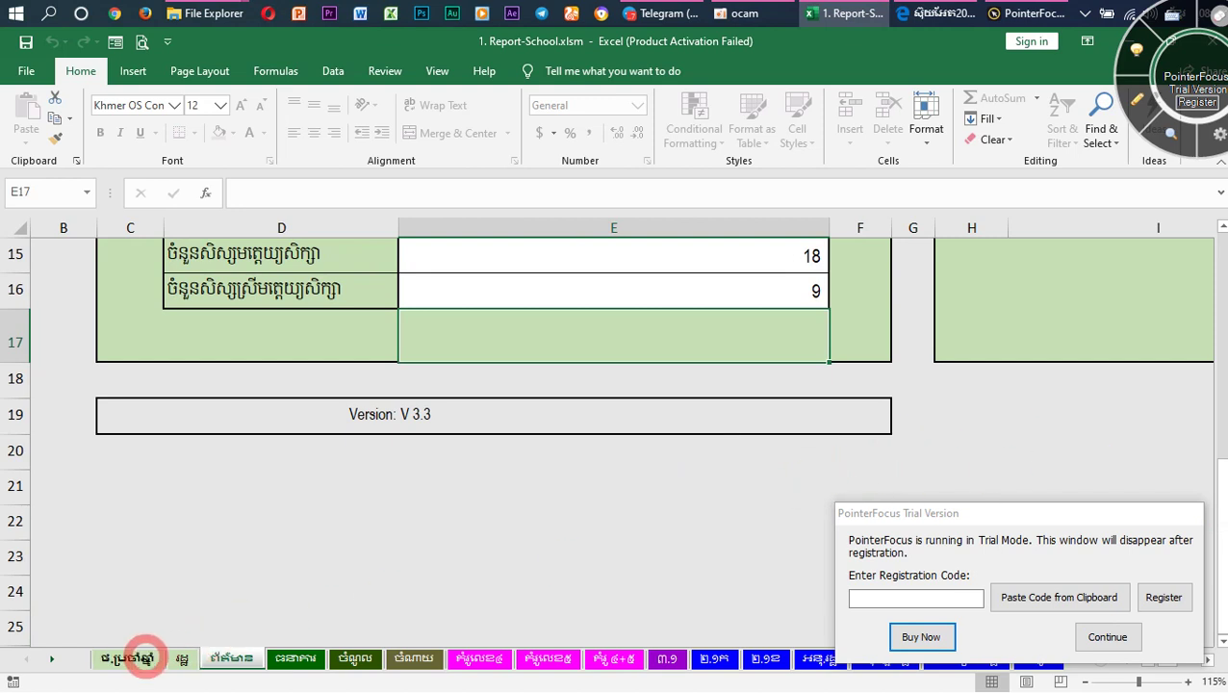
Go back to the ផ.ប្រចាំឆ្នាំ sheet, dismiss the PointerFocus trial notice and examine the preschool, primary and total column groups.
{"action": "left_click", "coordinate": [143, 658]}
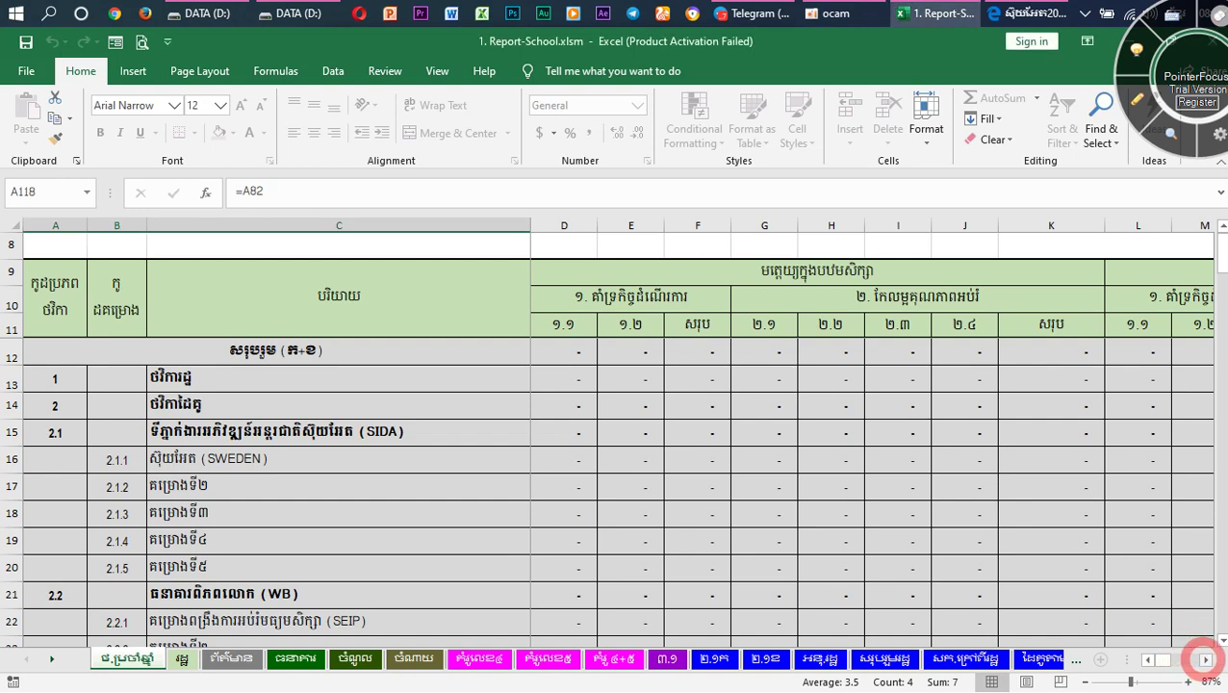
{"action": "mouse_move", "coordinate": [1163, 660]}
{"action": "left_mouse_down"}
{"action": "mouse_move", "coordinate": [1202, 657]}
{"action": "mouse_move", "coordinate": [1175, 659]}
{"action": "left_mouse_up"}
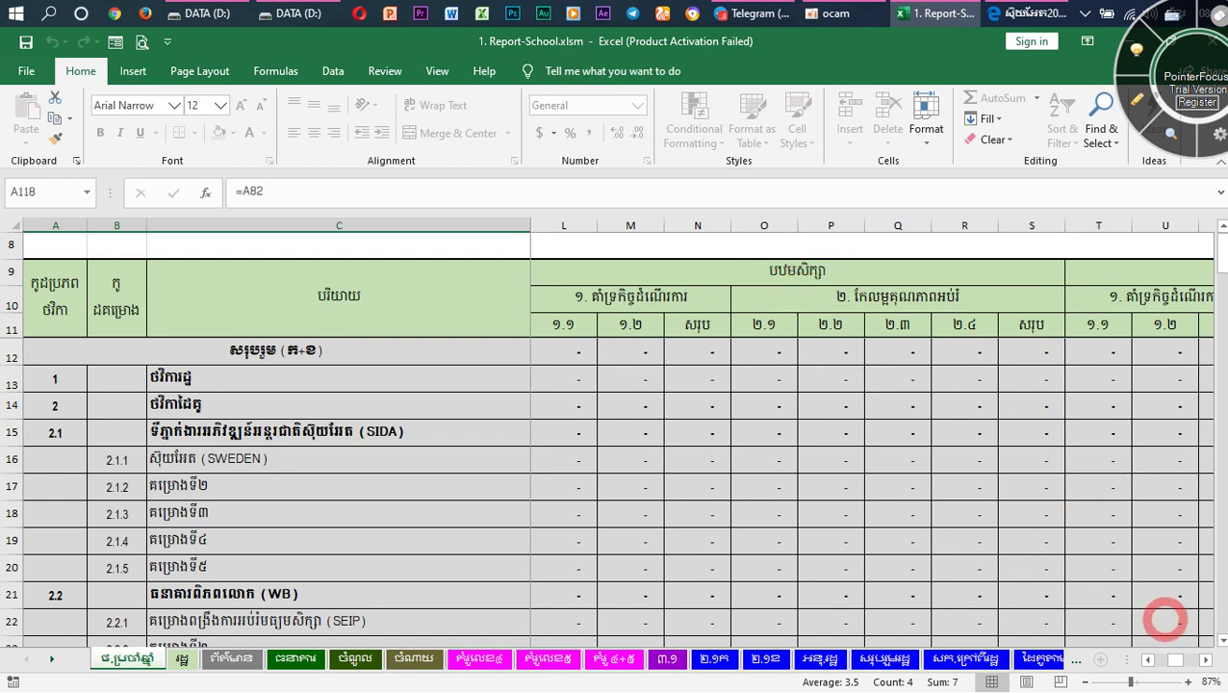
{"action": "left_click_drag", "start_coordinate": [1179, 660], "coordinate": [1141, 662]}
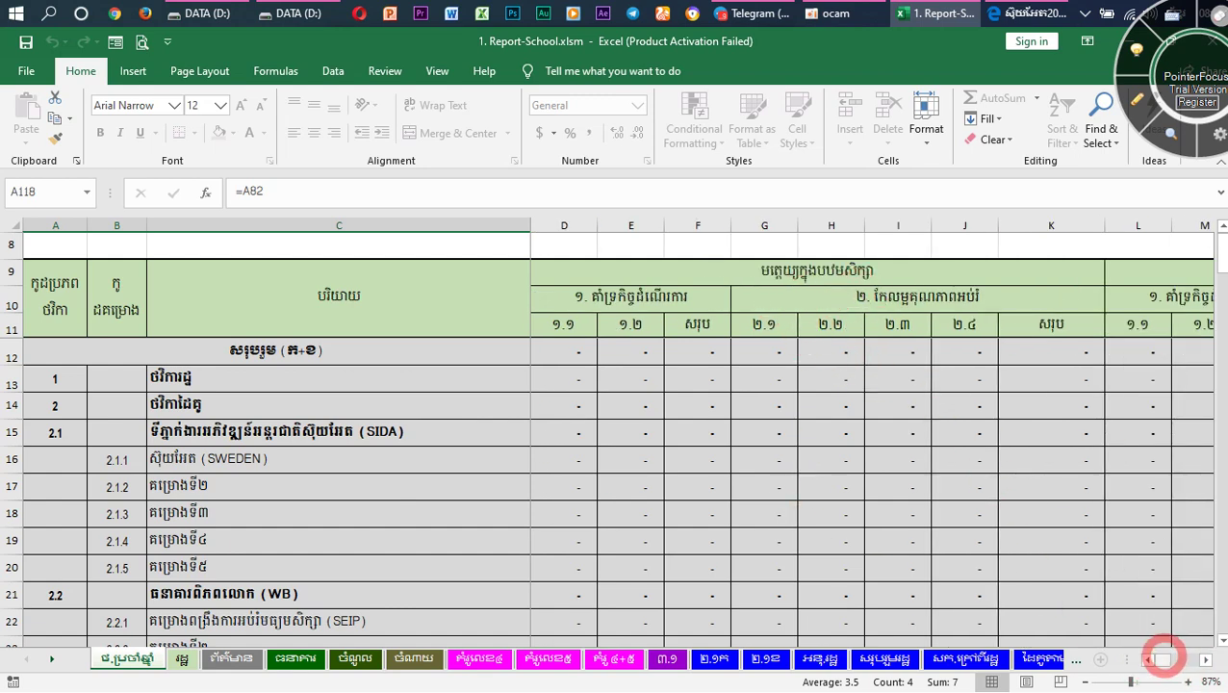
{"action": "left_click_drag", "start_coordinate": [1165, 658], "coordinate": [1196, 658]}
{"action": "left_click", "coordinate": [1108, 637]}
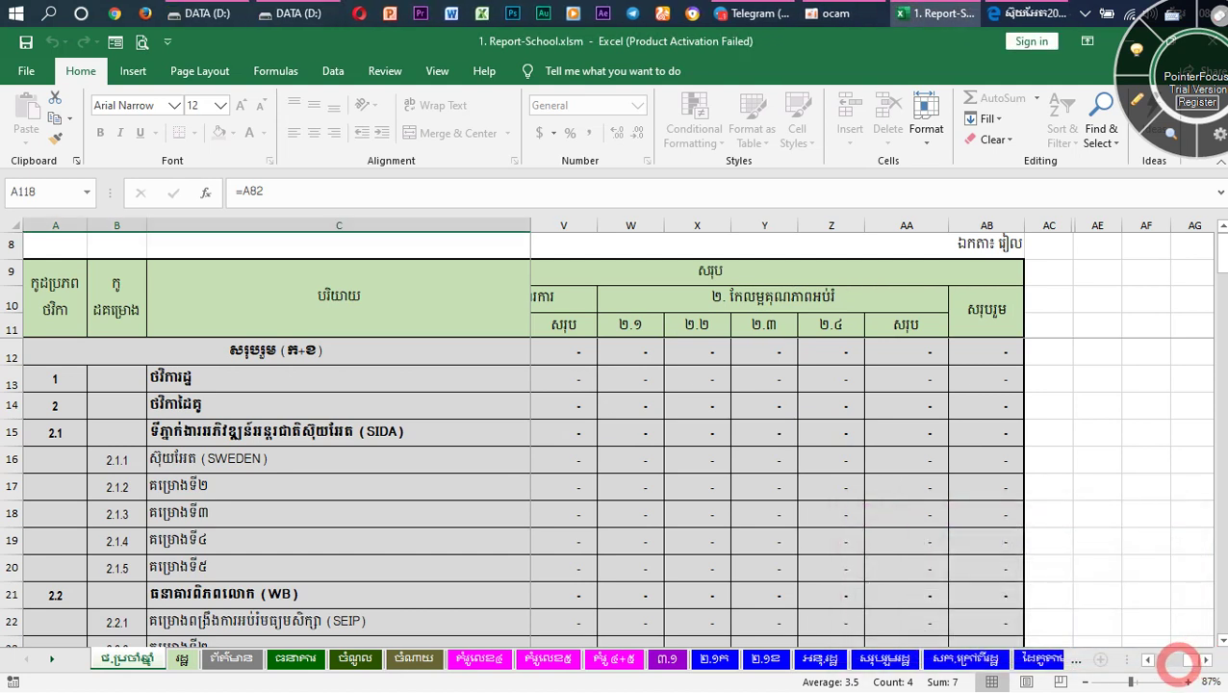
{"action": "left_click_drag", "start_coordinate": [1190, 660], "coordinate": [1137, 659]}
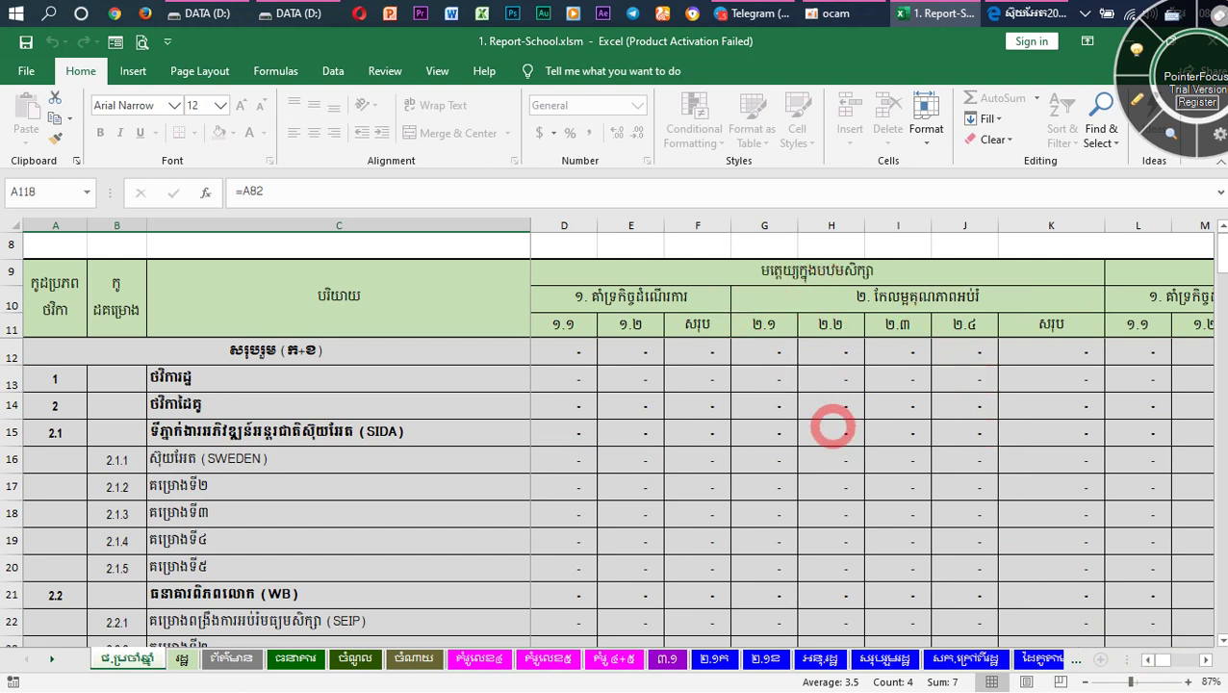
Enter 100800 as the preschool 2.2 amount in the SWEDEN row (2.1.1) of the 2020 annual budget section.
{"action": "scroll", "coordinate": [873, 495], "scroll_direction": "down", "scroll_amount": 5}
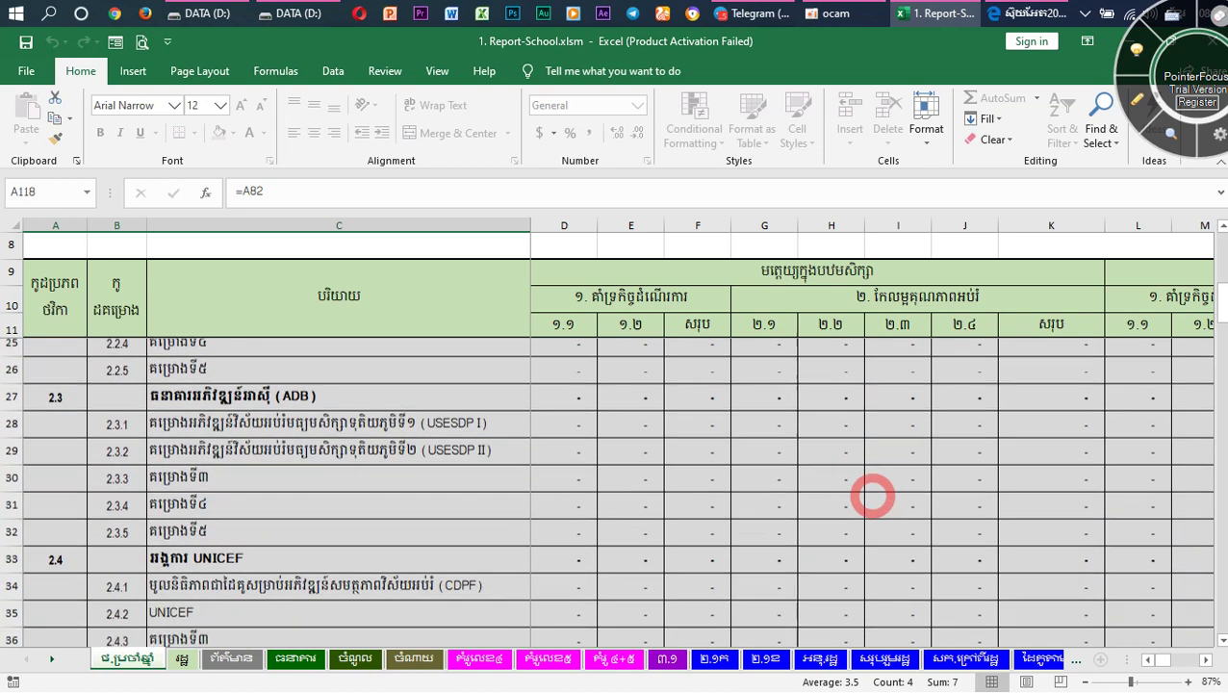
{"action": "scroll", "coordinate": [874, 495], "scroll_direction": "down", "scroll_amount": 7}
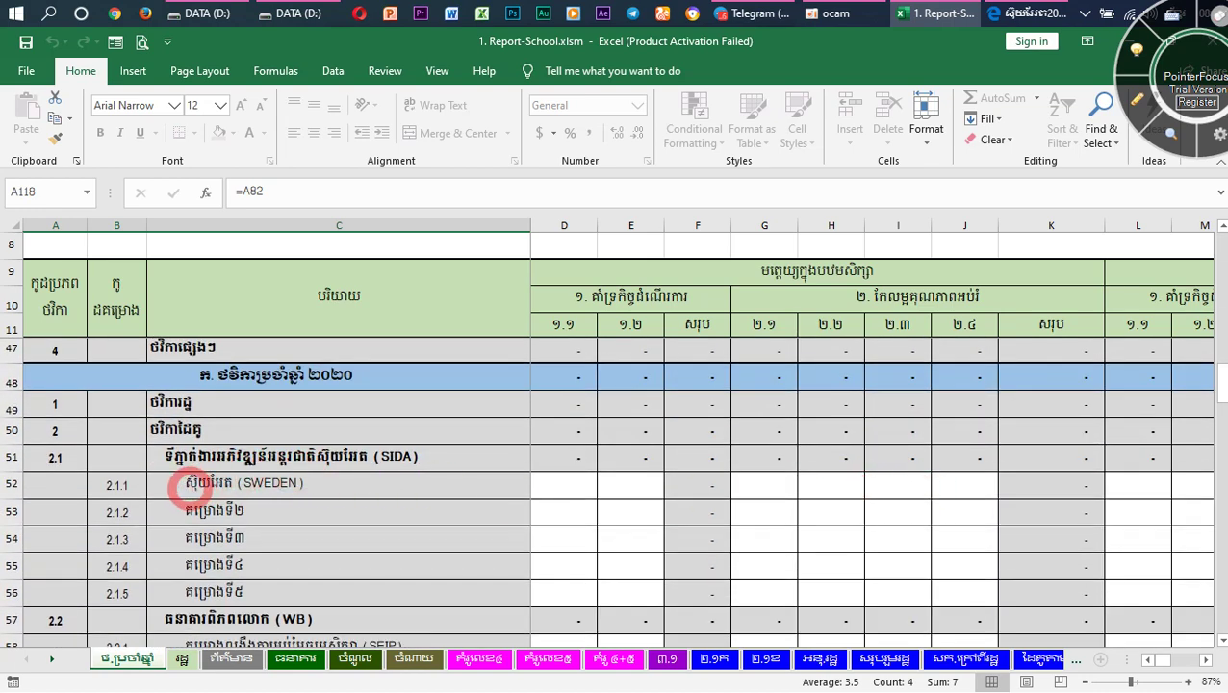
{"action": "left_click", "coordinate": [834, 483]}
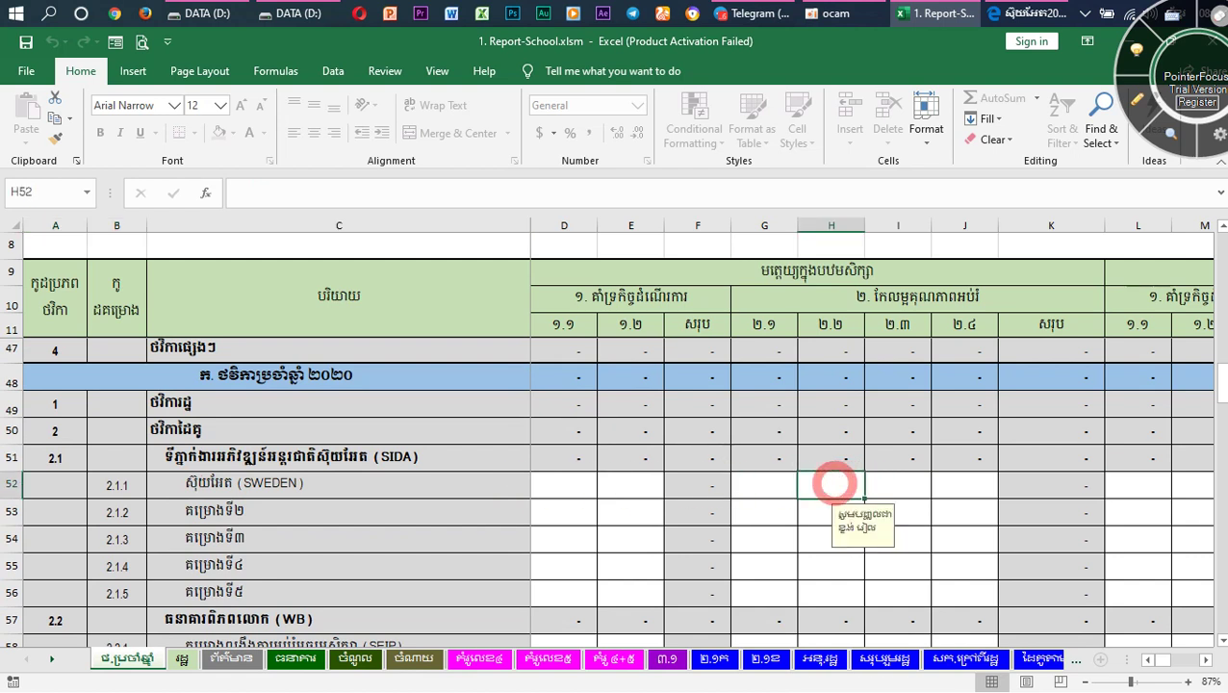
{"action": "type", "text": "100800"}
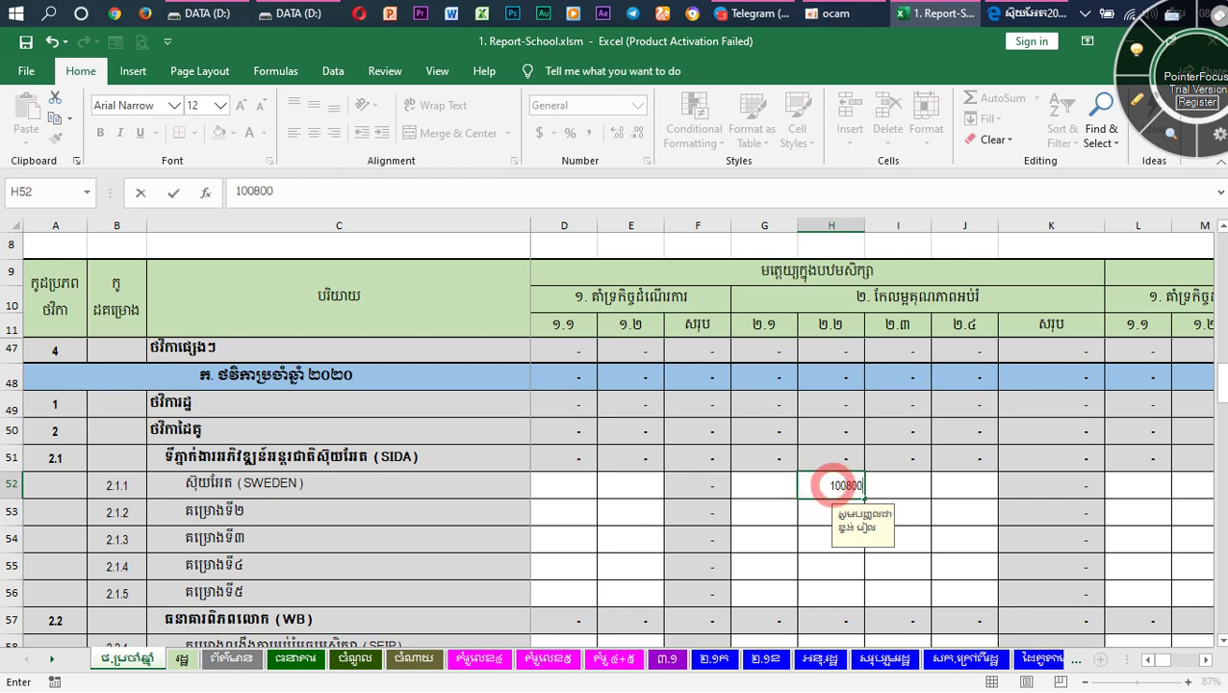
{"action": "left_click", "coordinate": [905, 494]}
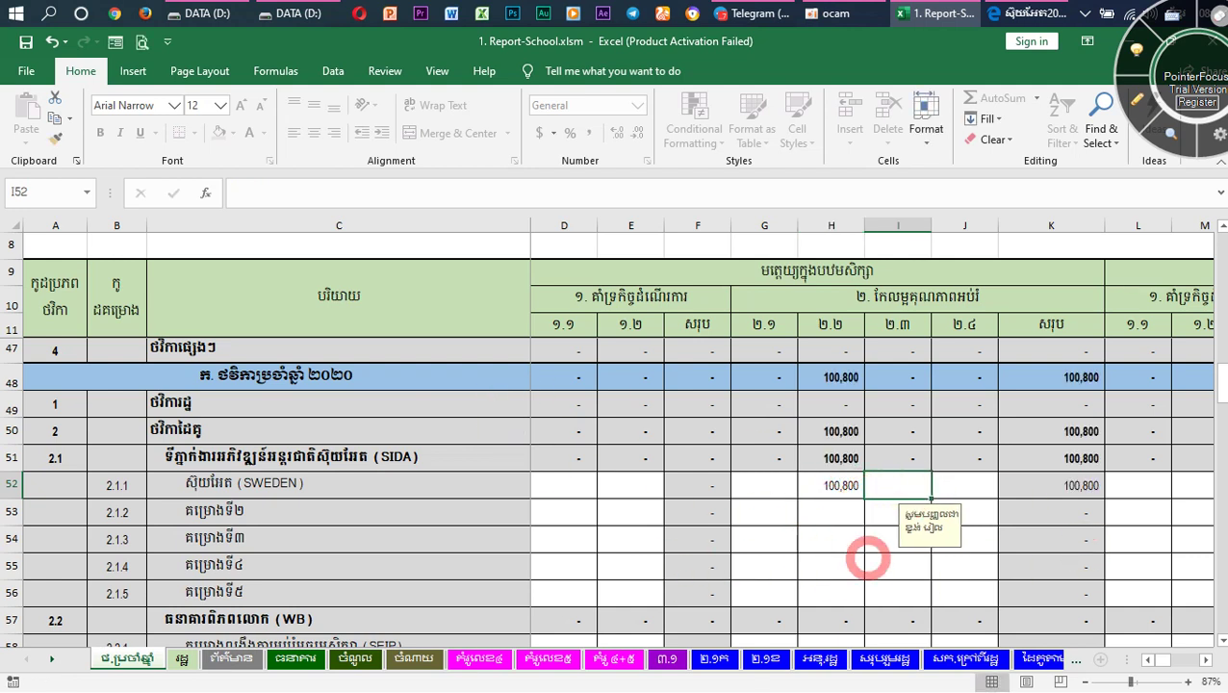
Check the school's allocation in the scanned Swedish budget PDF and enter 520000 as the primary school 2.1 amount in the SWEDEN row.
{"action": "left_click", "coordinate": [1205, 660]}
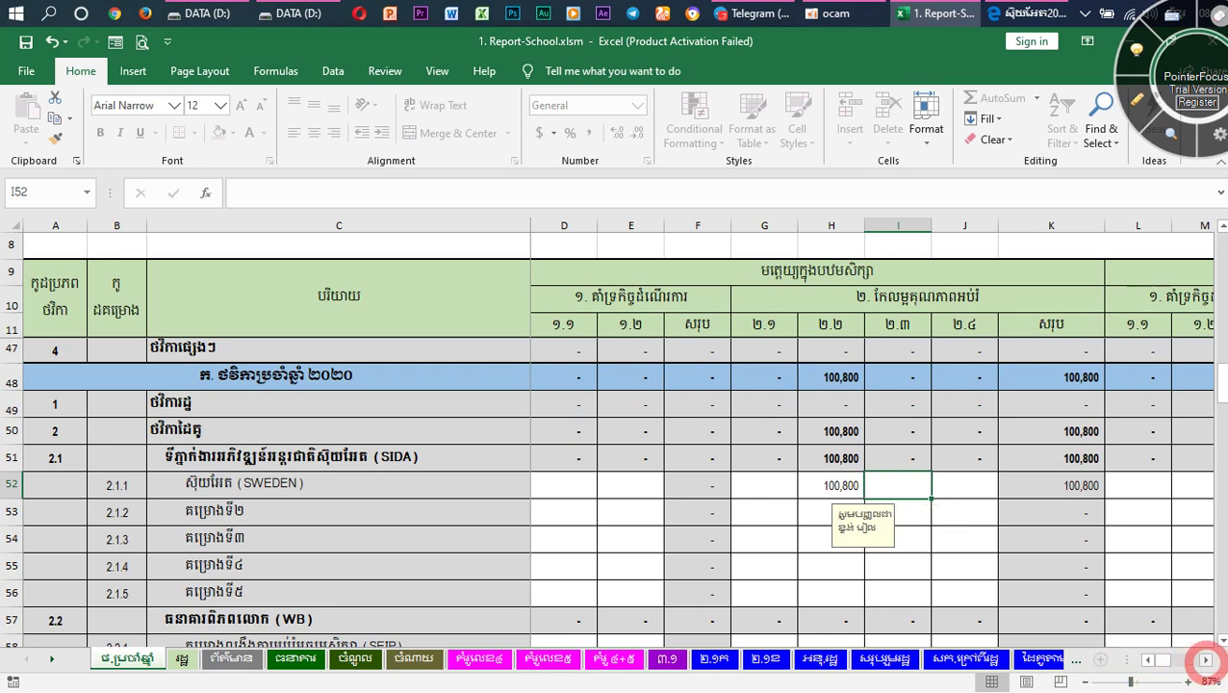
{"action": "left_click", "coordinate": [1206, 661]}
{"action": "left_click", "coordinate": [1205, 660]}
{"action": "left_click", "coordinate": [1205, 660]}
{"action": "left_click", "coordinate": [1205, 660]}
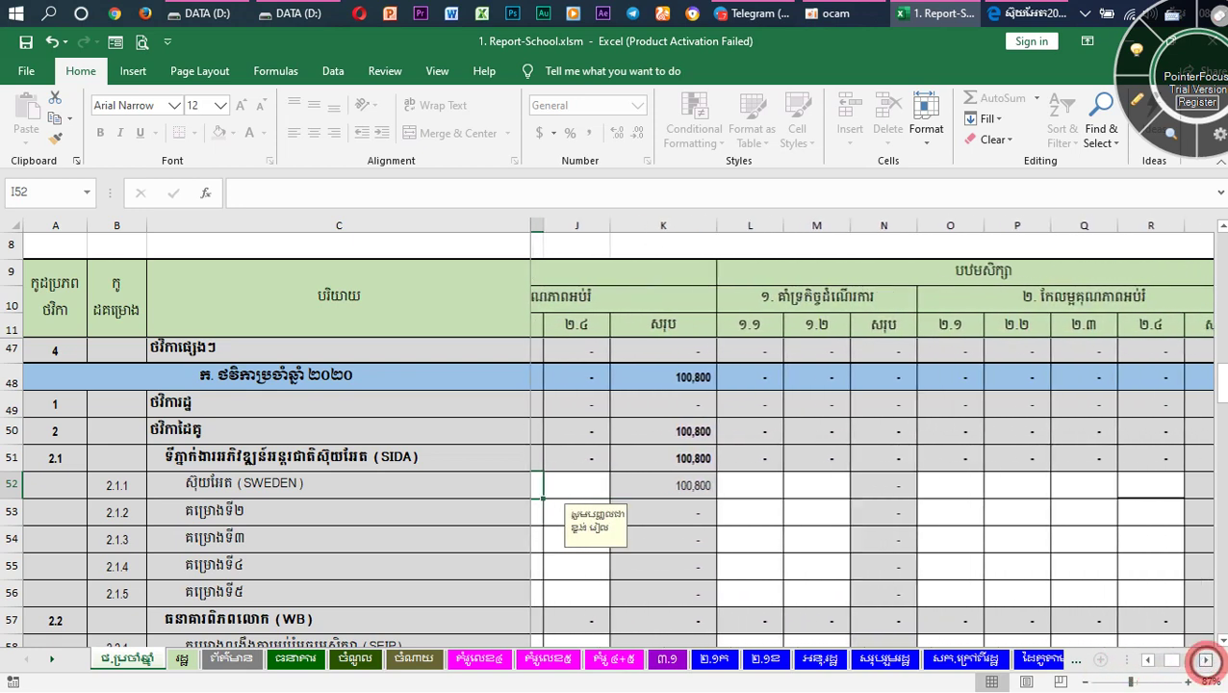
{"action": "left_click", "coordinate": [1203, 661]}
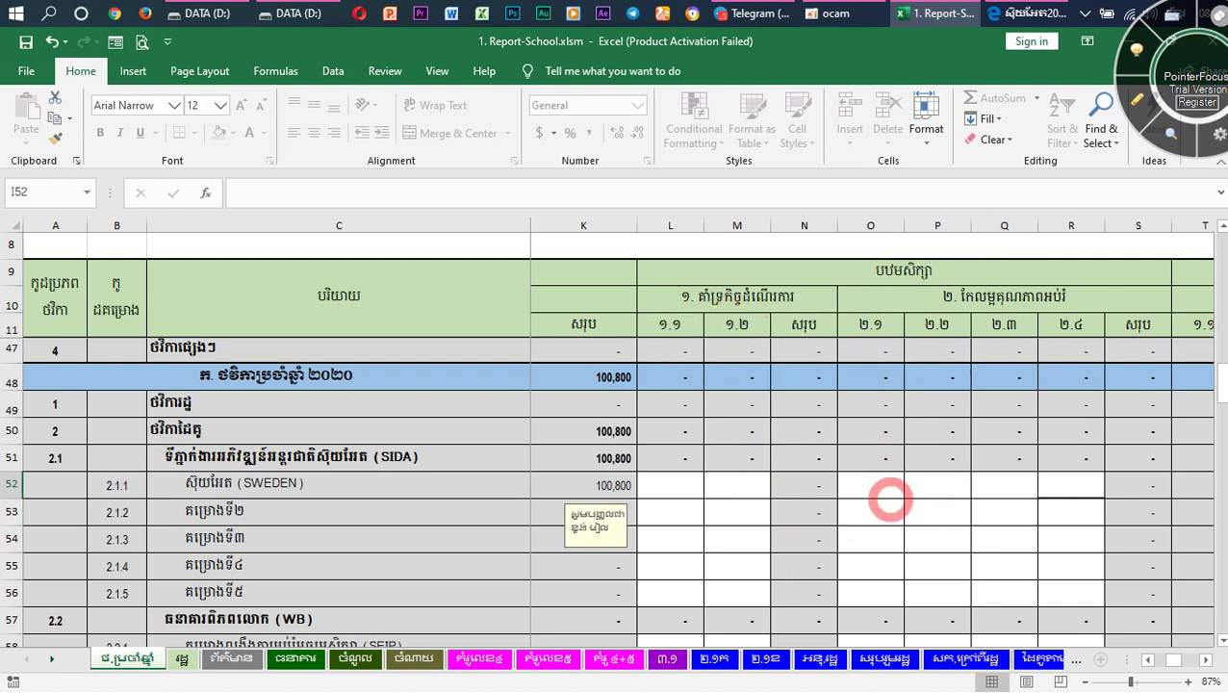
{"action": "left_click", "coordinate": [870, 486]}
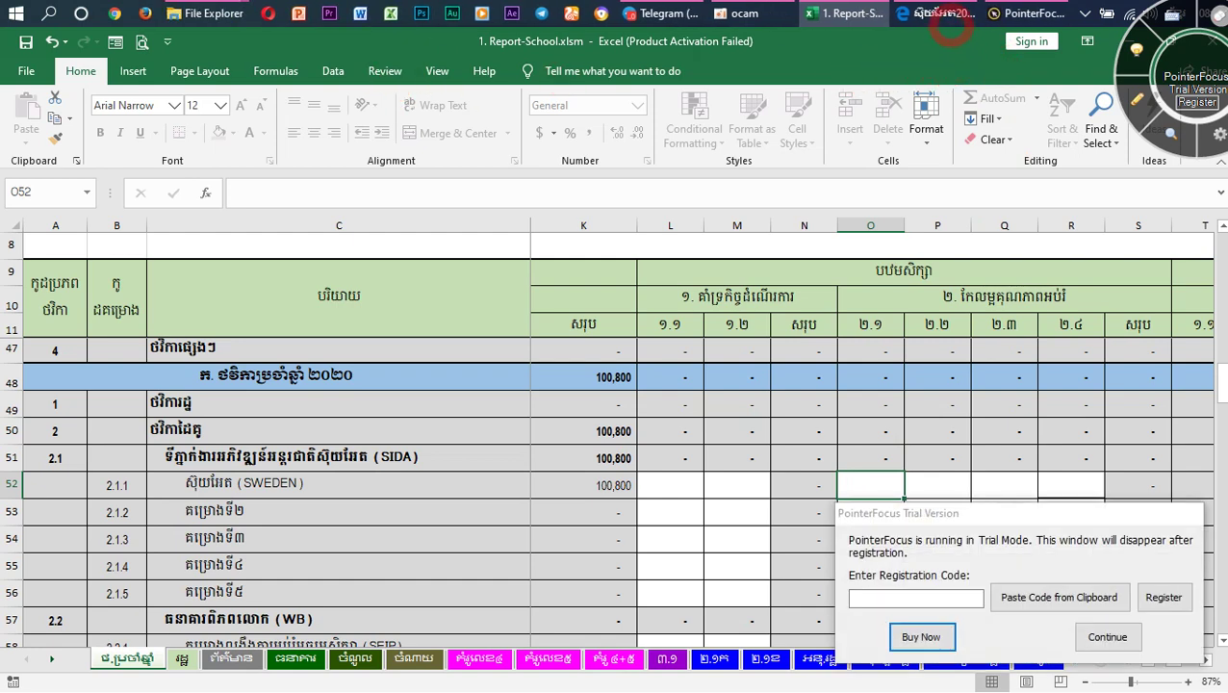
{"action": "left_click", "coordinate": [934, 13]}
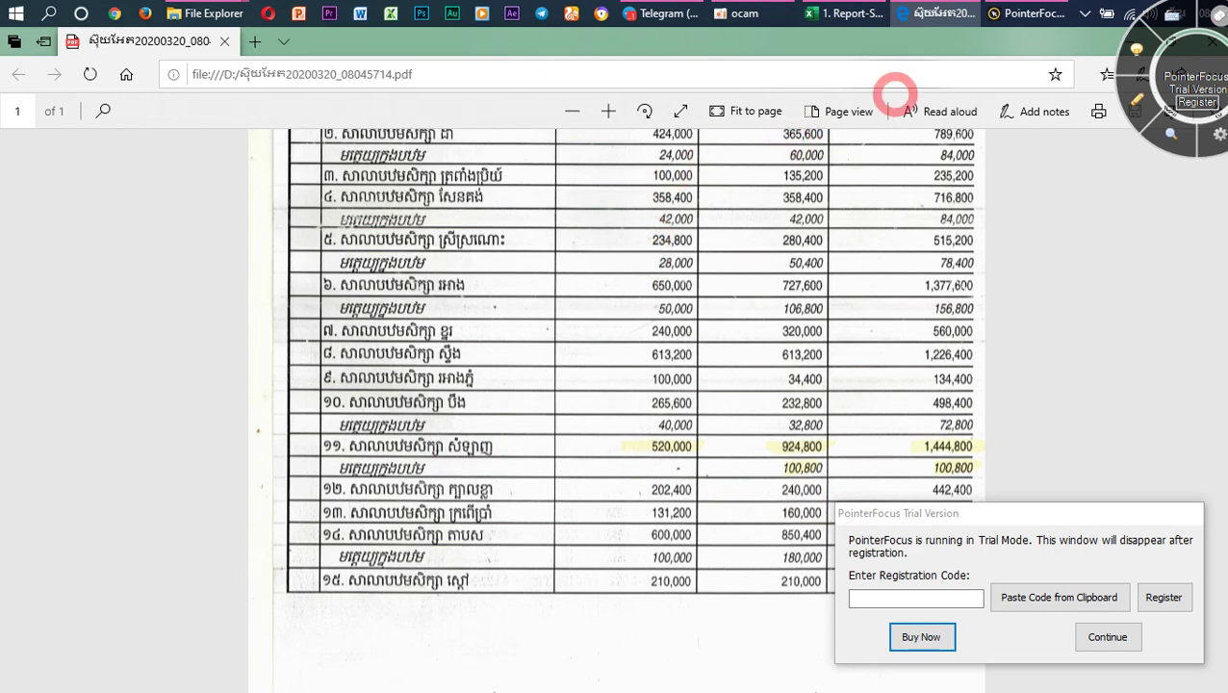
{"action": "left_click", "coordinate": [847, 13]}
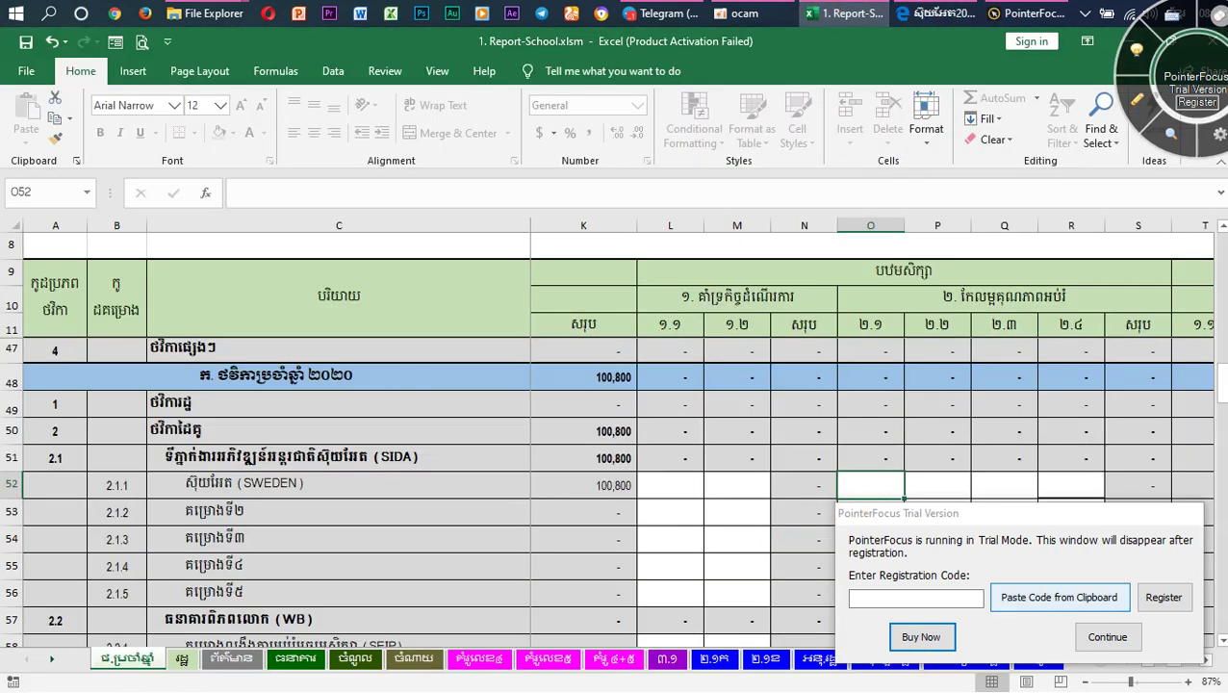
{"action": "left_click", "coordinate": [1107, 636]}
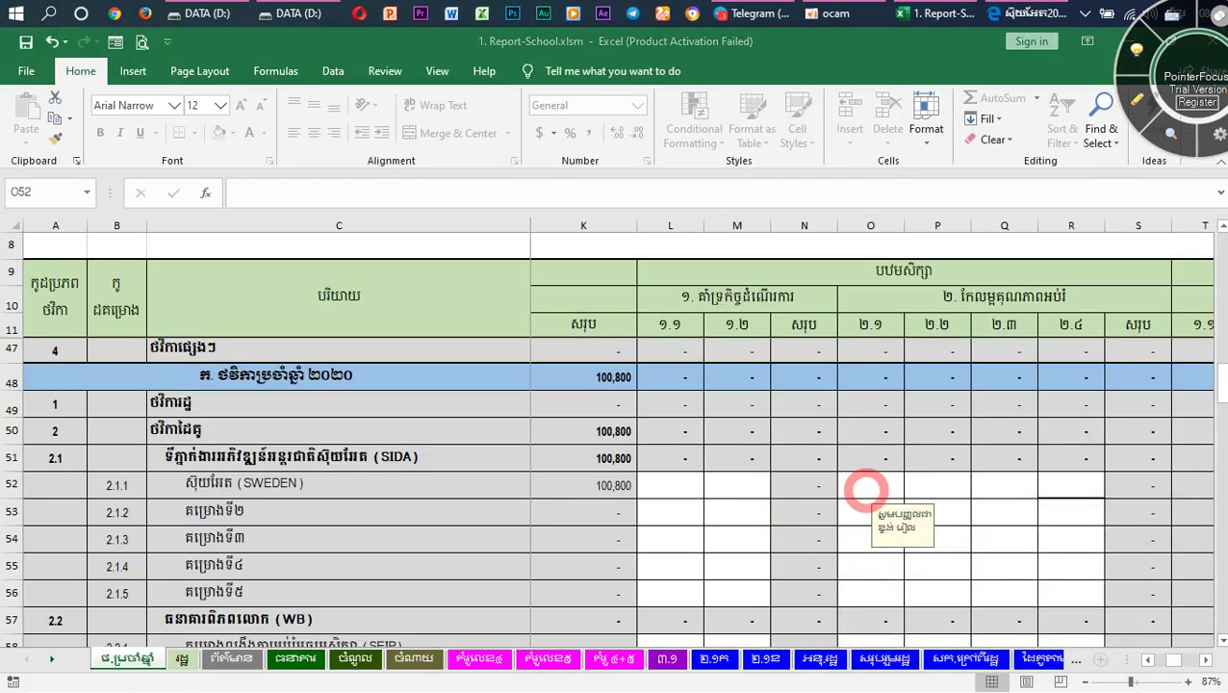
{"action": "left_click", "coordinate": [868, 489]}
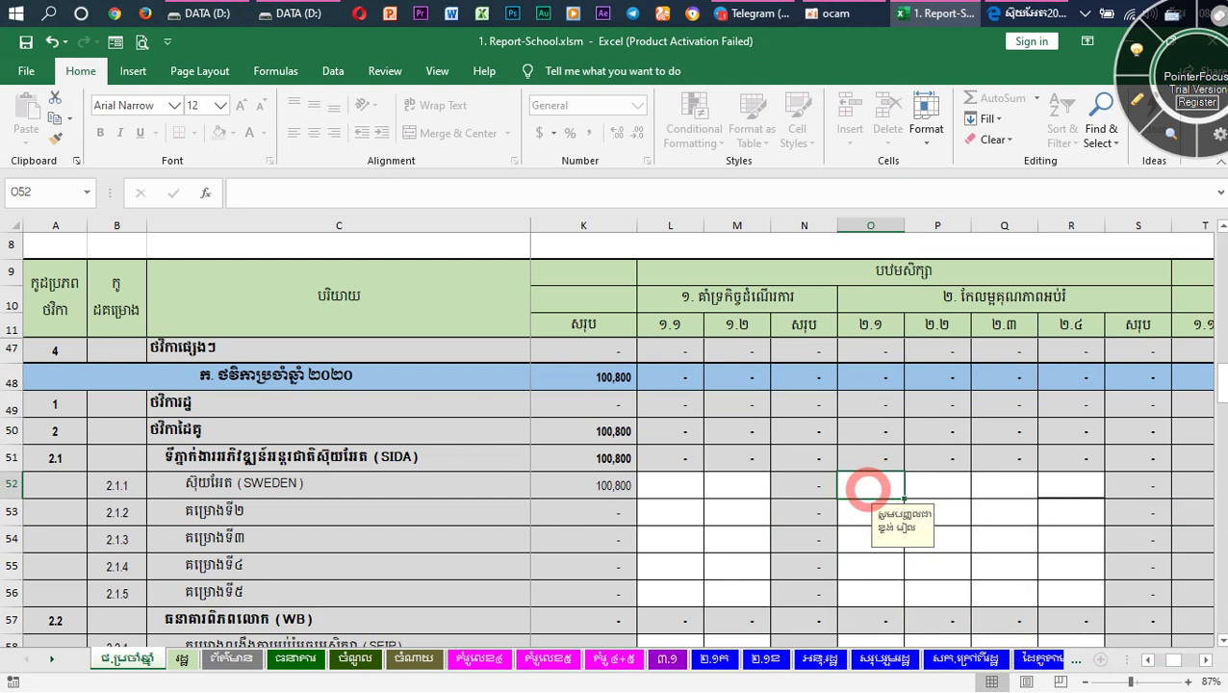
{"action": "type", "text": "52000"}
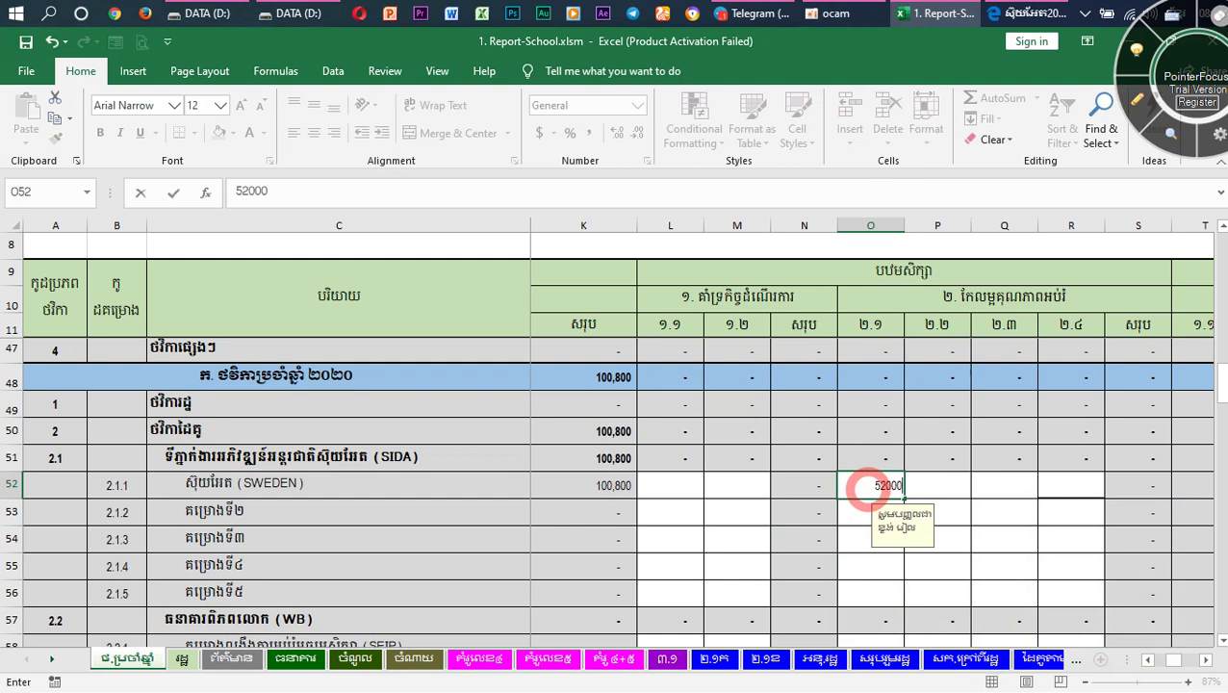
{"action": "type", "text": "20,000"}
{"action": "left_click", "coordinate": [948, 486]}
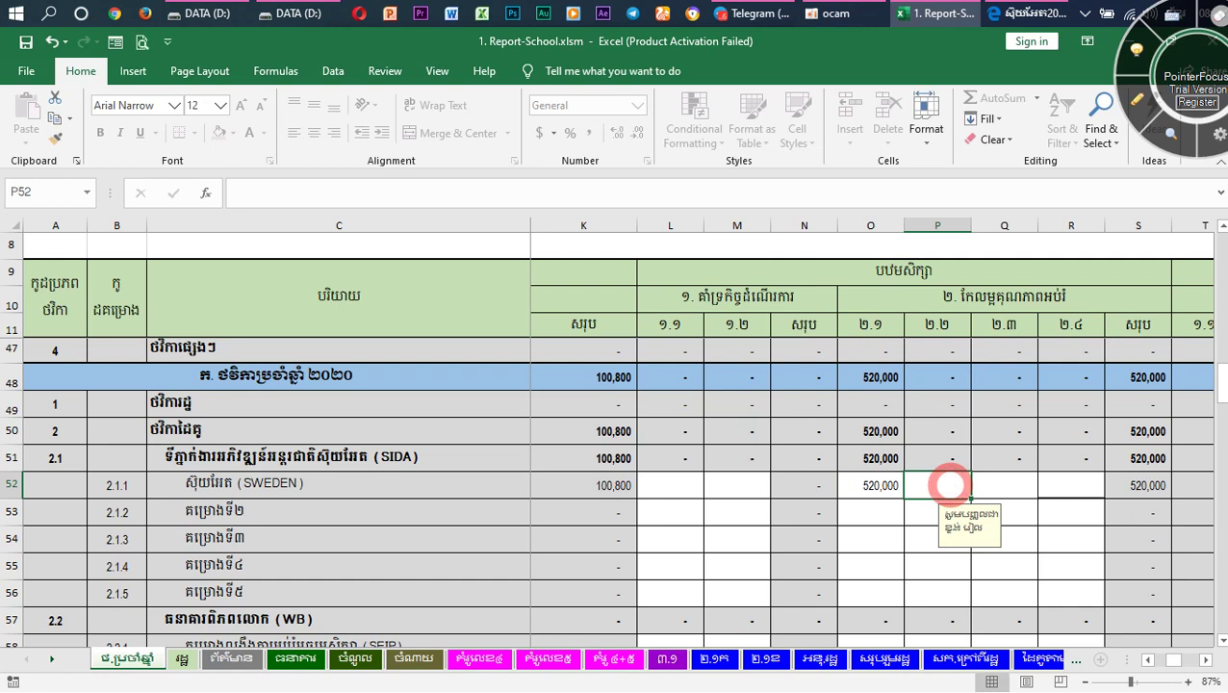
Recheck the allocation PDF, dismiss the PointerFocus trial notice, and enter 824000 as the primary school 2.2 amount in the SWEDEN row.
{"action": "mouse_move", "coordinate": [946, 12]}
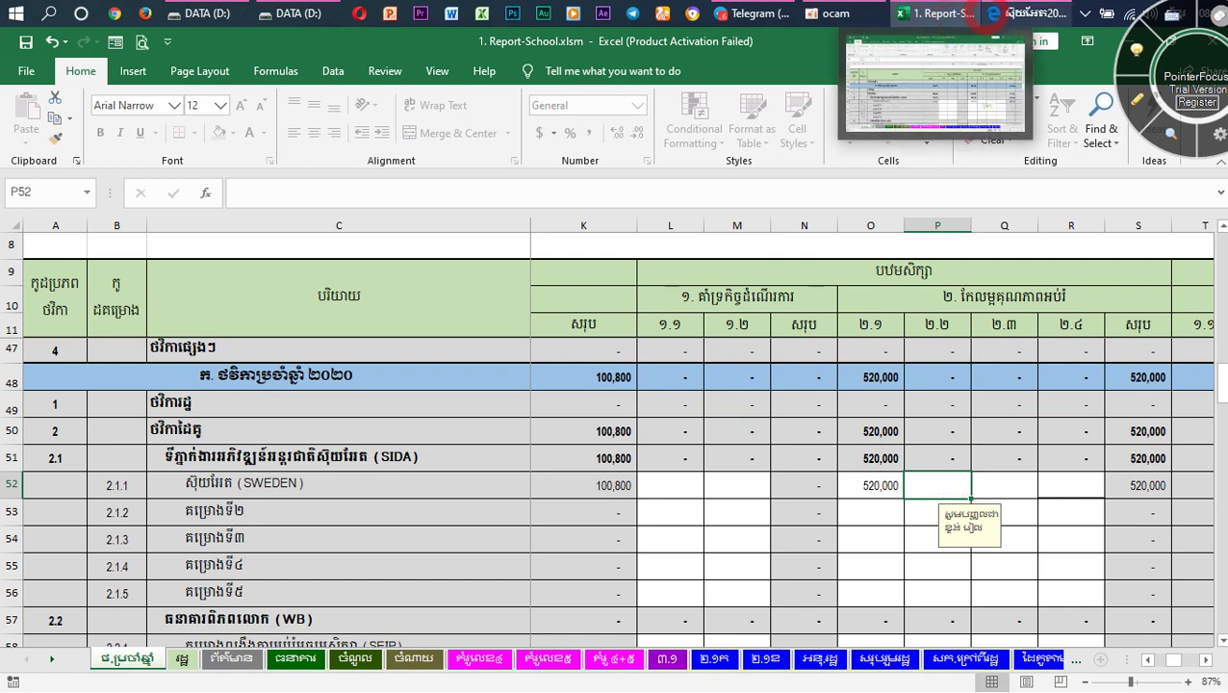
{"action": "left_click", "coordinate": [1006, 14]}
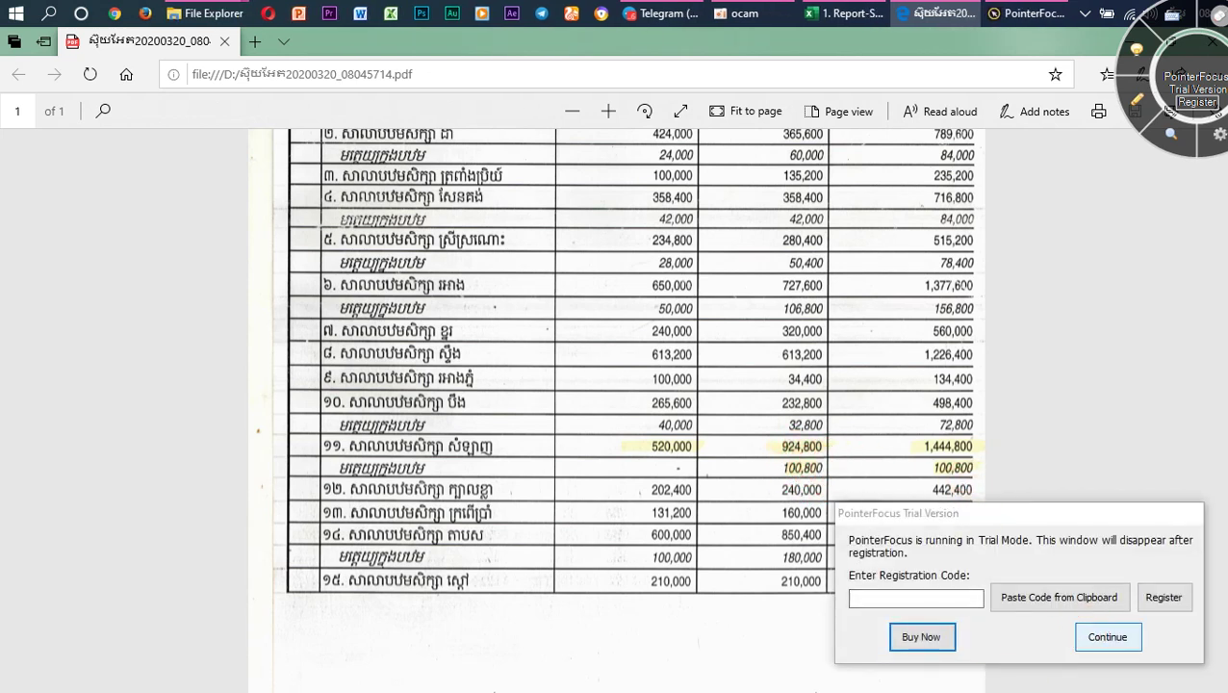
{"action": "left_click", "coordinate": [1107, 638]}
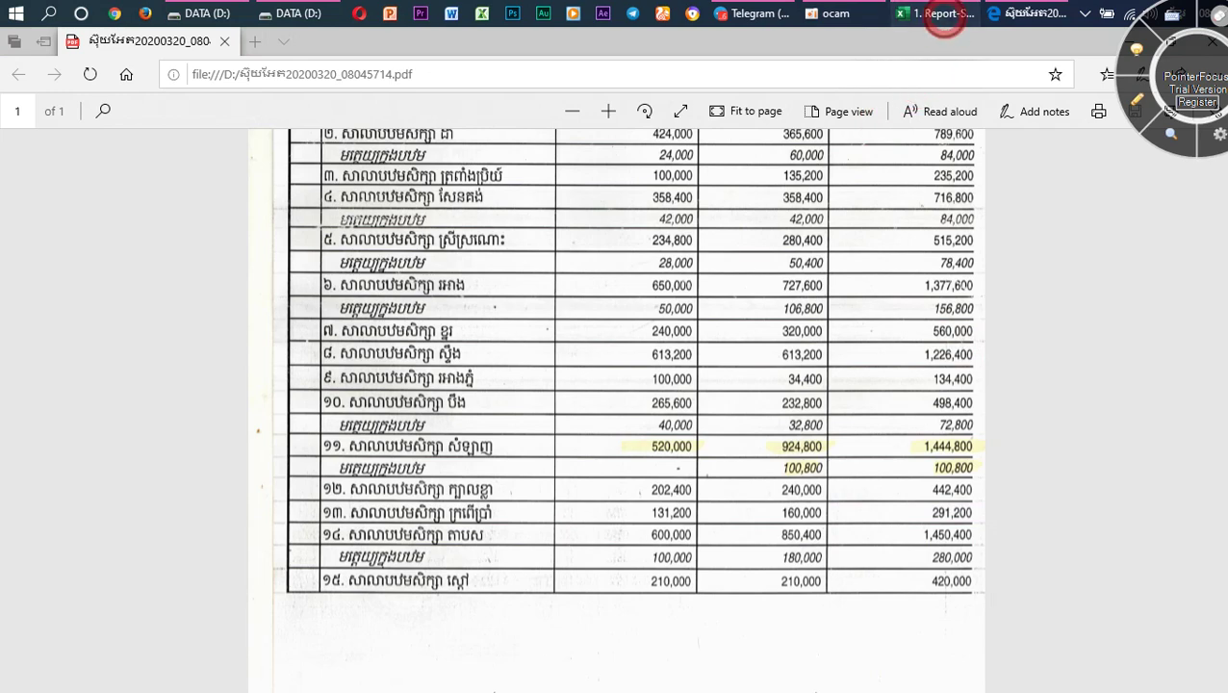
{"action": "left_click", "coordinate": [866, 14]}
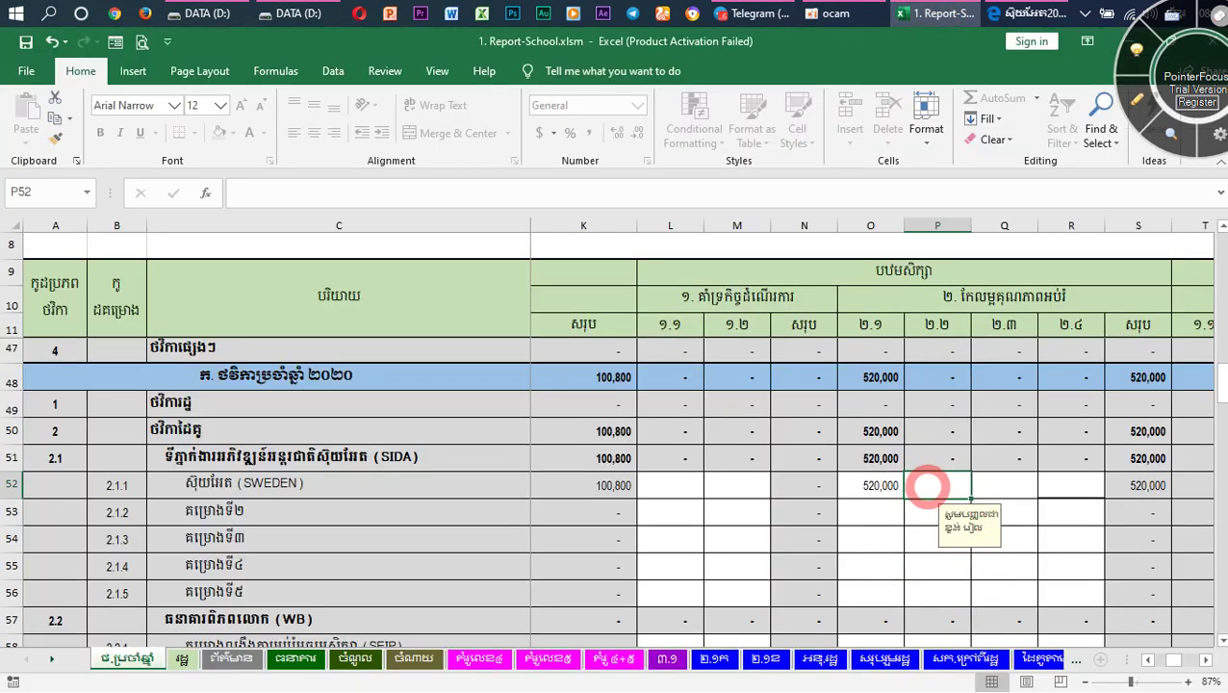
{"action": "type", "text": "8"}
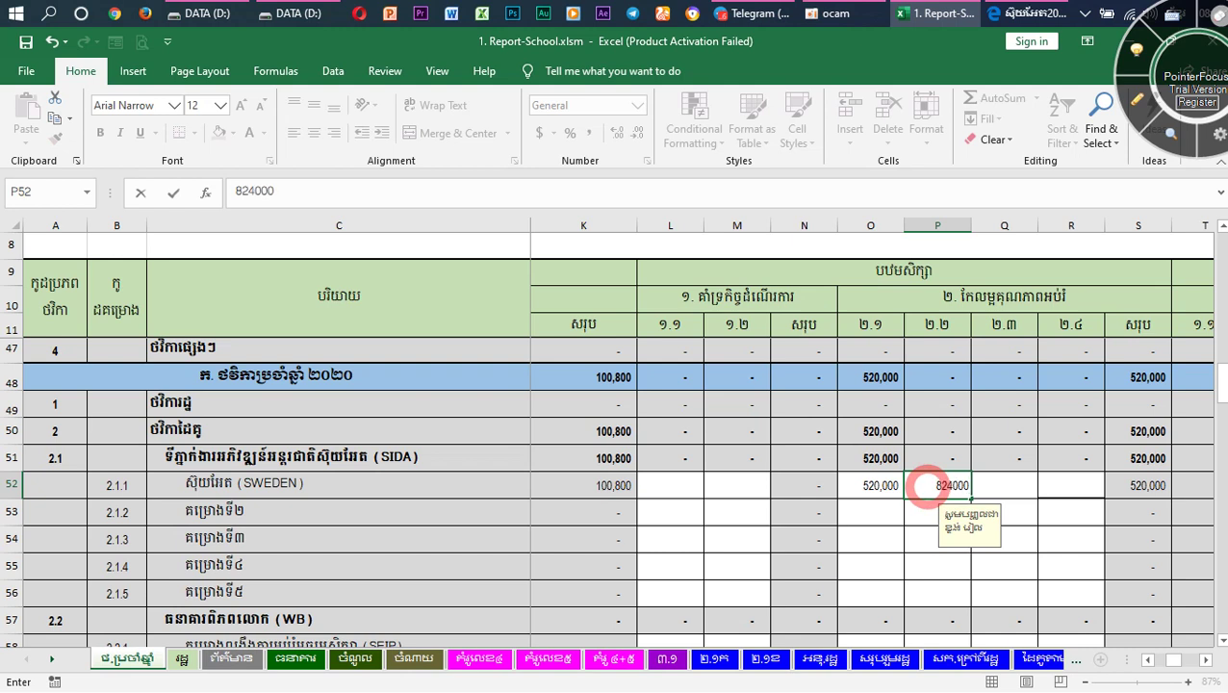
{"action": "type", "text": "24000"}
{"action": "left_click", "coordinate": [1048, 492]}
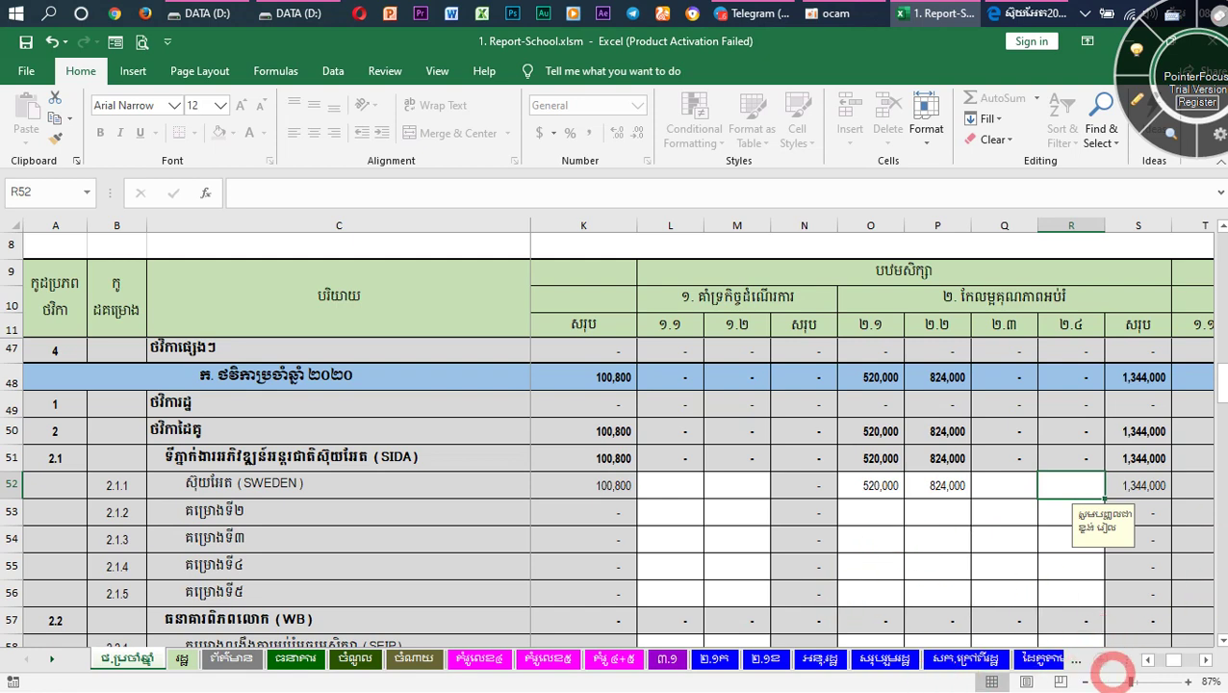
Compare the SWEDEN row's combined total columns with the school's highlighted figures in the allocation PDF and close the PDF.
{"action": "left_click_drag", "start_coordinate": [1174, 660], "coordinate": [1182, 657]}
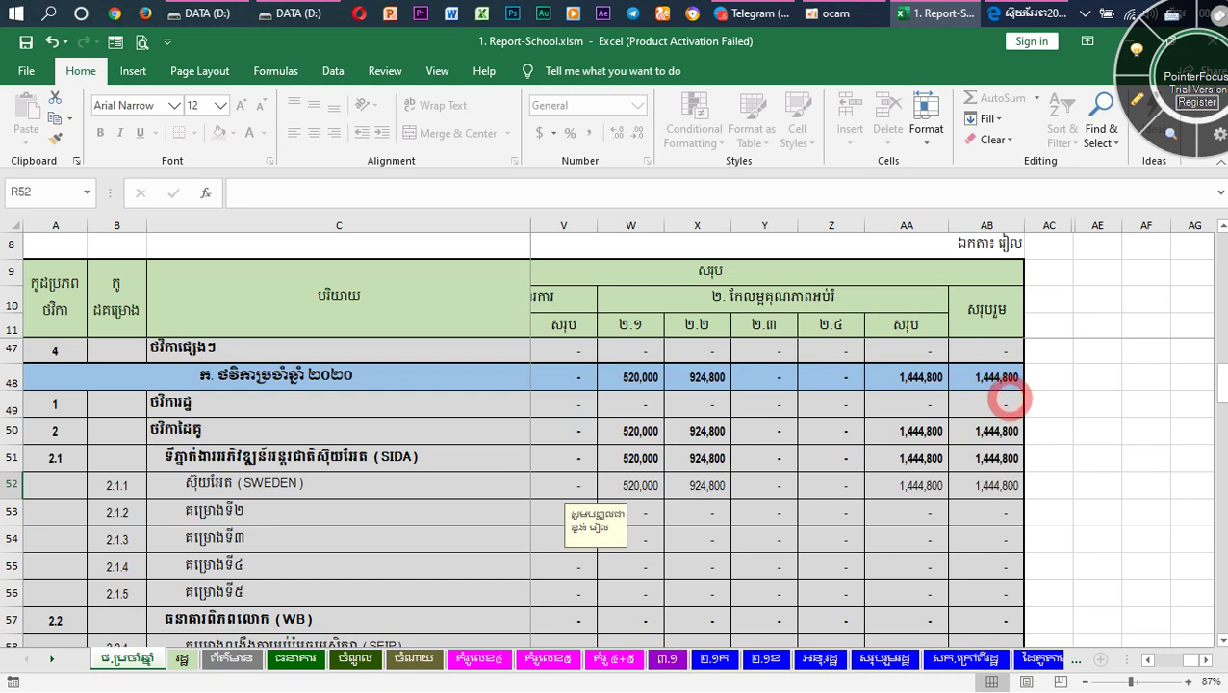
{"action": "left_click", "coordinate": [1026, 15]}
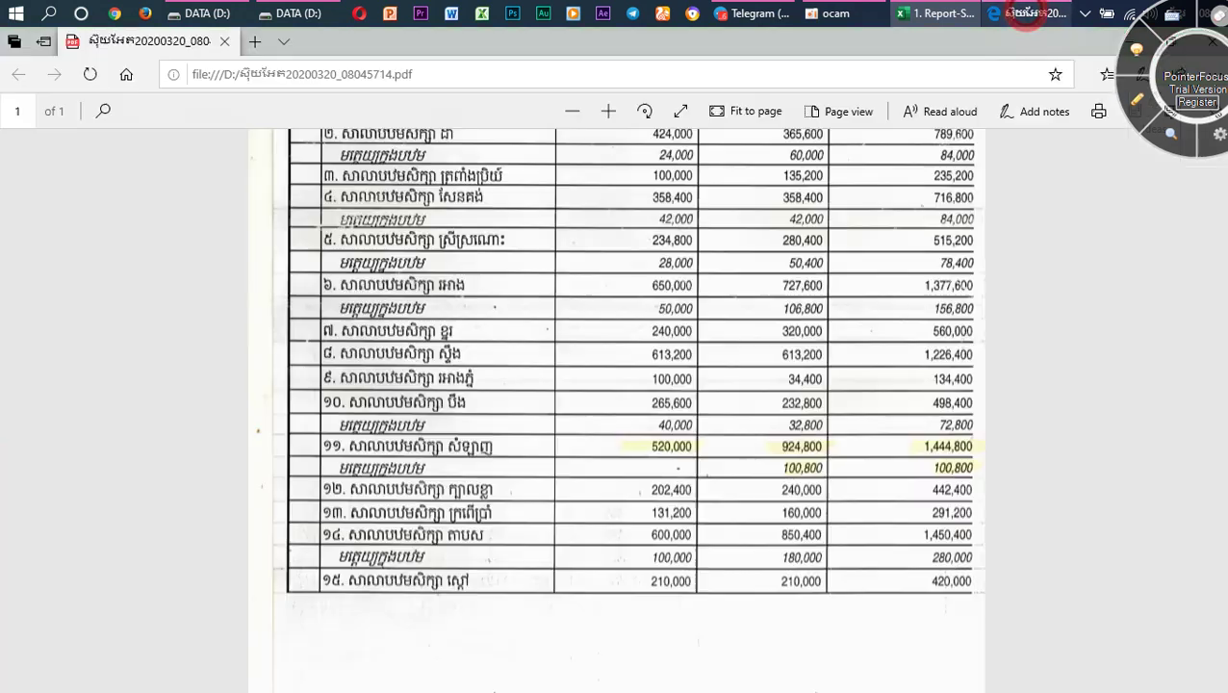
{"action": "scroll", "coordinate": [928, 452], "scroll_direction": "up", "scroll_amount": 3}
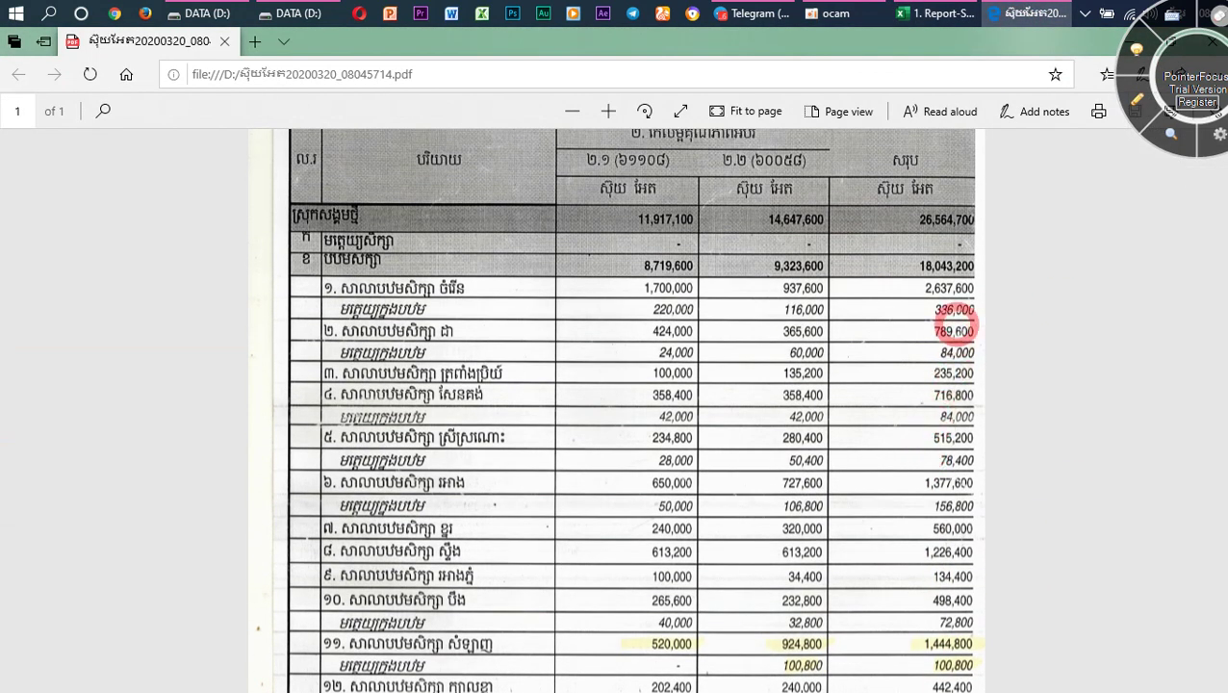
{"action": "scroll", "coordinate": [992, 483], "scroll_direction": "down", "scroll_amount": 3}
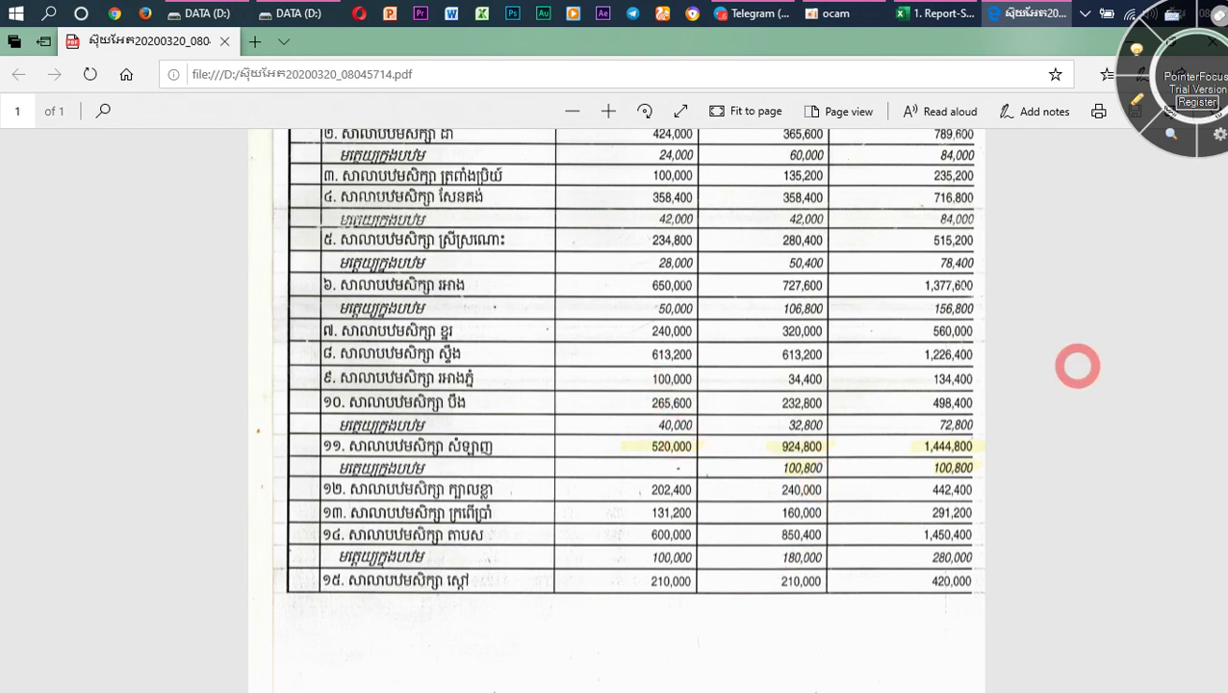
{"action": "scroll", "coordinate": [1075, 364], "scroll_direction": "up", "scroll_amount": 5}
{"action": "left_click_drag", "start_coordinate": [1203, 19], "coordinate": [1215, 589]}
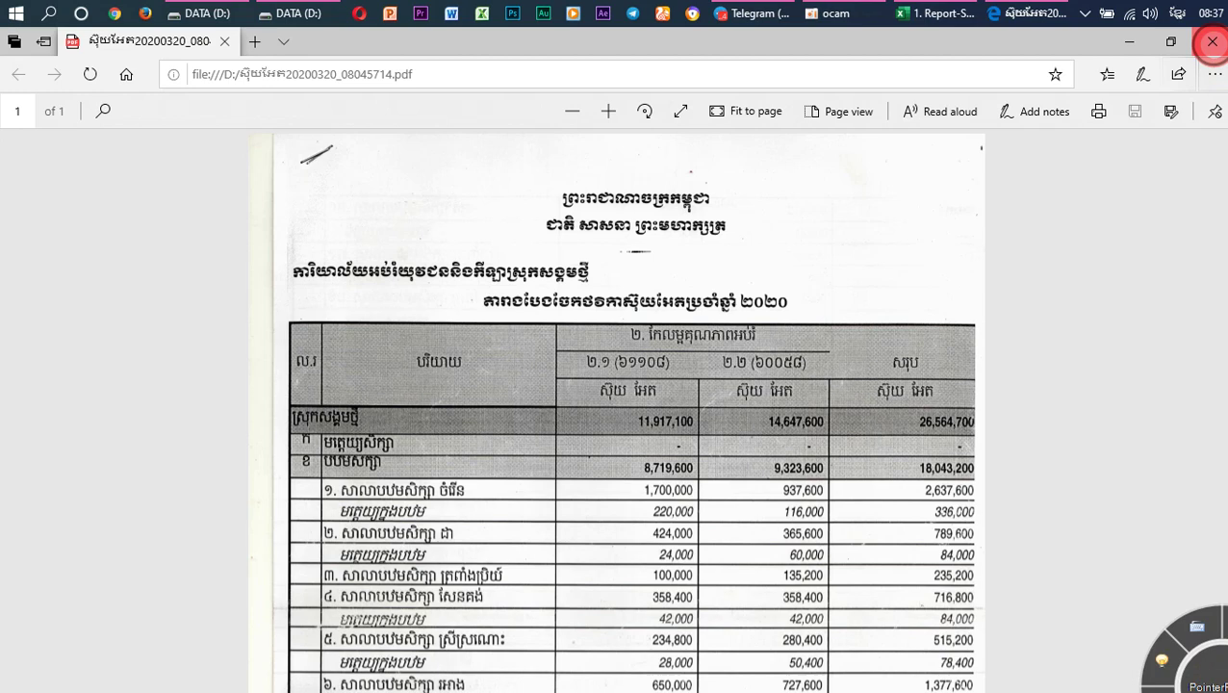
{"action": "left_click", "coordinate": [1212, 42]}
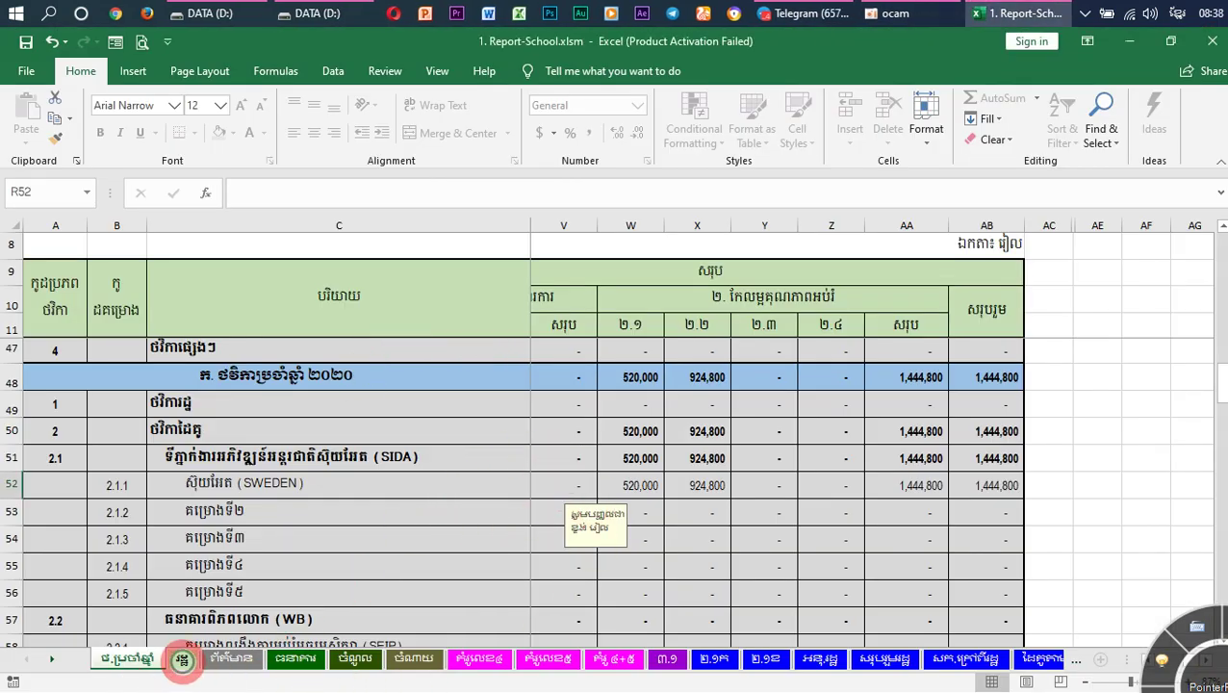
Open the រដ្ឋ sheet and examine its operating support and education quality lines for preschool and primary.
{"action": "left_click", "coordinate": [181, 658]}
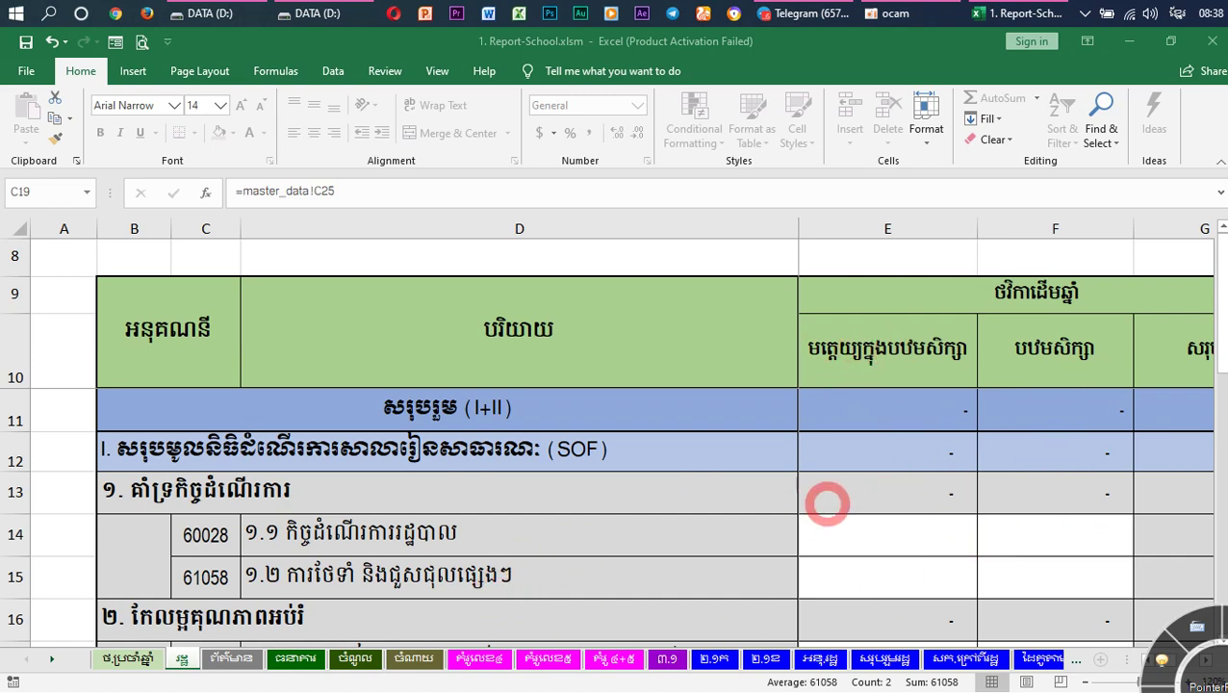
{"action": "scroll", "coordinate": [829, 498], "scroll_direction": "down", "scroll_amount": 2}
{"action": "scroll", "coordinate": [829, 498], "scroll_direction": "up", "scroll_amount": 2}
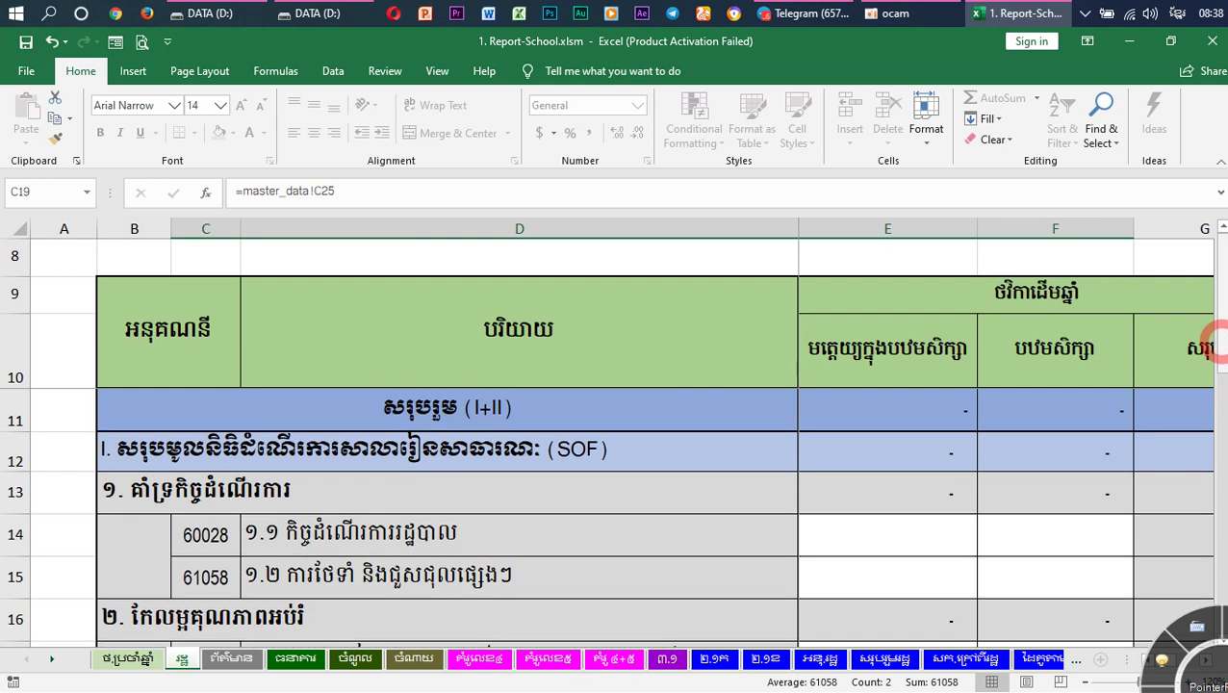
{"action": "left_click_drag", "start_coordinate": [1216, 343], "coordinate": [1219, 357]}
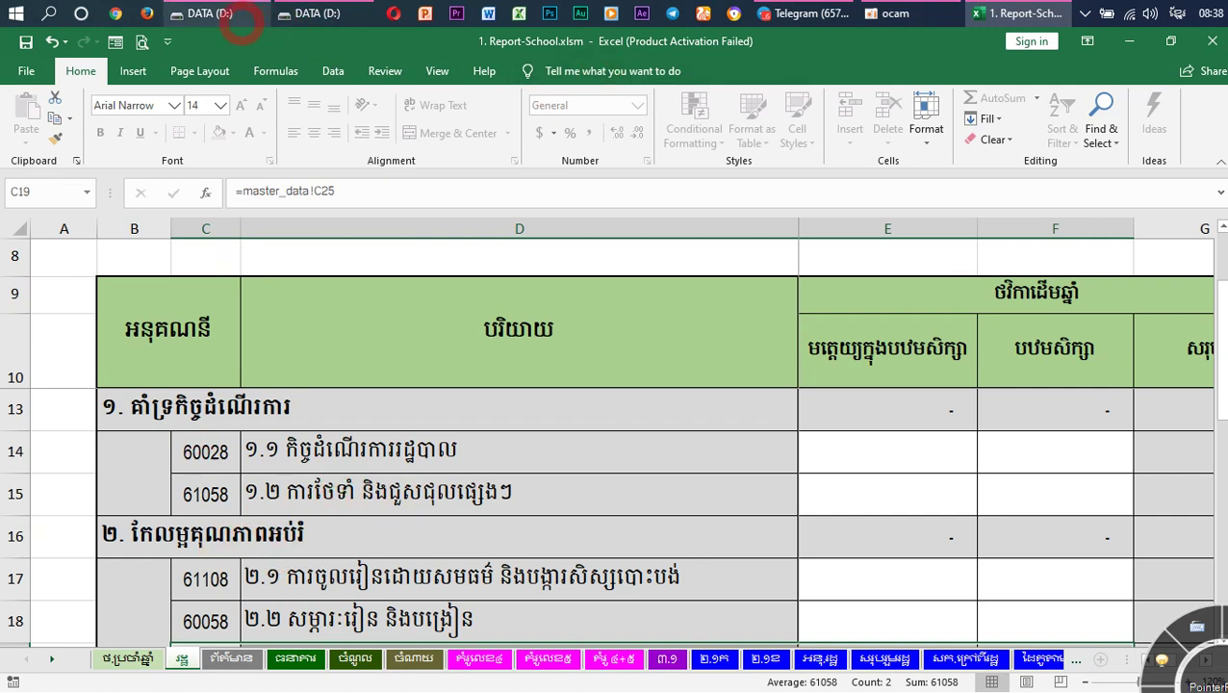
View លើកទី១.pdf from the DATA (D:) drive, close it, and open សរុប20200320_08005086.pdf to examine the school's highlighted annual SOF allocation.
{"action": "left_click", "coordinate": [303, 16]}
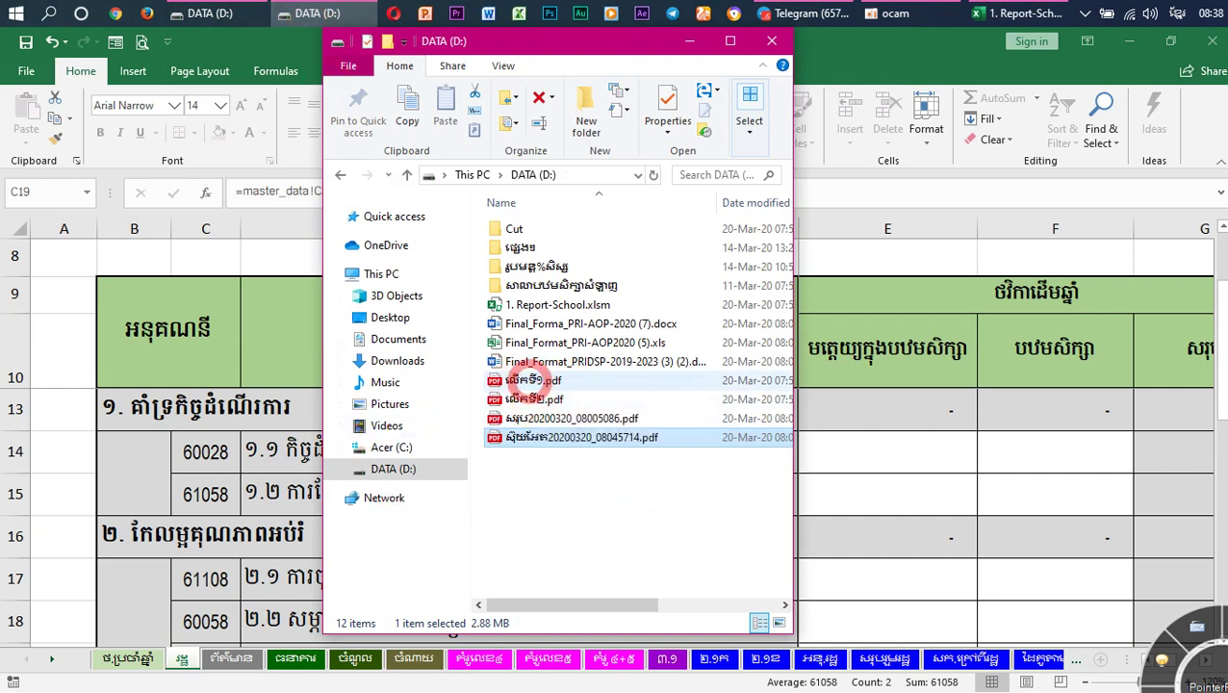
{"action": "double_click", "coordinate": [522, 379]}
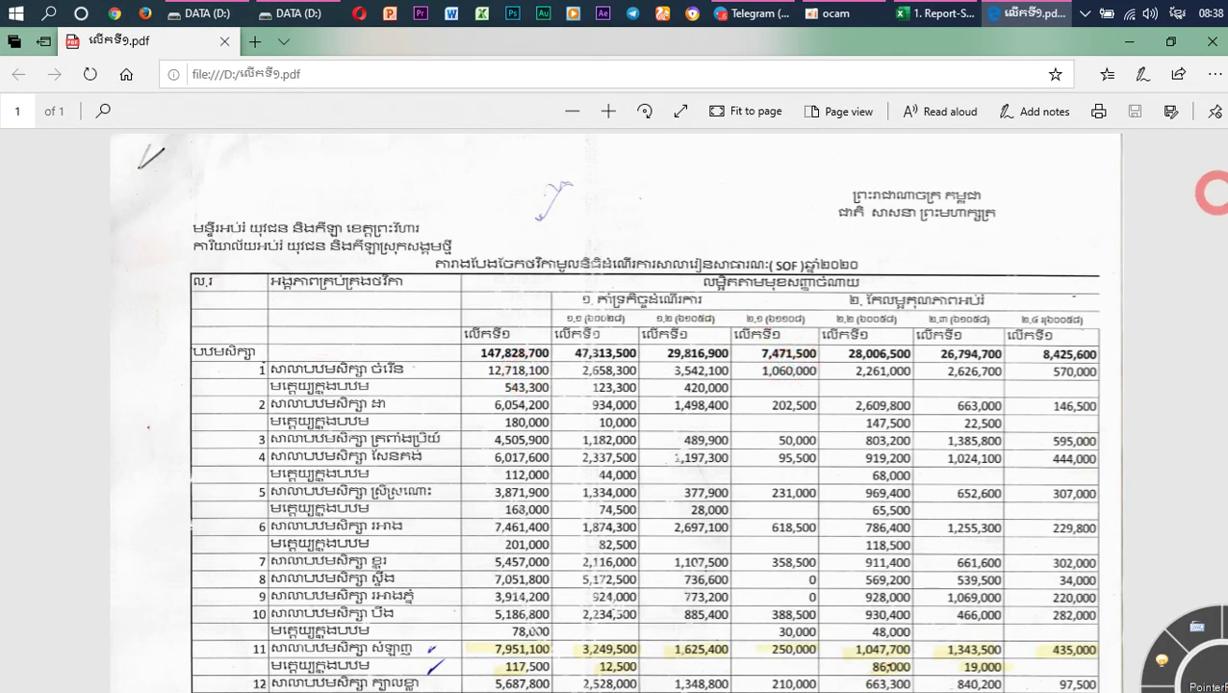
{"action": "left_click", "coordinate": [1212, 41]}
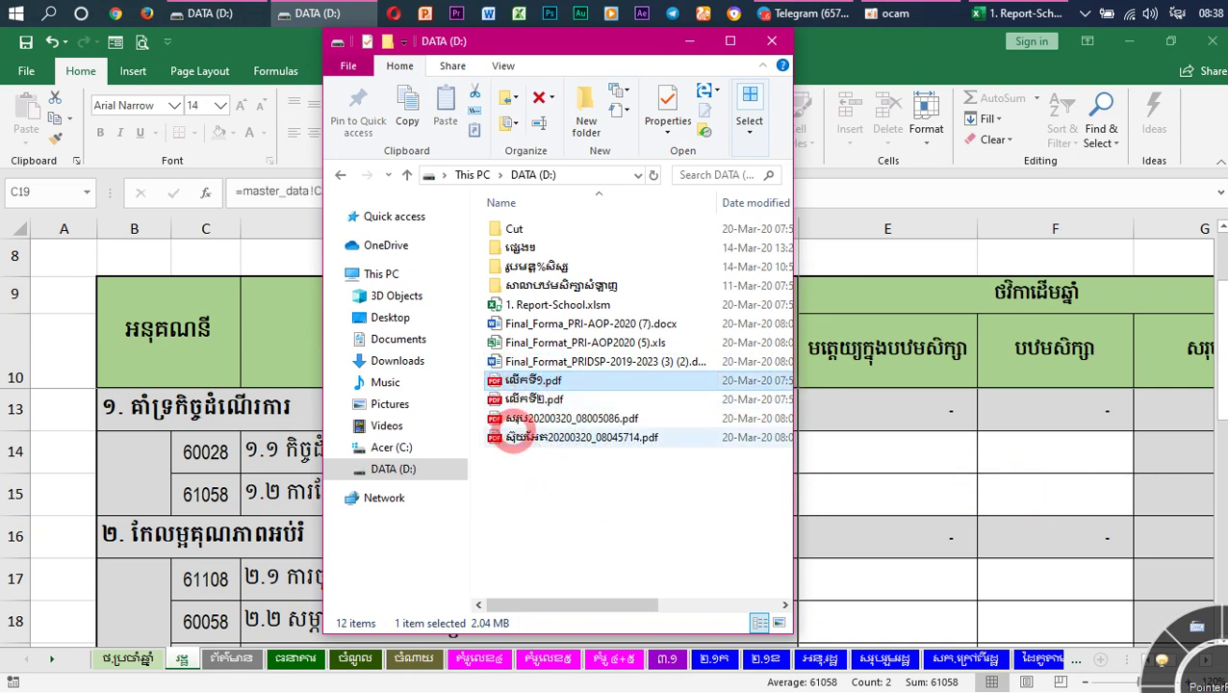
{"action": "double_click", "coordinate": [510, 418]}
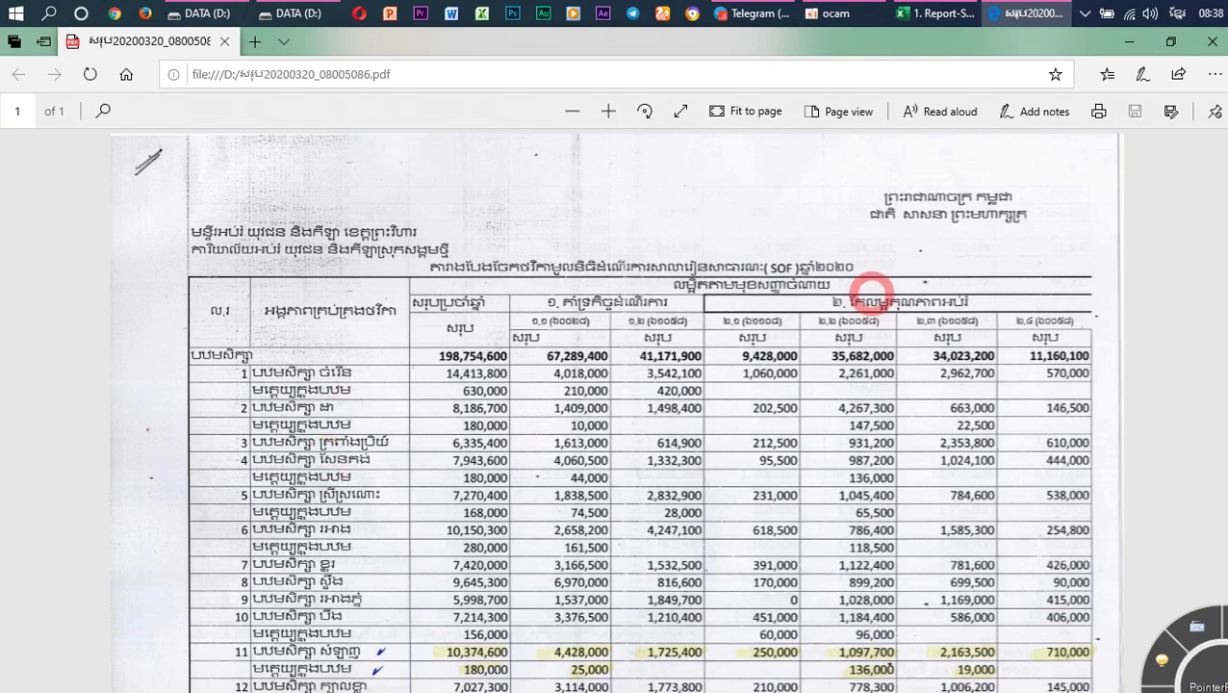
{"action": "scroll", "coordinate": [924, 445], "scroll_direction": "down", "scroll_amount": 2}
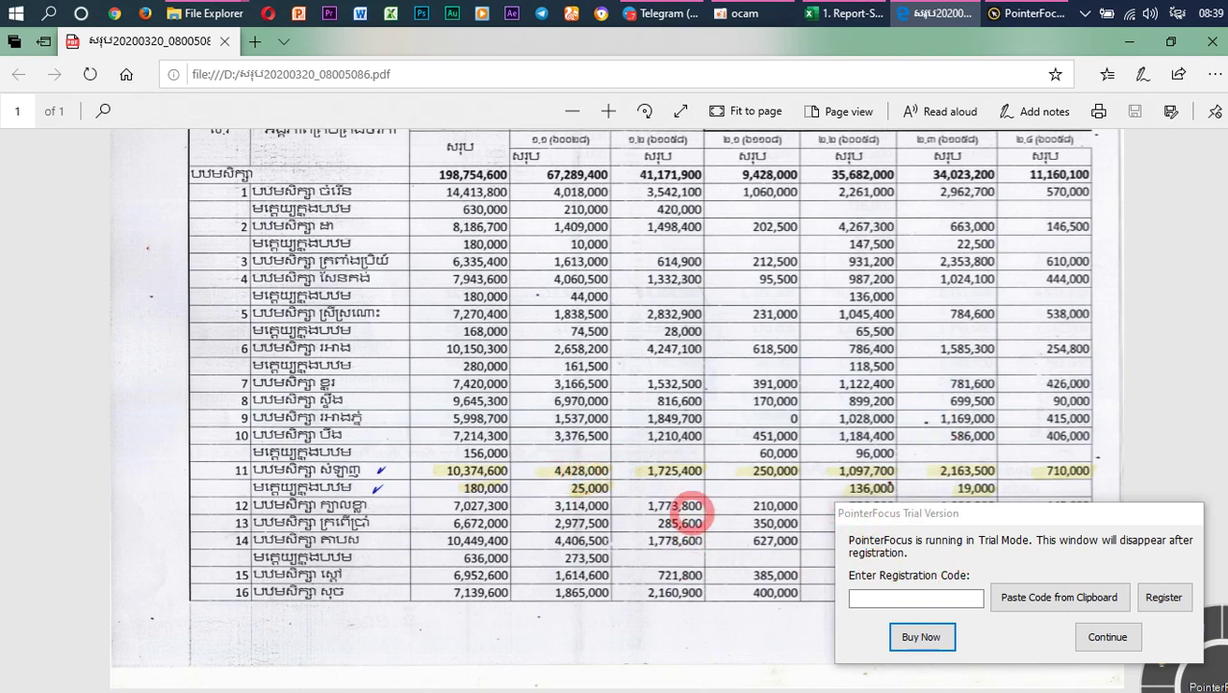
Enter 4403000 as the primary school amount for line 1.1 (60028) on the រដ្ឋ sheet of Report-School.xlsm.
{"action": "left_click", "coordinate": [844, 13]}
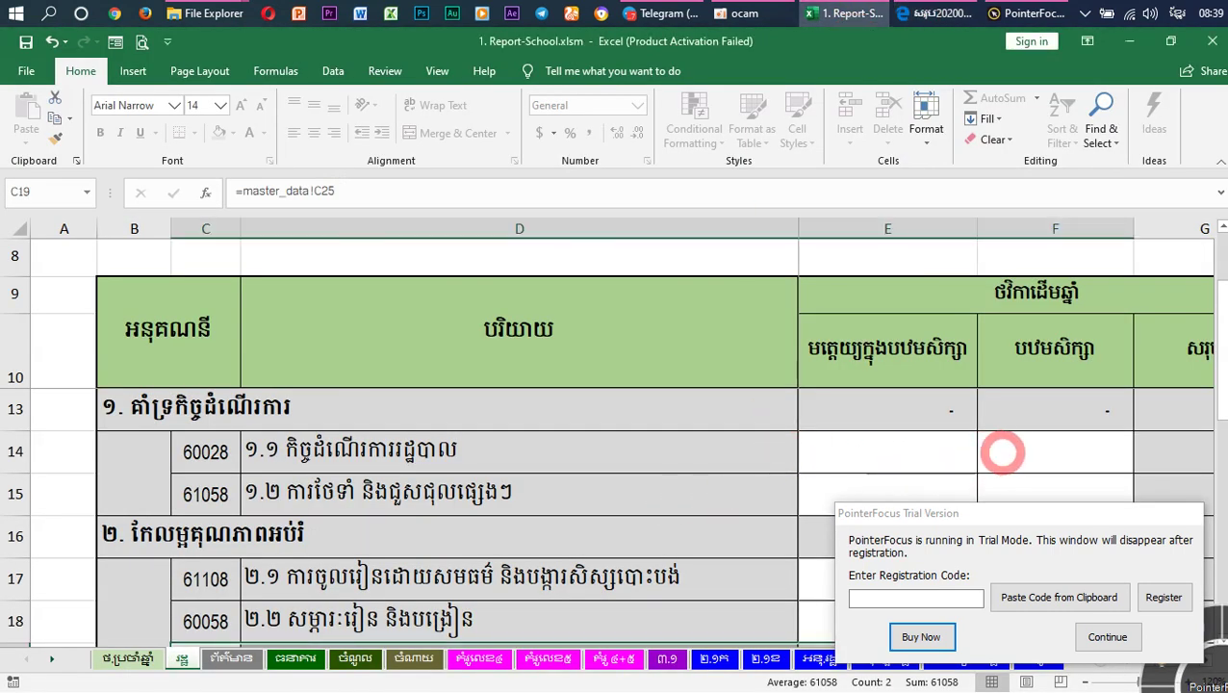
{"action": "left_click", "coordinate": [1027, 451]}
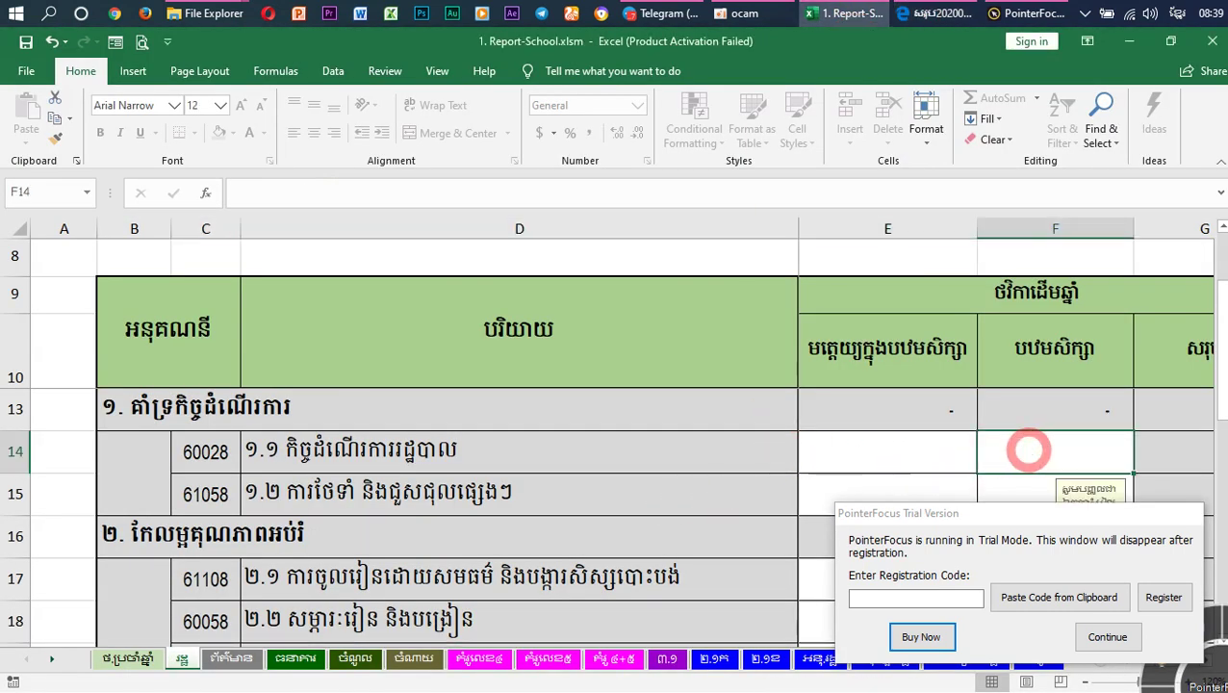
{"action": "type", "text": "4403000"}
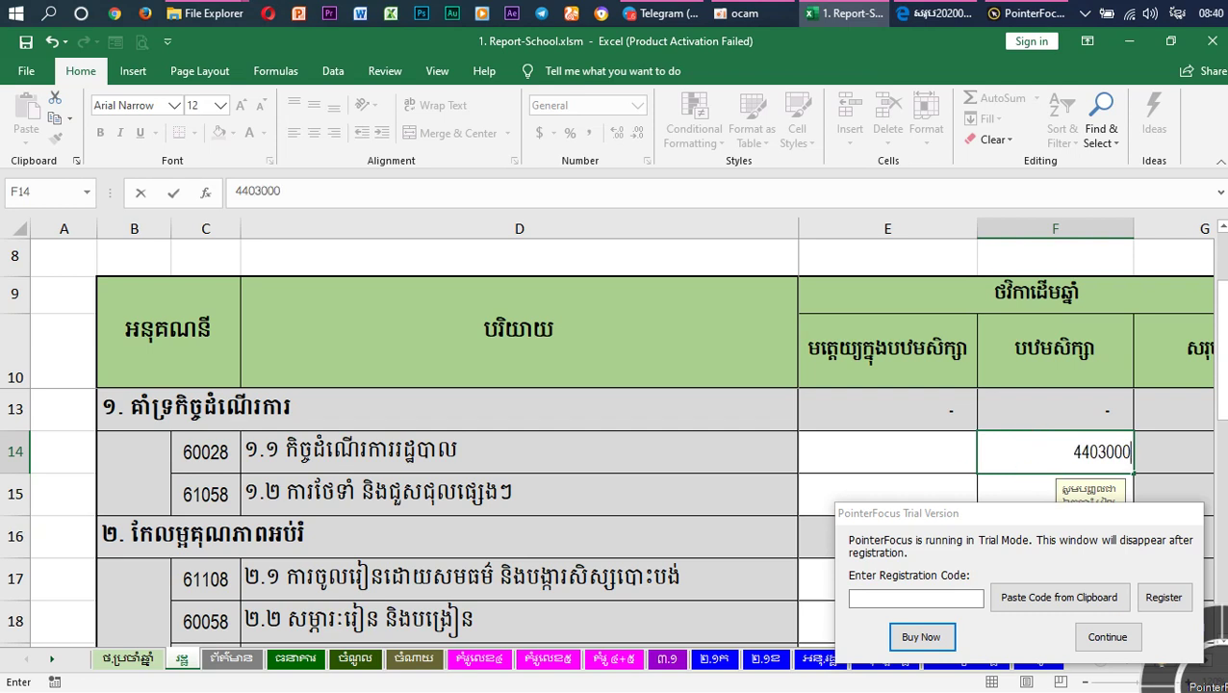
{"action": "left_click", "coordinate": [915, 494]}
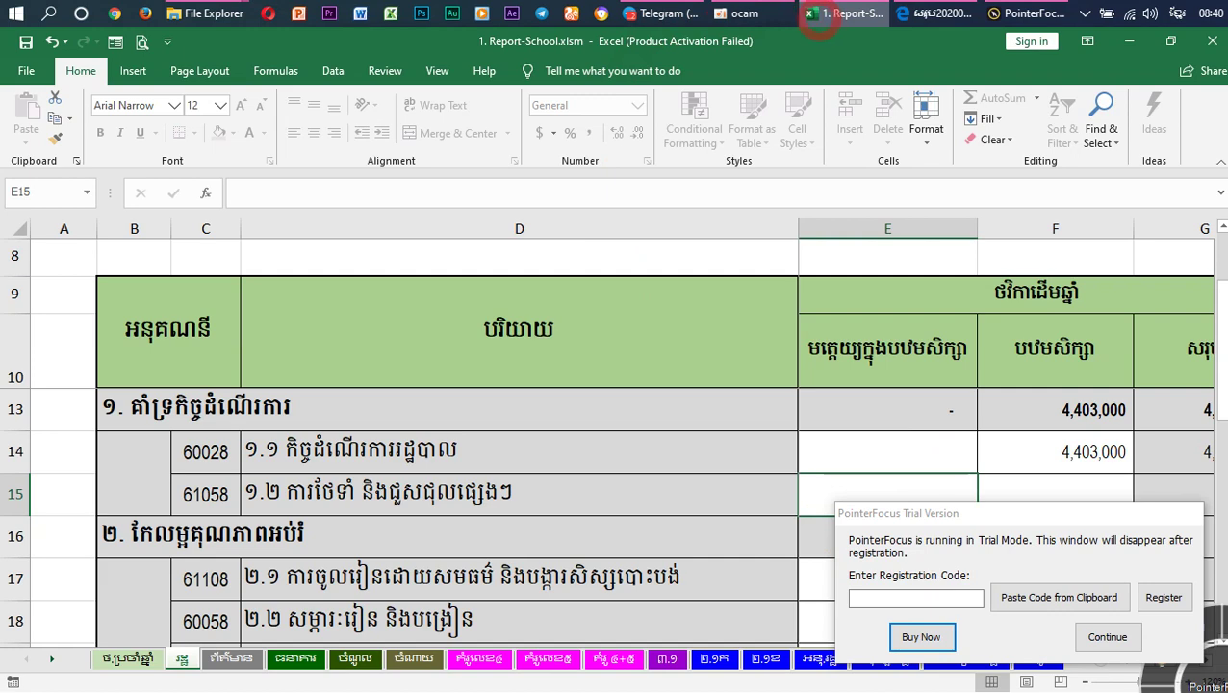
Recheck the school's preschool row in the allocation PDF and enter 25000 as the preschool amount for line 1.1 (60028).
{"action": "mouse_move", "coordinate": [838, 21]}
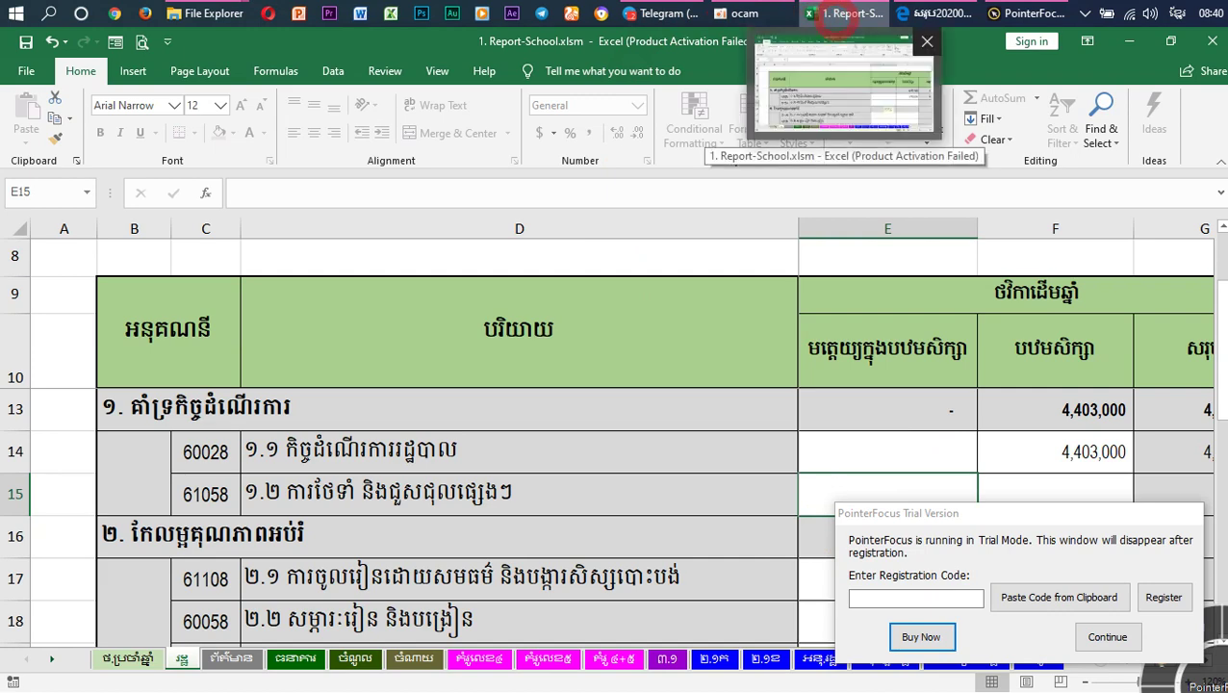
{"action": "left_click", "coordinate": [938, 14]}
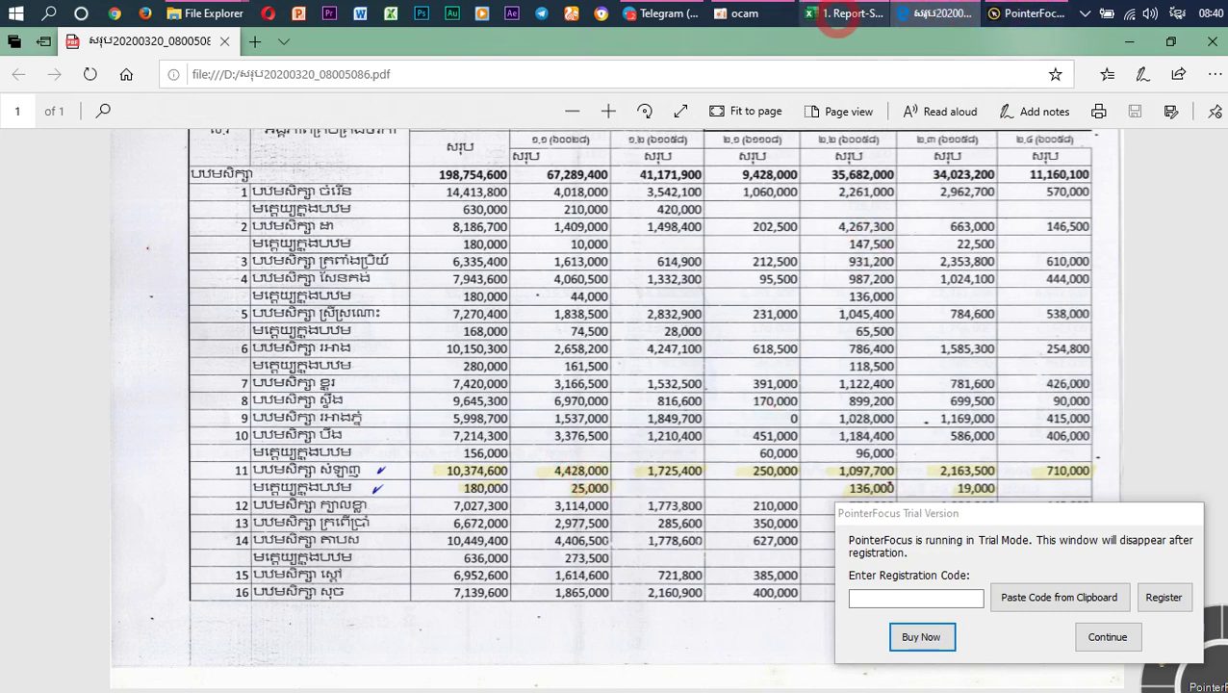
{"action": "left_click", "coordinate": [844, 14]}
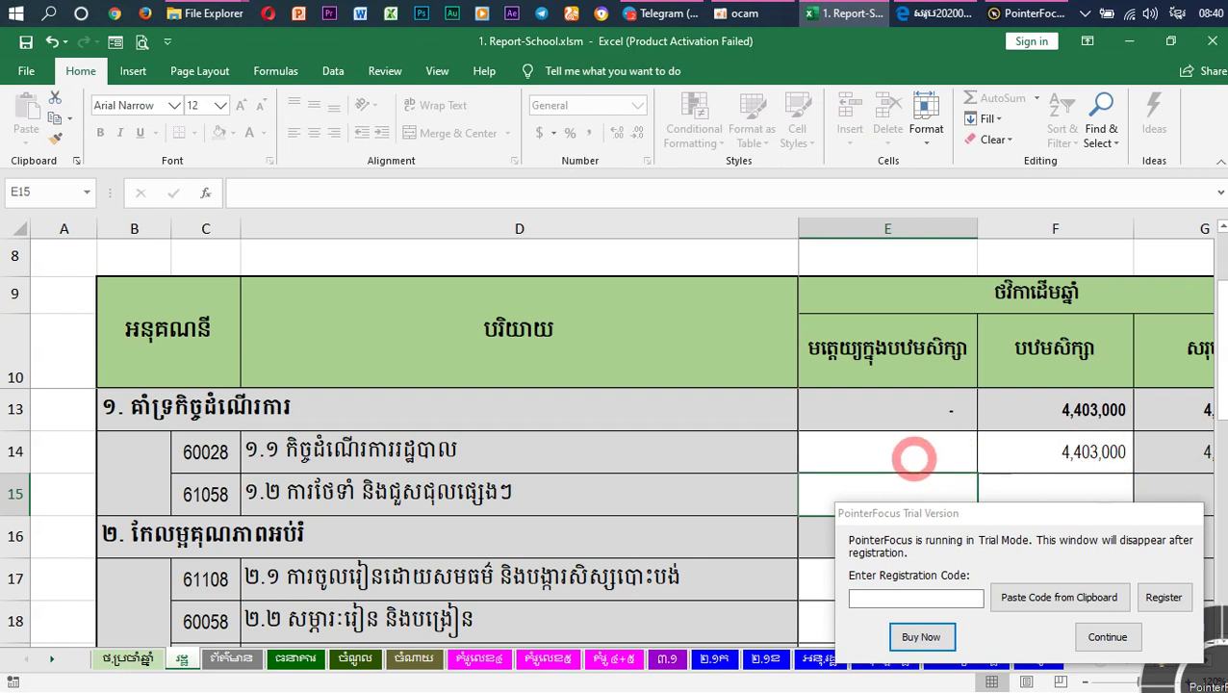
{"action": "left_click", "coordinate": [903, 457]}
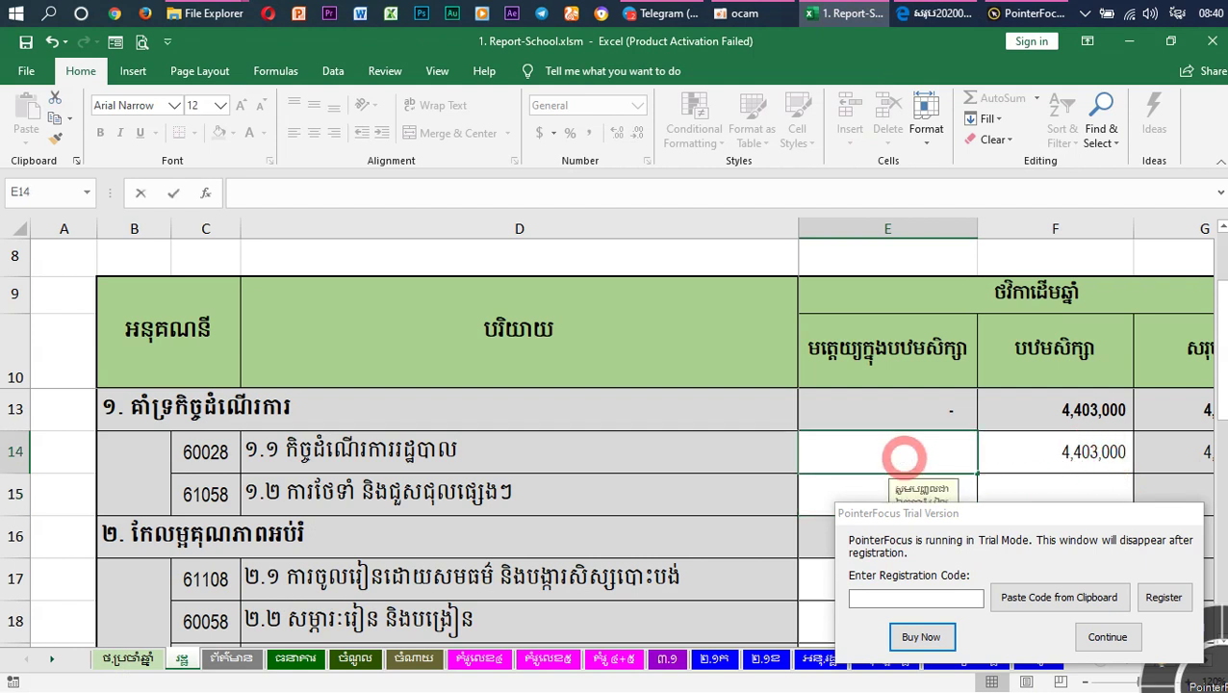
{"action": "type", "text": "25000"}
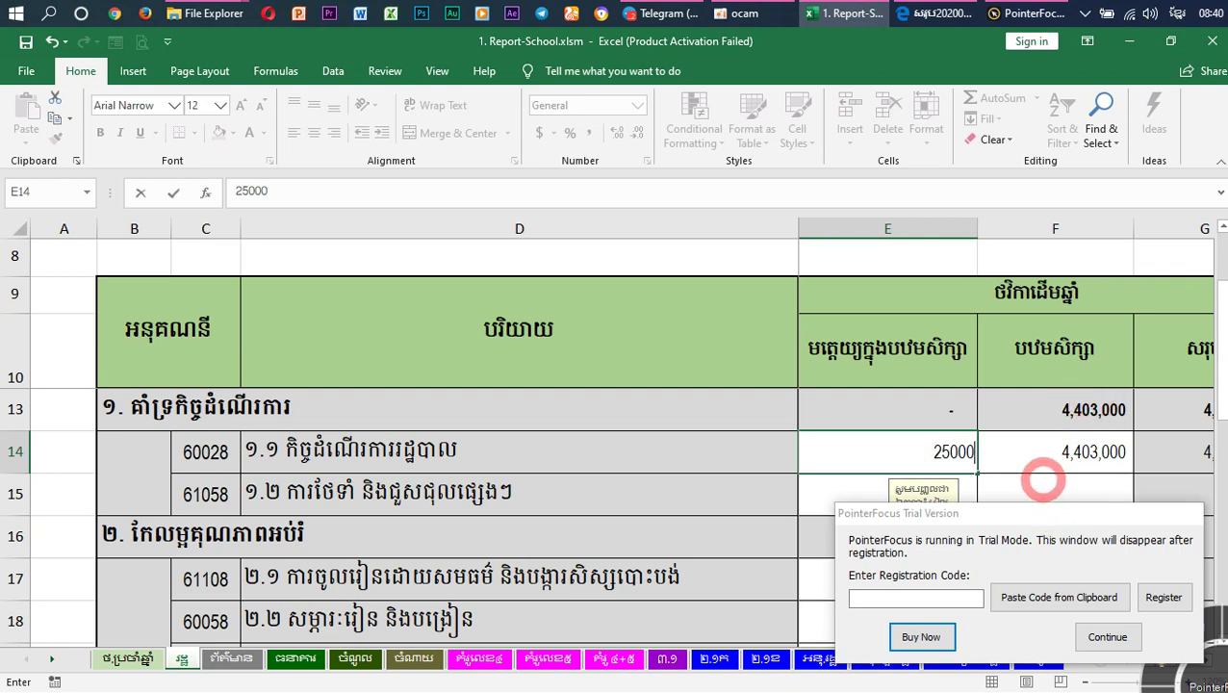
{"action": "left_click", "coordinate": [1040, 464]}
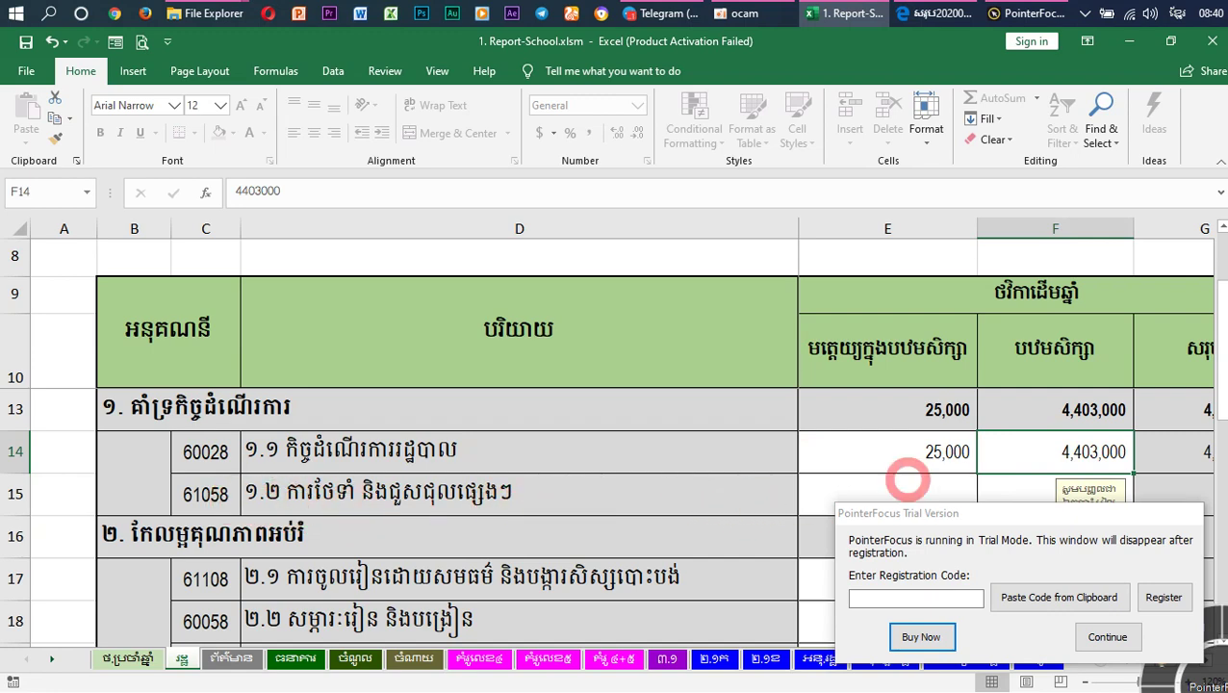
Recheck the allocation PDF, dismiss the PointerFocus trial notice, and enter 1725400 as the primary school amount for line 1.2 (61058).
{"action": "left_click", "coordinate": [1050, 484]}
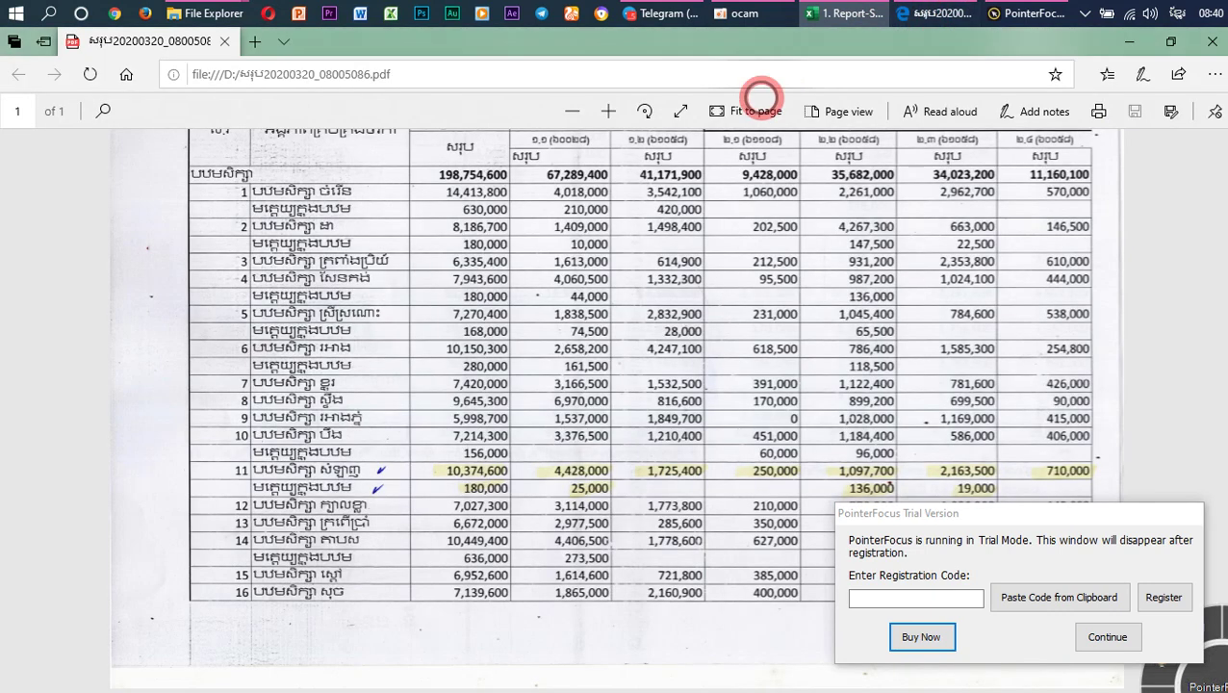
{"action": "left_click", "coordinate": [934, 13]}
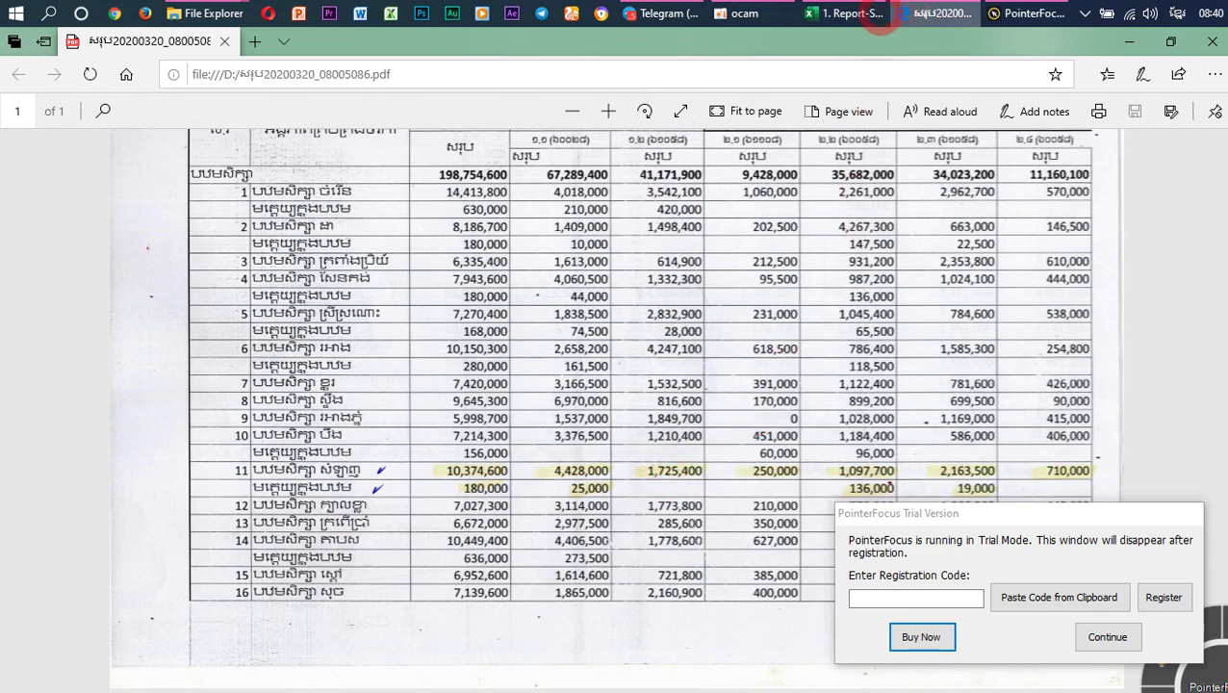
{"action": "left_click", "coordinate": [847, 13]}
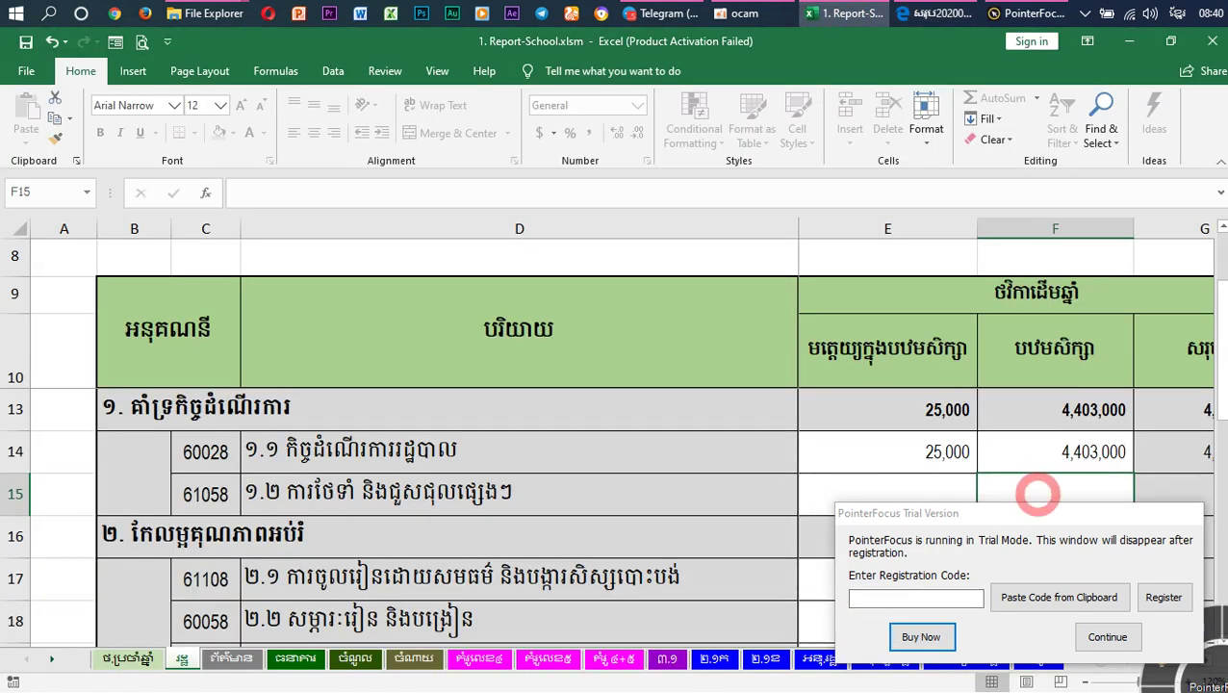
{"action": "left_click", "coordinate": [1107, 636]}
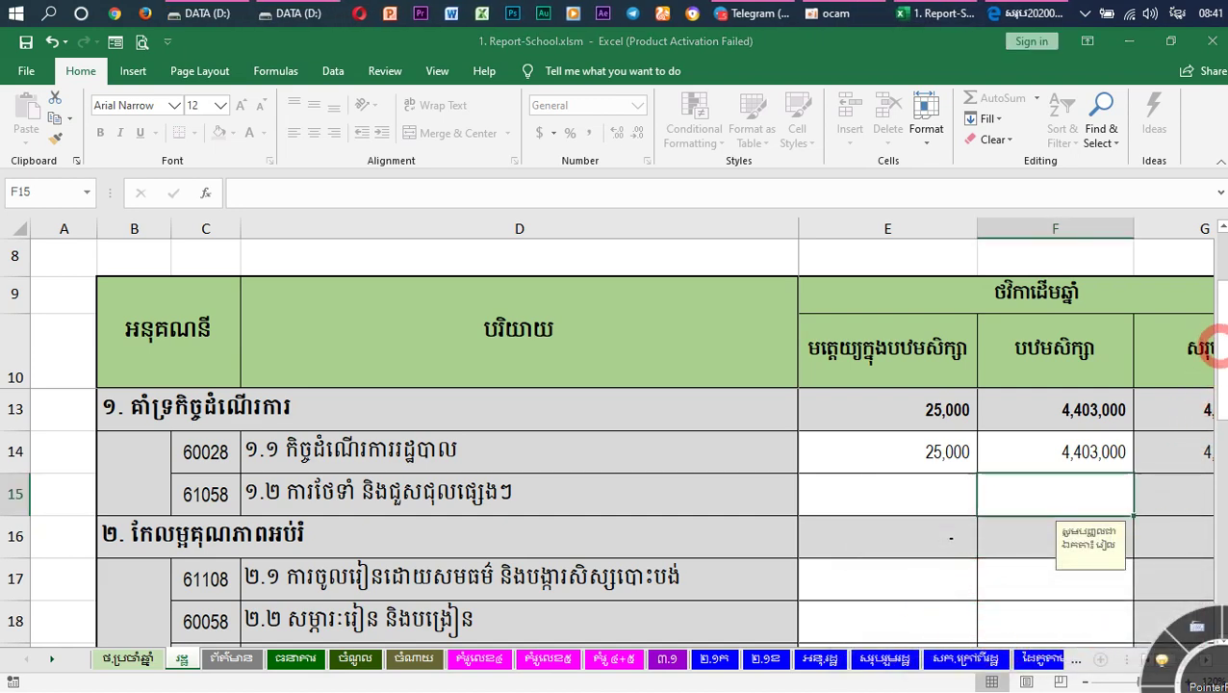
{"action": "mouse_move", "coordinate": [1221, 361]}
{"action": "left_mouse_down"}
{"action": "mouse_move", "coordinate": [1210, 336]}
{"action": "mouse_move", "coordinate": [1217, 374]}
{"action": "left_mouse_up"}
{"action": "left_click", "coordinate": [1033, 466]}
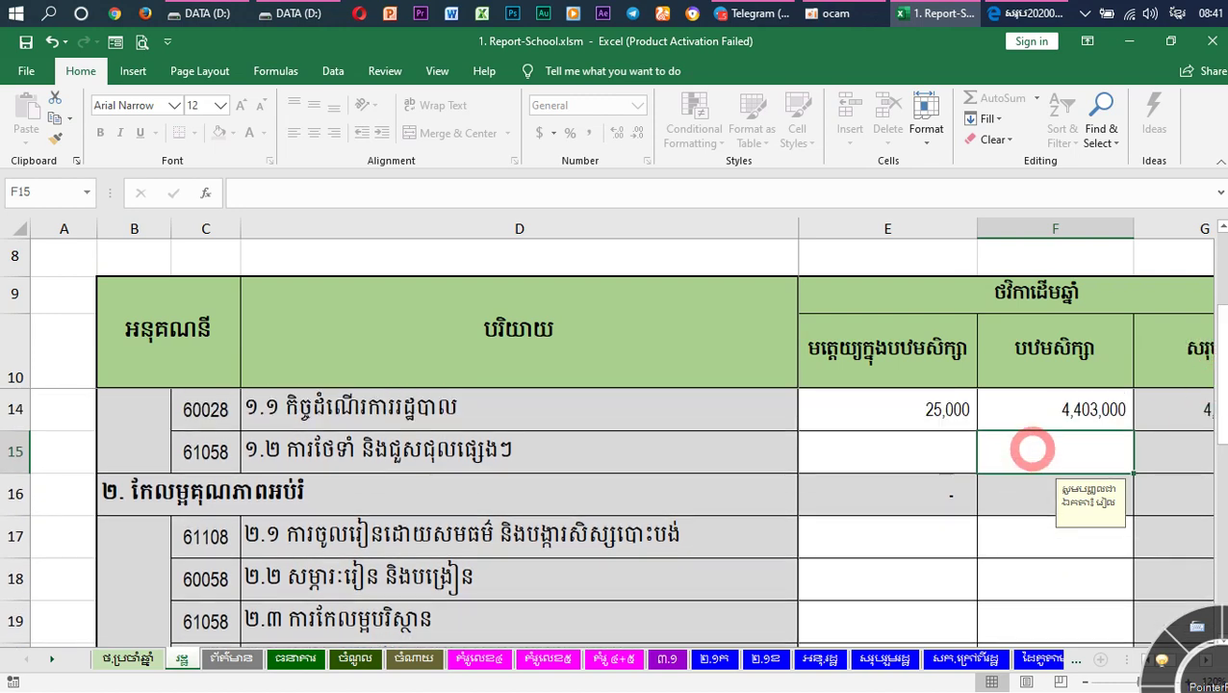
{"action": "type", "text": "1725400"}
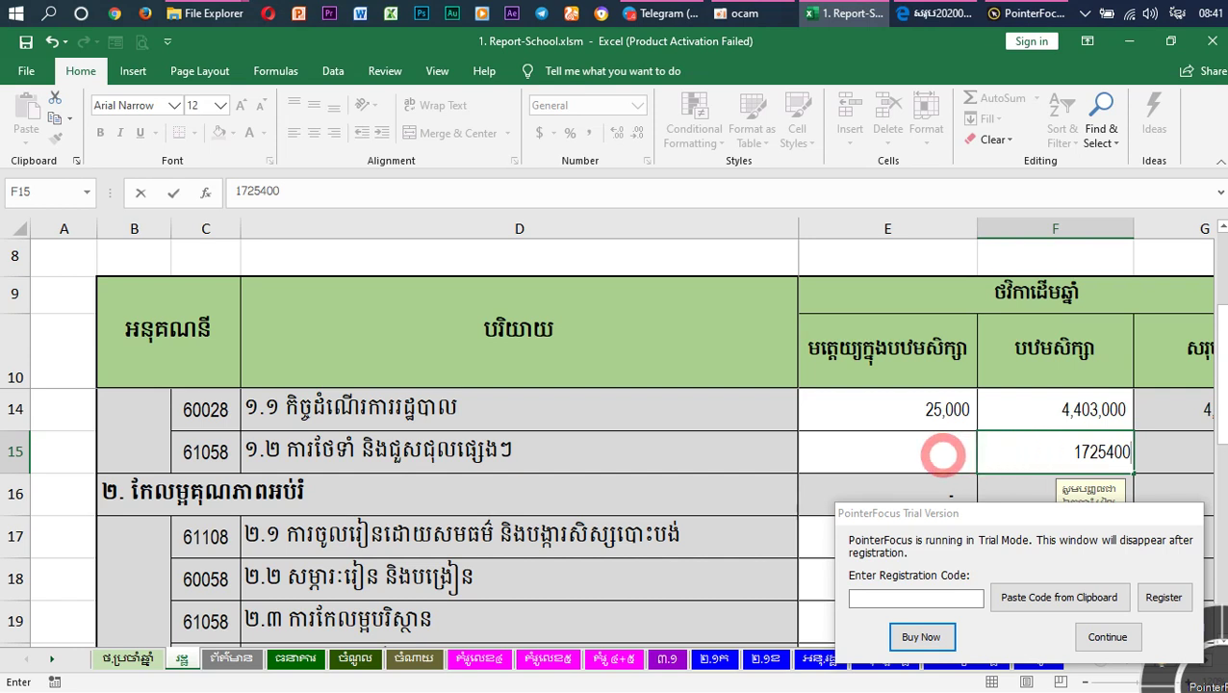
{"action": "left_click", "coordinate": [938, 453]}
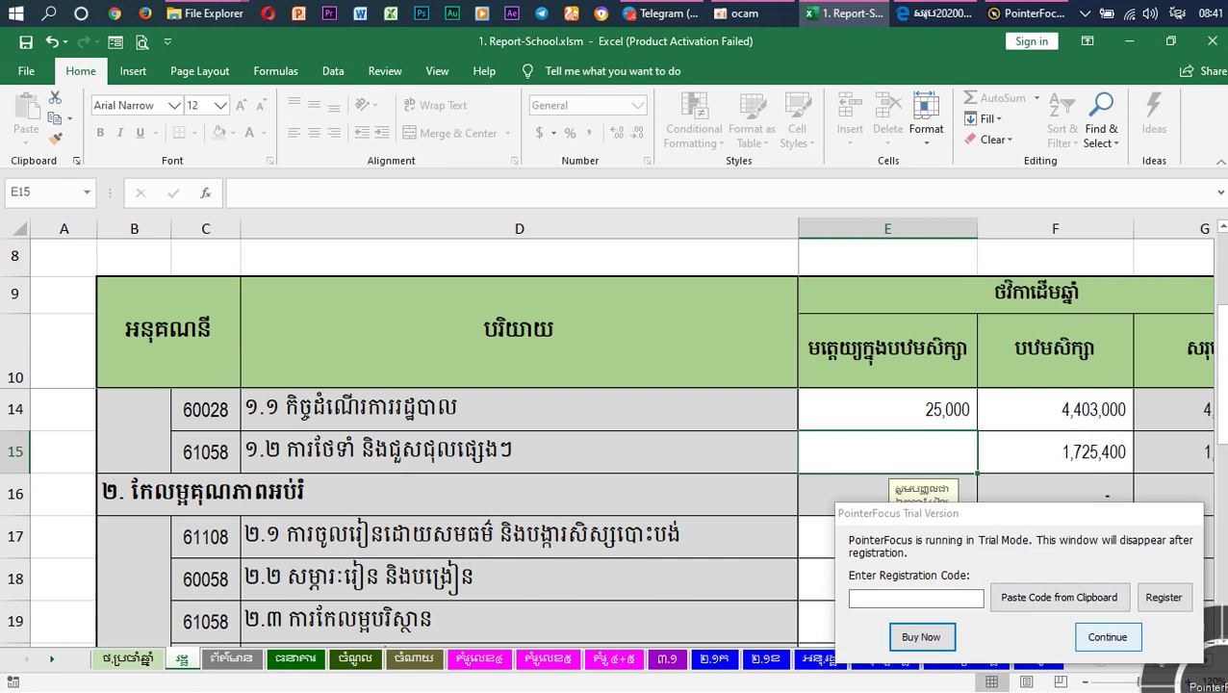
Review the school's highlighted allocation rows in the PDF, close it, and dismiss the PointerFocus trial notices.
{"action": "left_click", "coordinate": [1108, 636]}
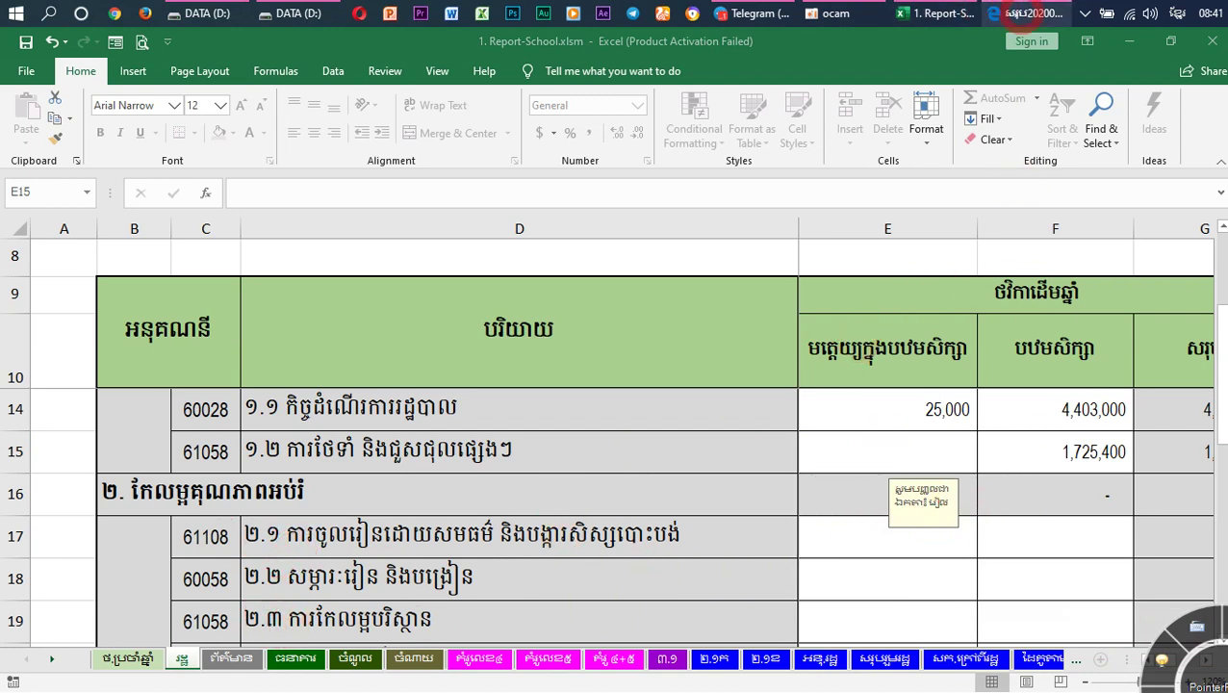
{"action": "left_click", "coordinate": [1028, 14]}
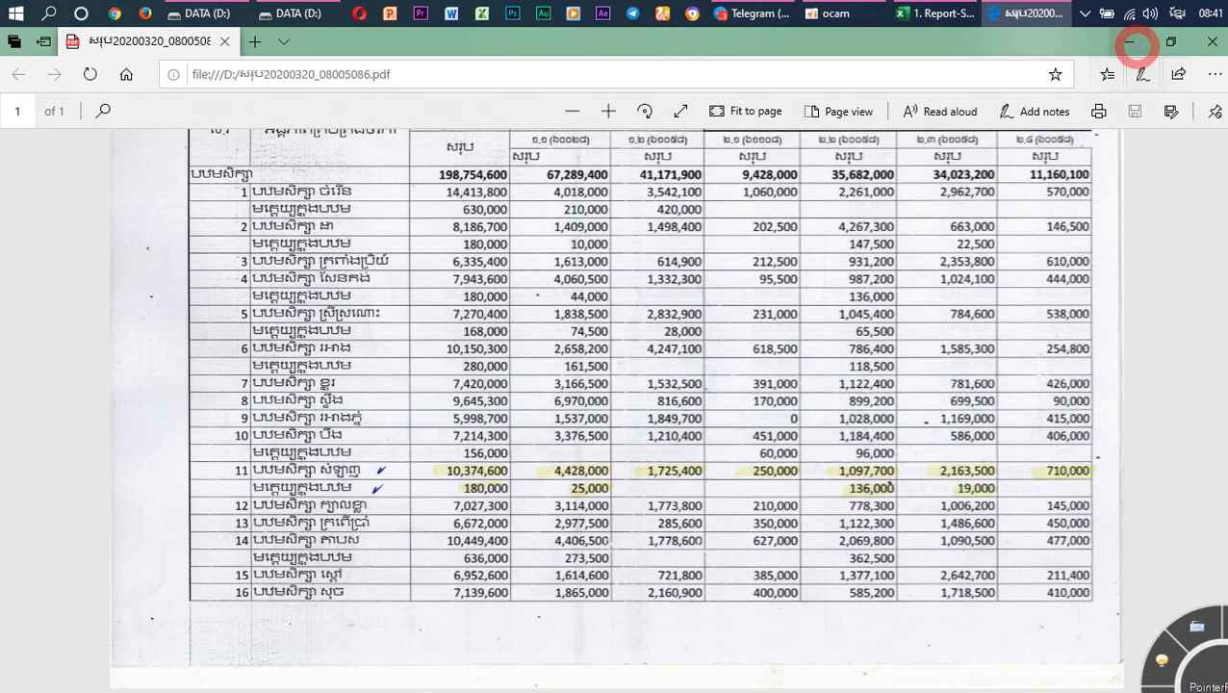
{"action": "left_click", "coordinate": [1212, 42]}
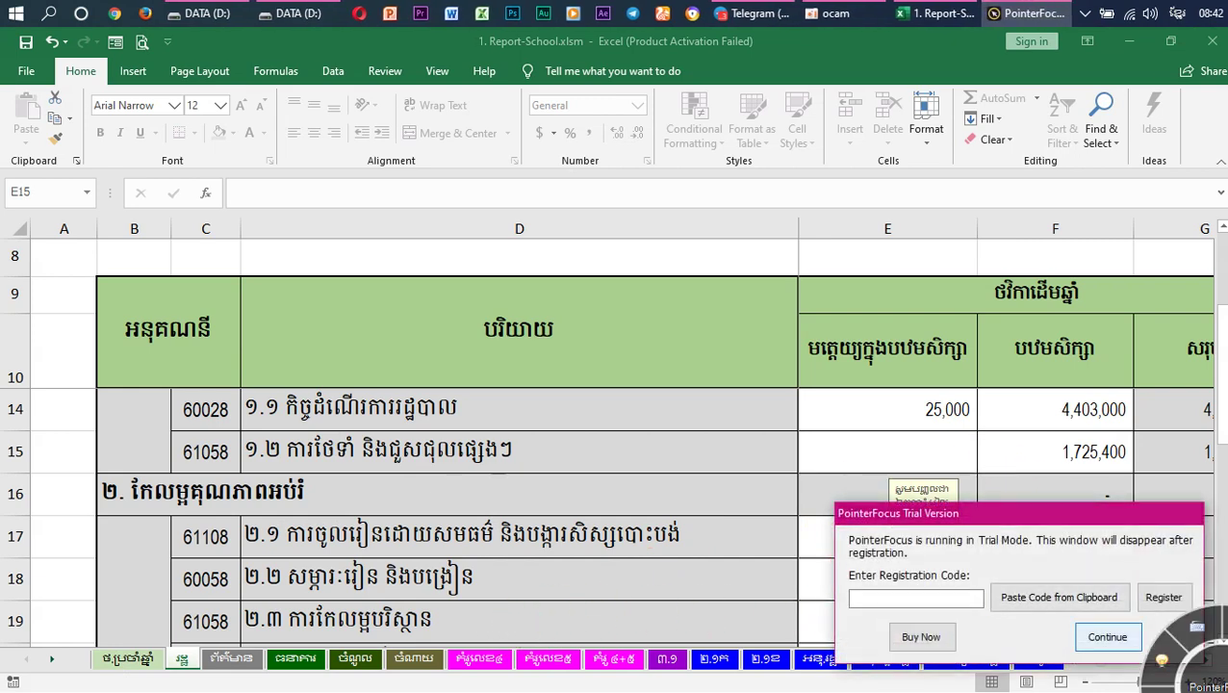
{"action": "left_click", "coordinate": [1107, 636]}
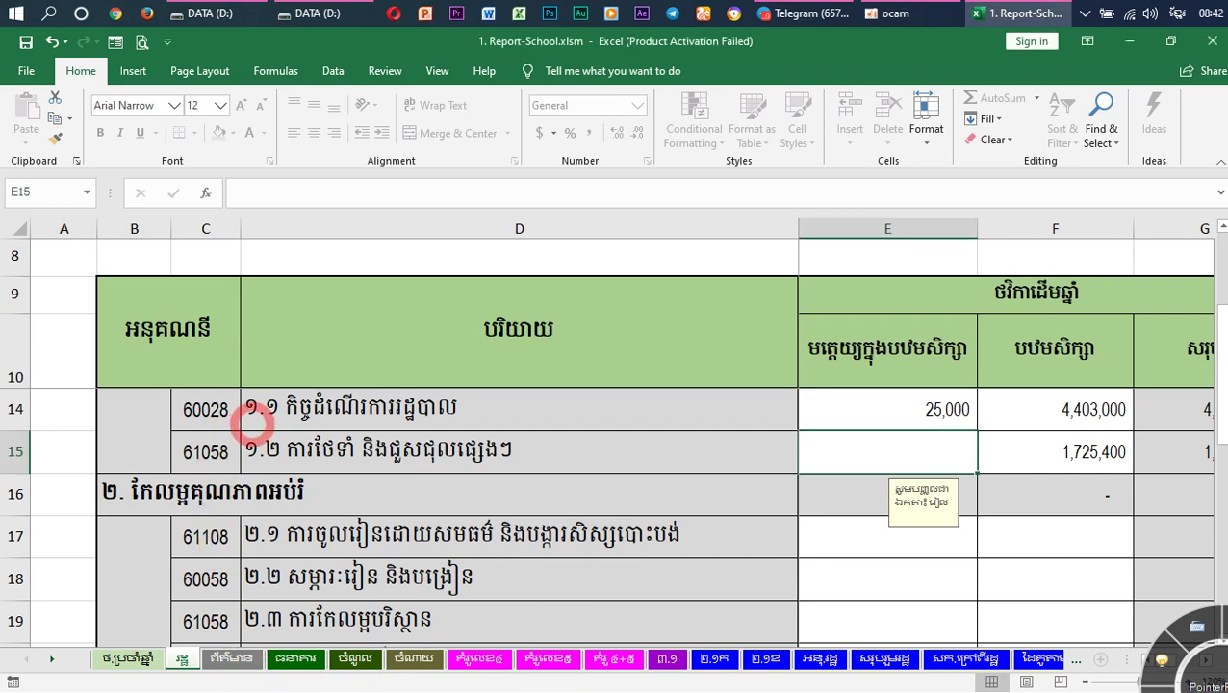
Open the ព័ត៌មាន sheet and examine the school details, the month and quarter selection, and the error-check table.
{"action": "left_click", "coordinate": [232, 659]}
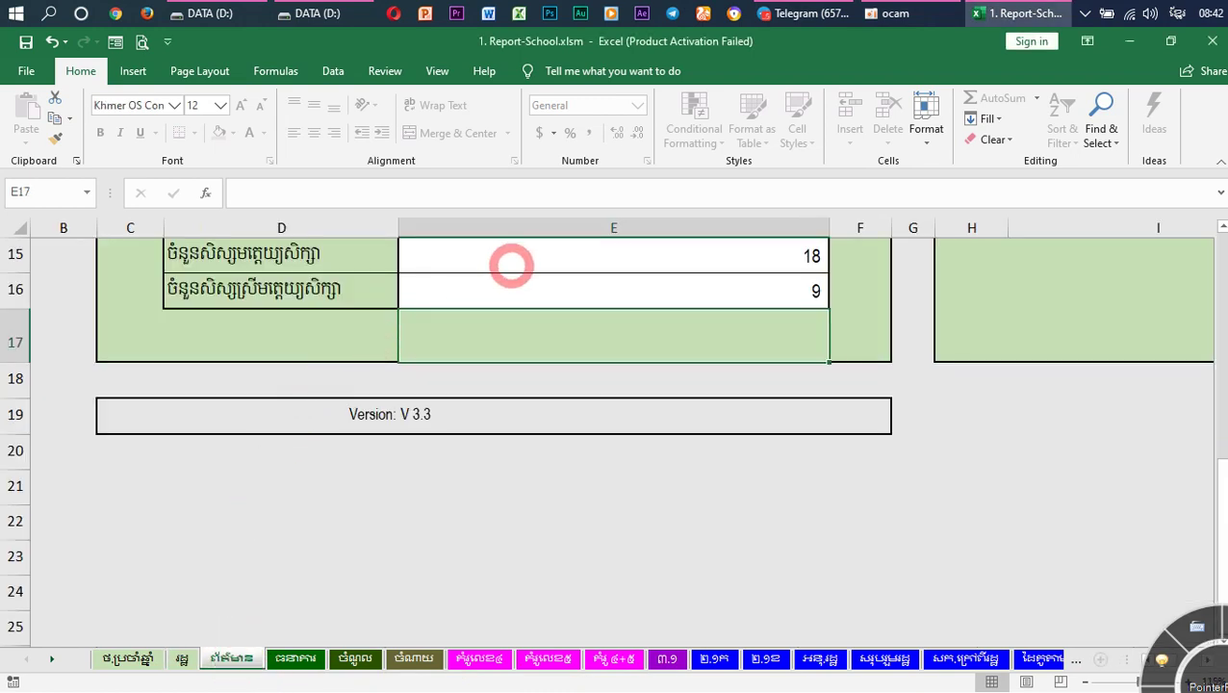
{"action": "scroll", "coordinate": [568, 423], "scroll_direction": "up", "scroll_amount": 5}
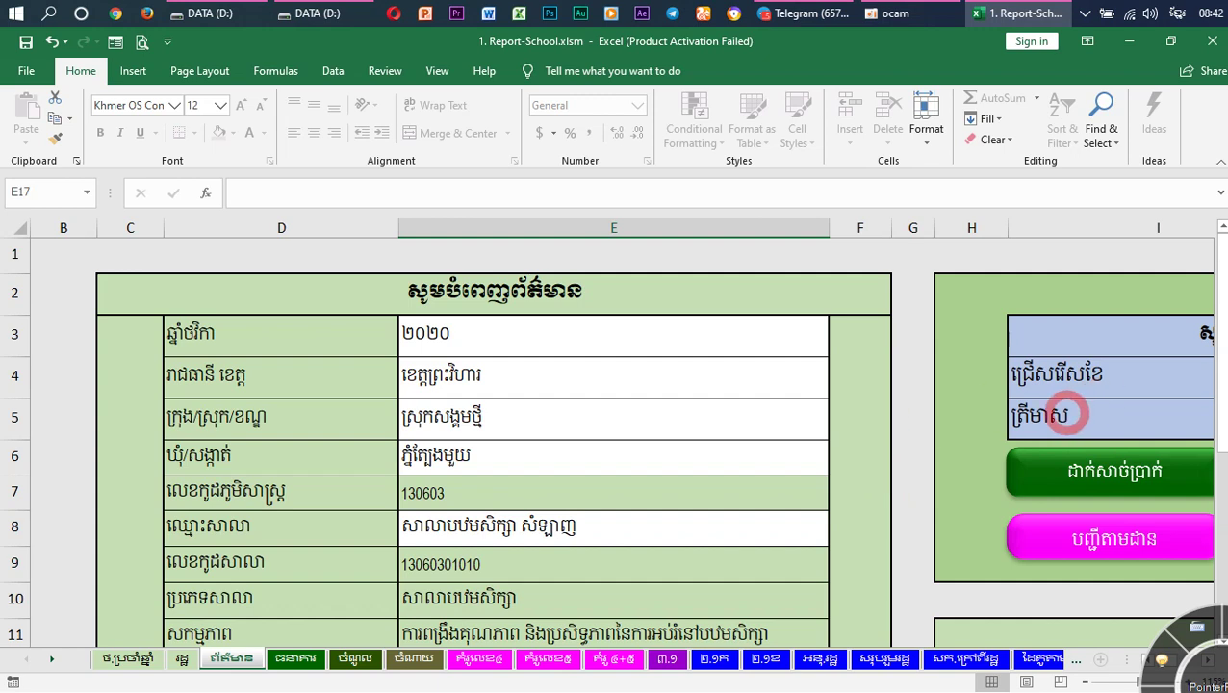
{"action": "left_click_drag", "start_coordinate": [1215, 417], "coordinate": [1215, 430]}
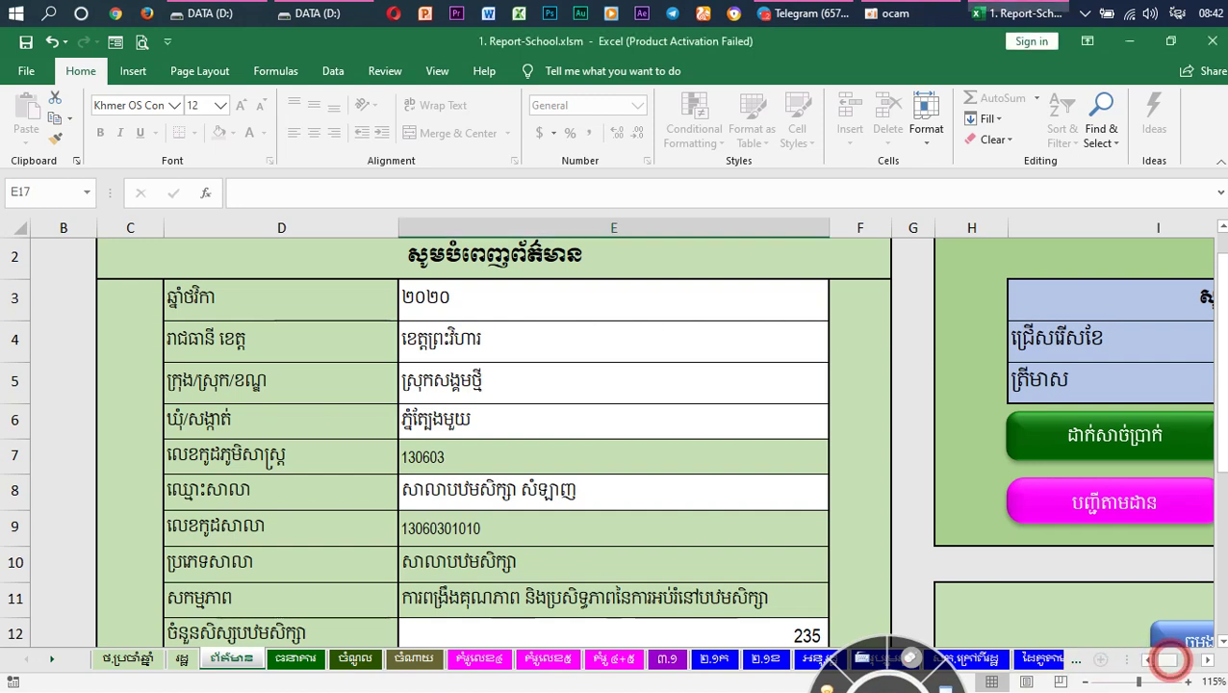
{"action": "left_click_drag", "start_coordinate": [1170, 659], "coordinate": [1184, 660]}
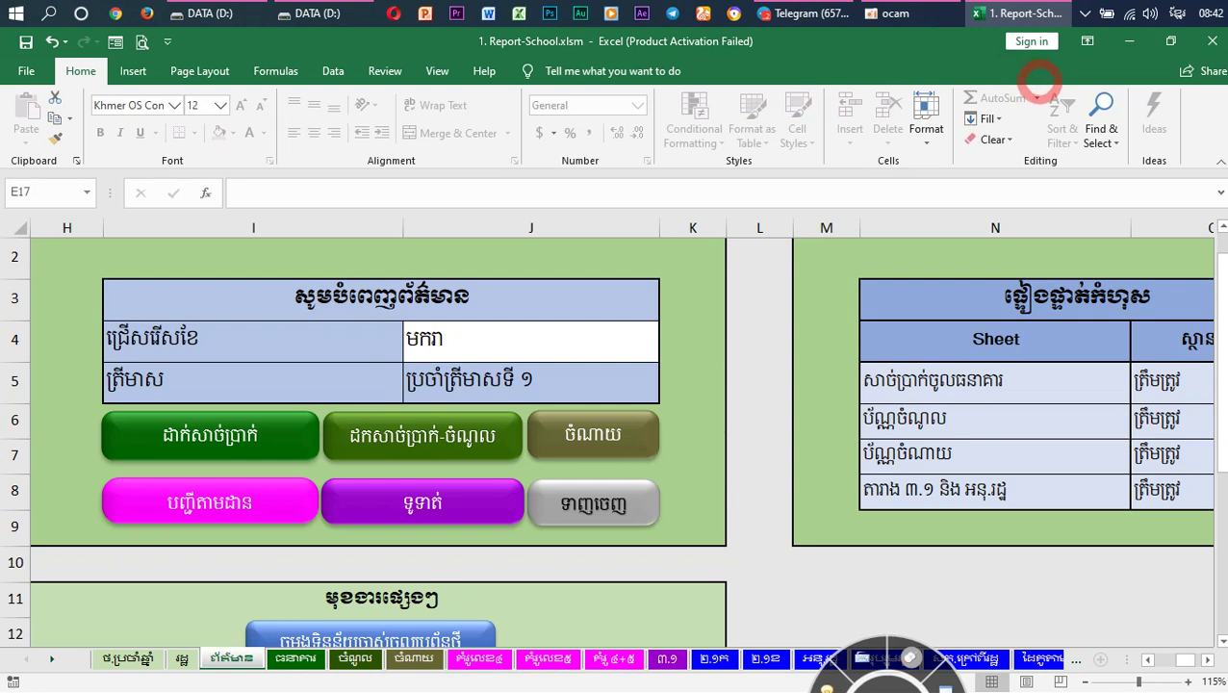
{"action": "left_click", "coordinate": [896, 14]}
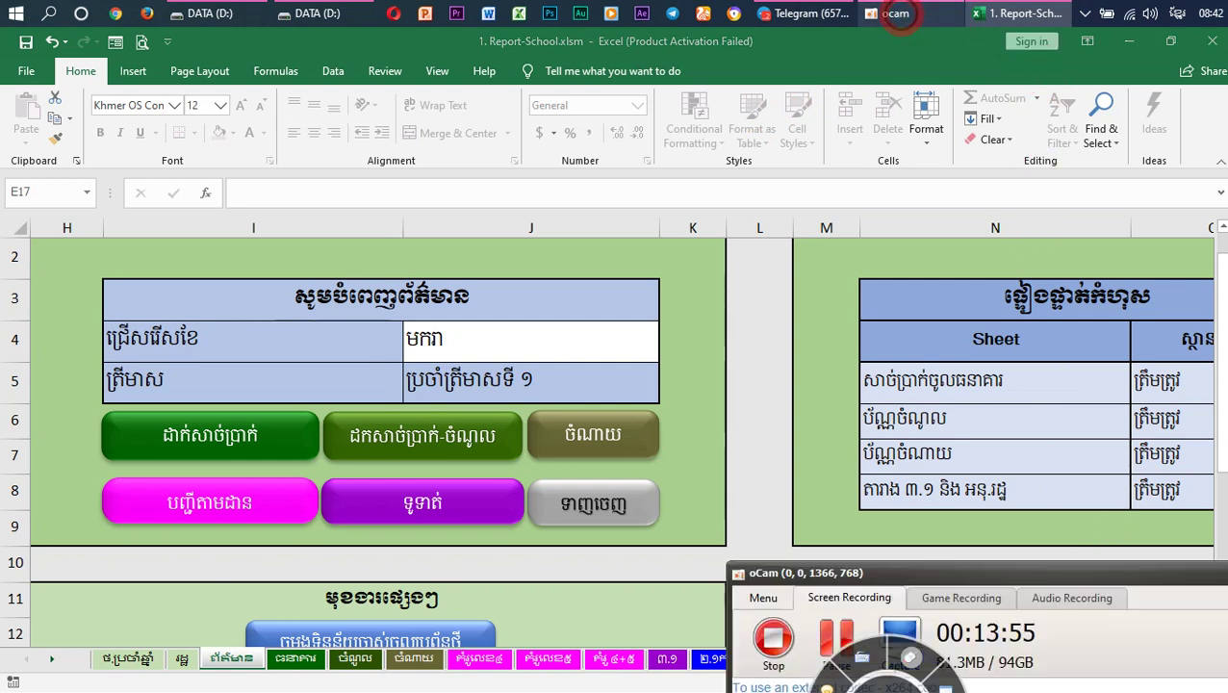